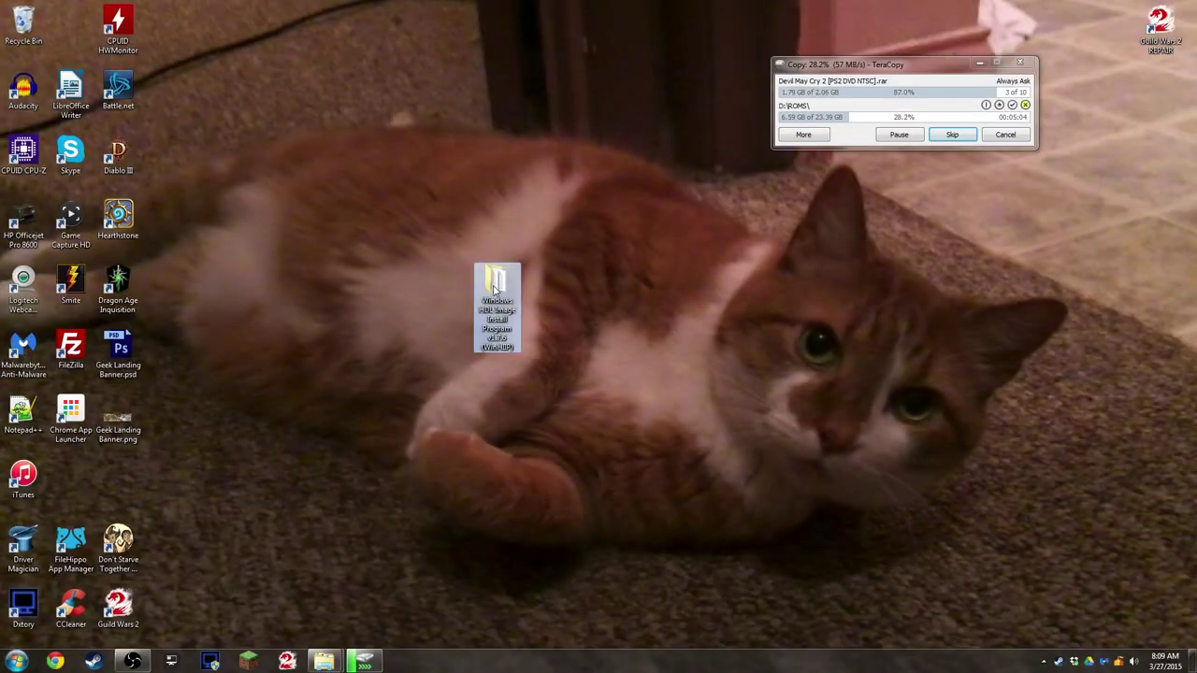
Step: Launch WinHIIP and load Drive 5 (PS2), dismissing the corrupt settings file warning
double_click(497, 295)
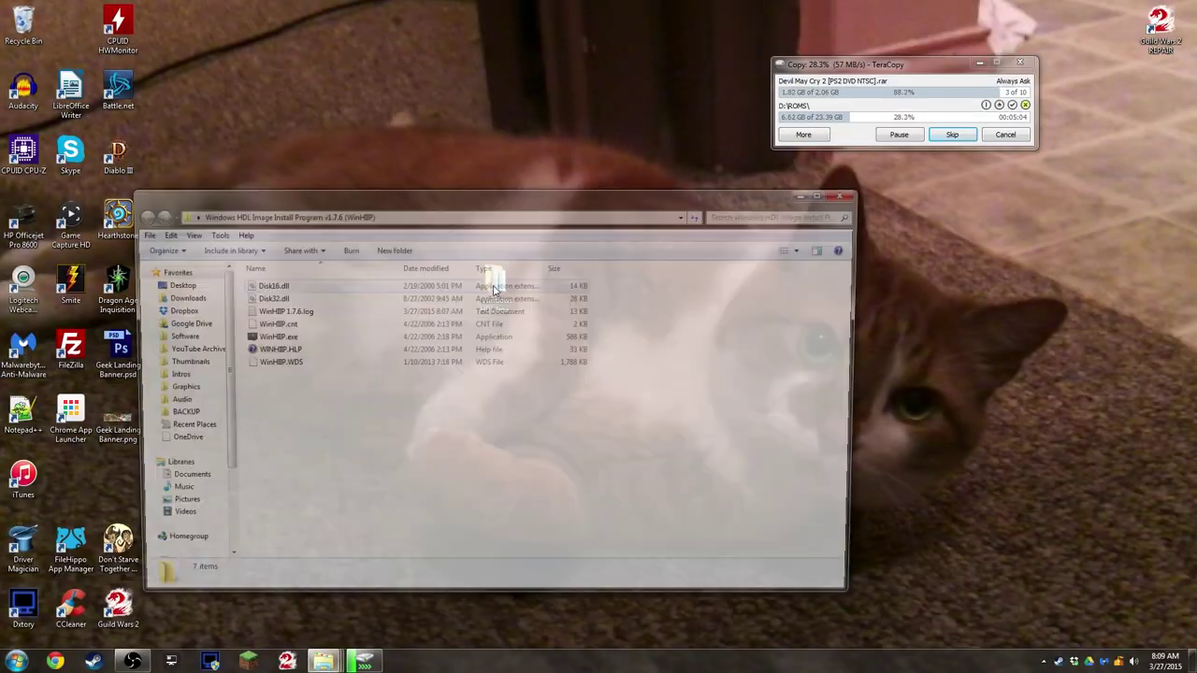
double_click(271, 337)
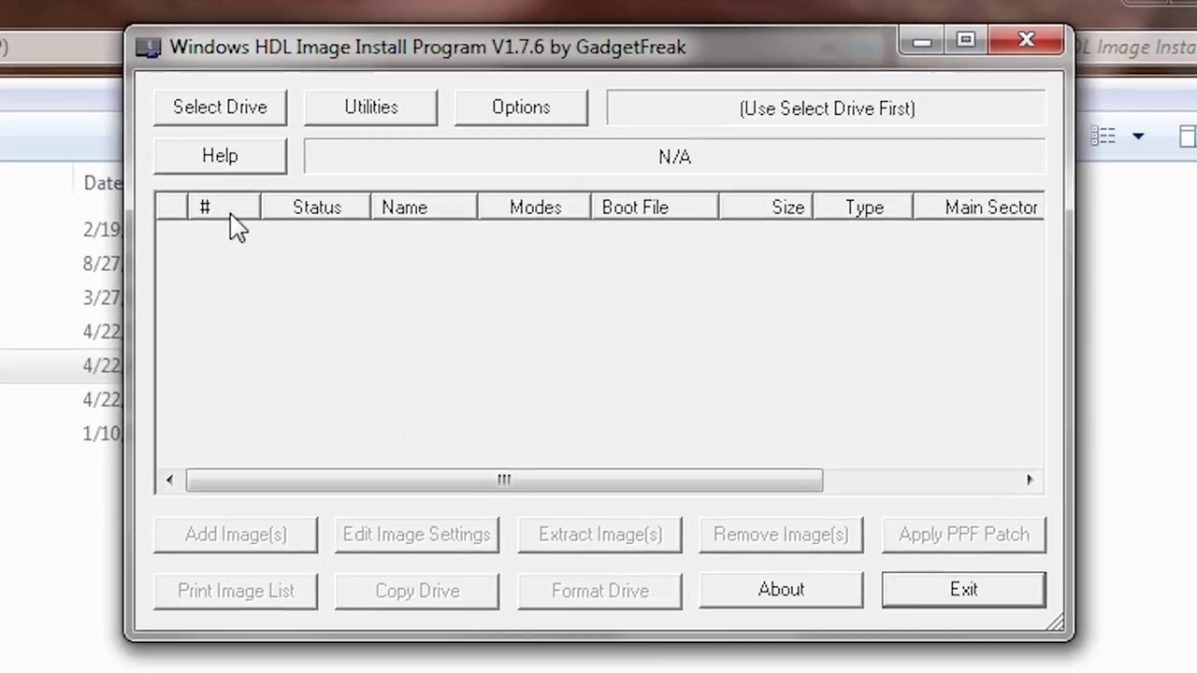
click(348, 161)
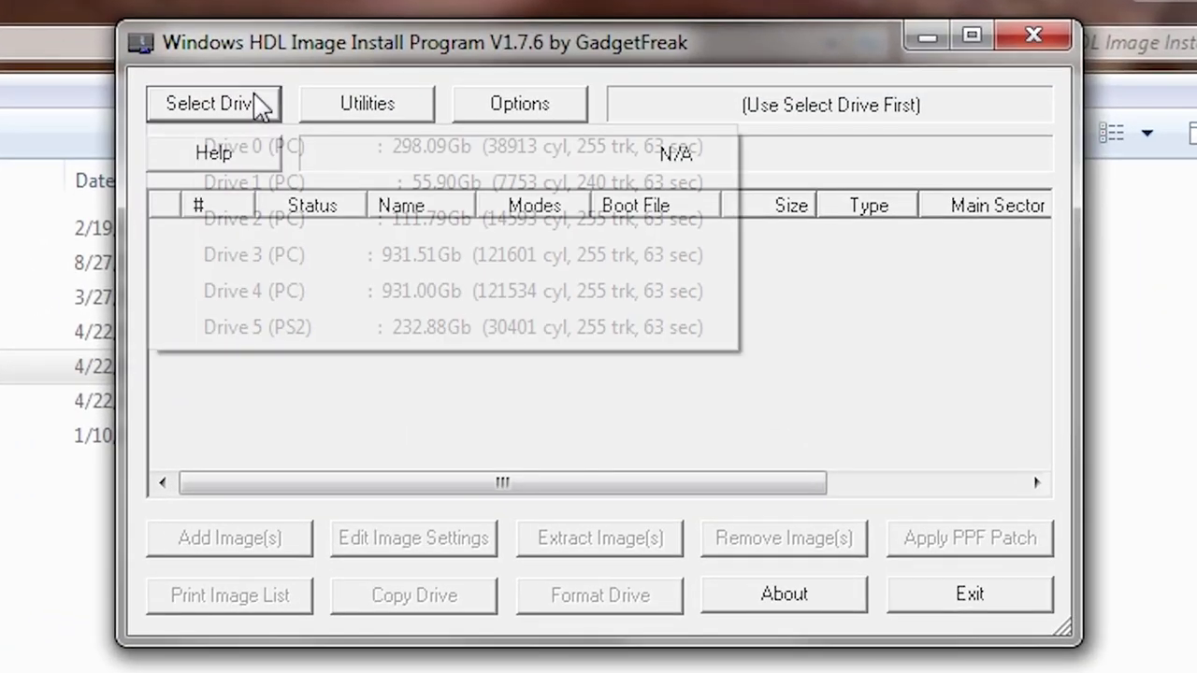
click(409, 329)
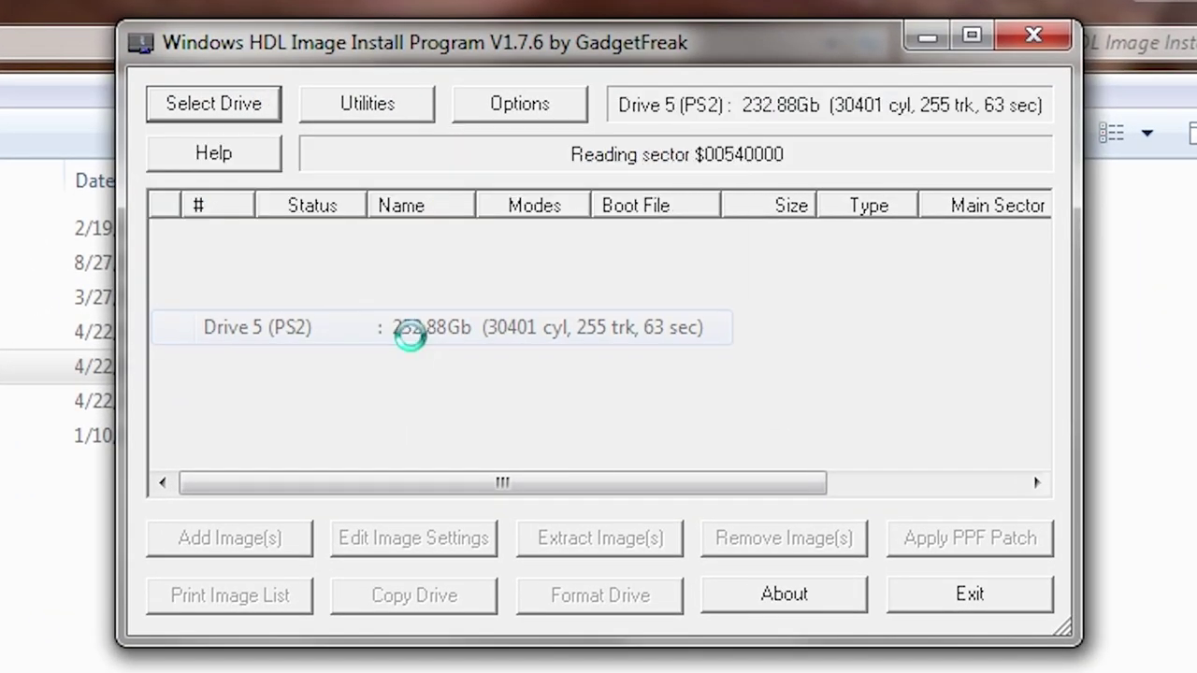
click(757, 425)
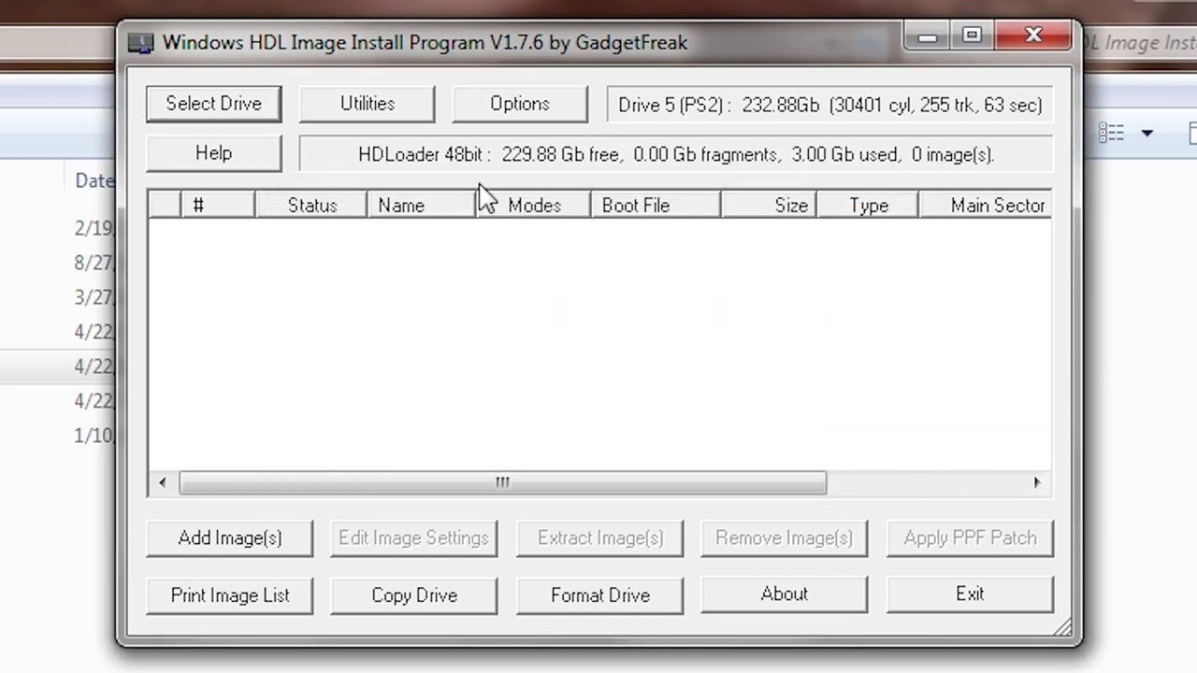
Step: Switch WinHIIP to Toxic OS application mode and bring up the PS2 Format Drive settings
click(373, 108)
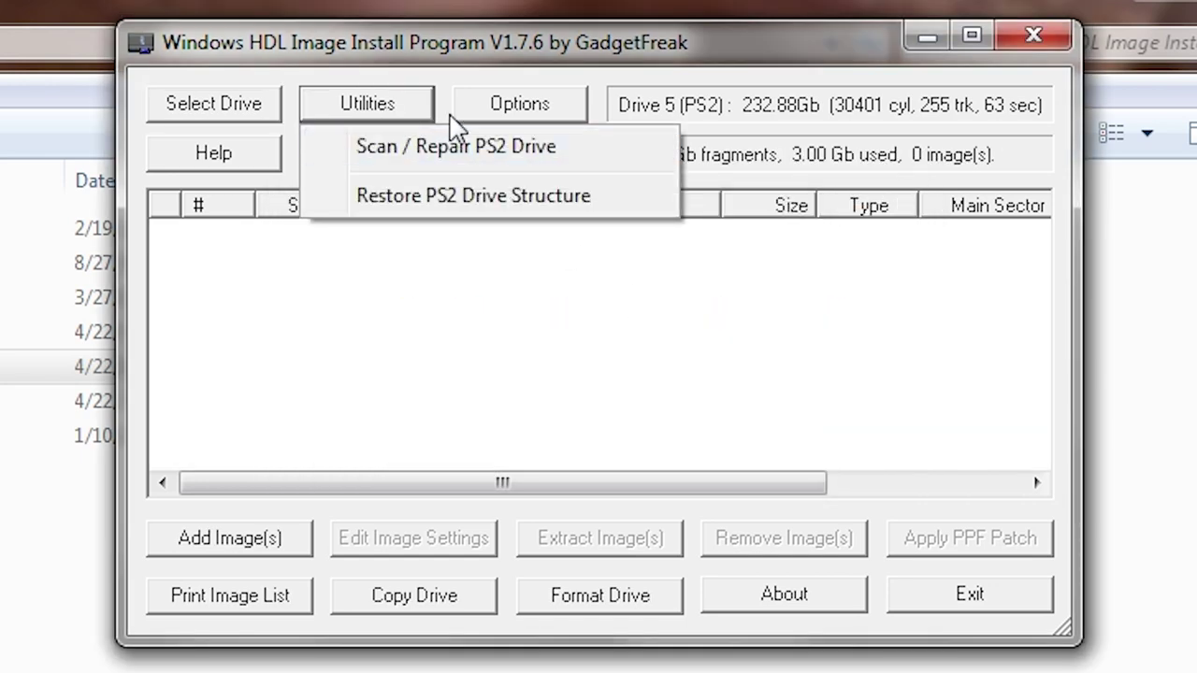
click(491, 117)
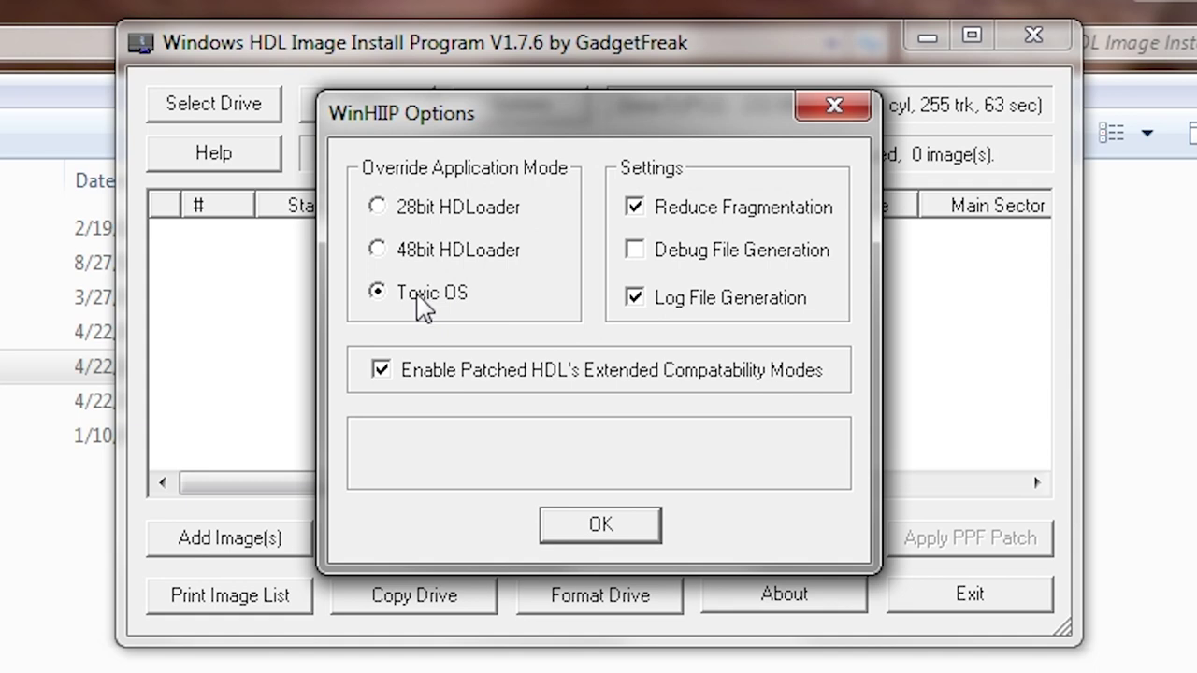
click(609, 524)
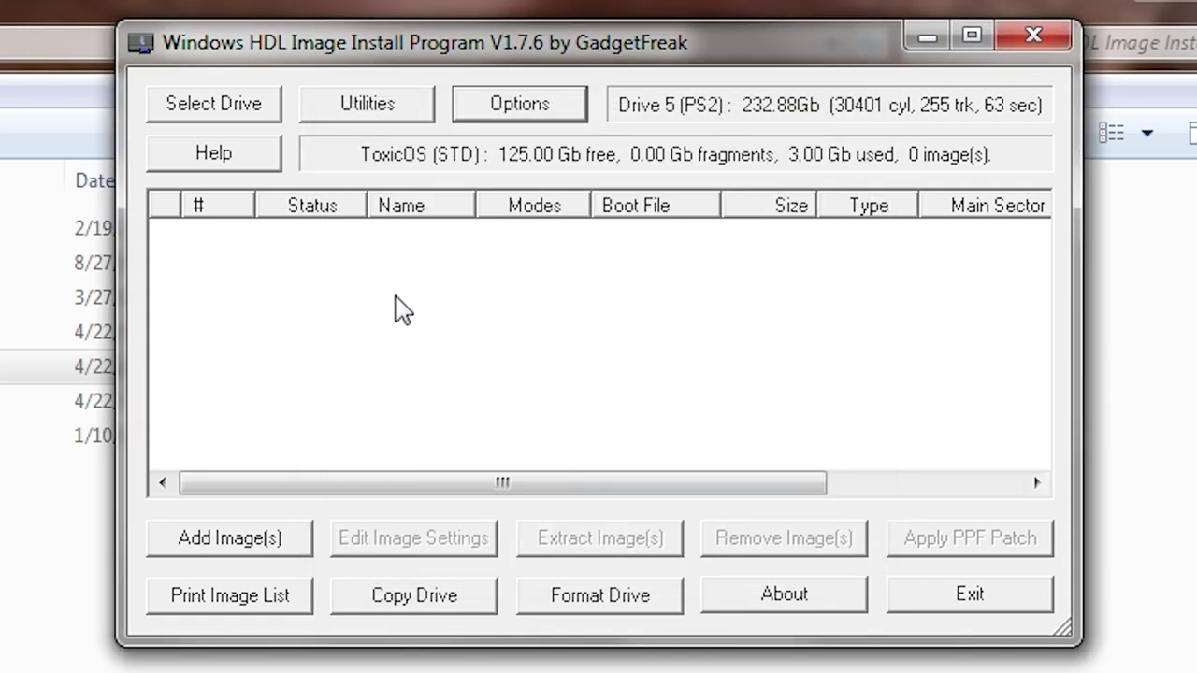
click(569, 599)
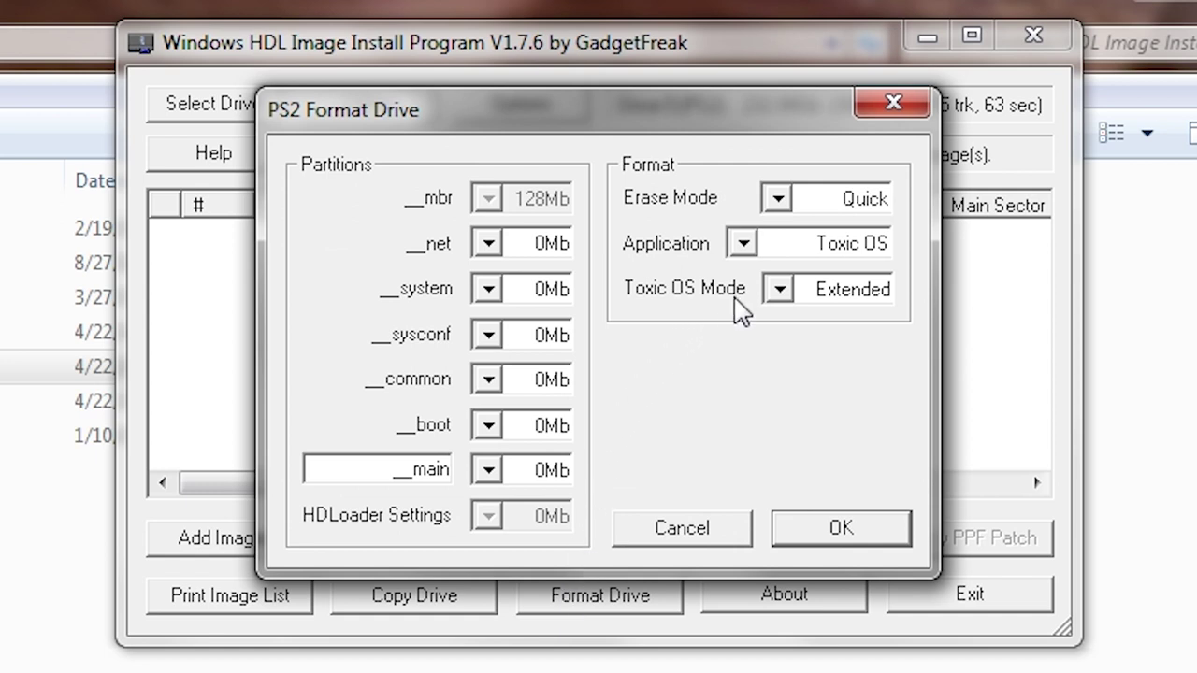
Step: Format Drive 5 for Toxic OS in Extended mode, confirming all prompts and the default partitions message
click(779, 290)
click(742, 244)
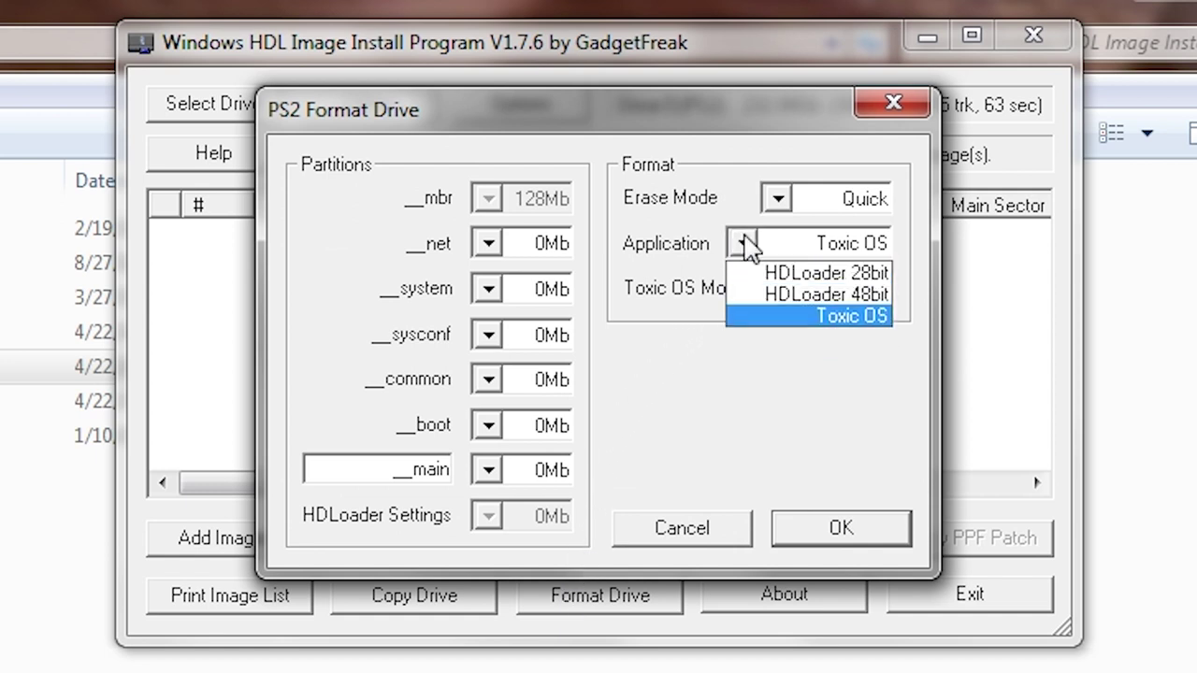
click(745, 245)
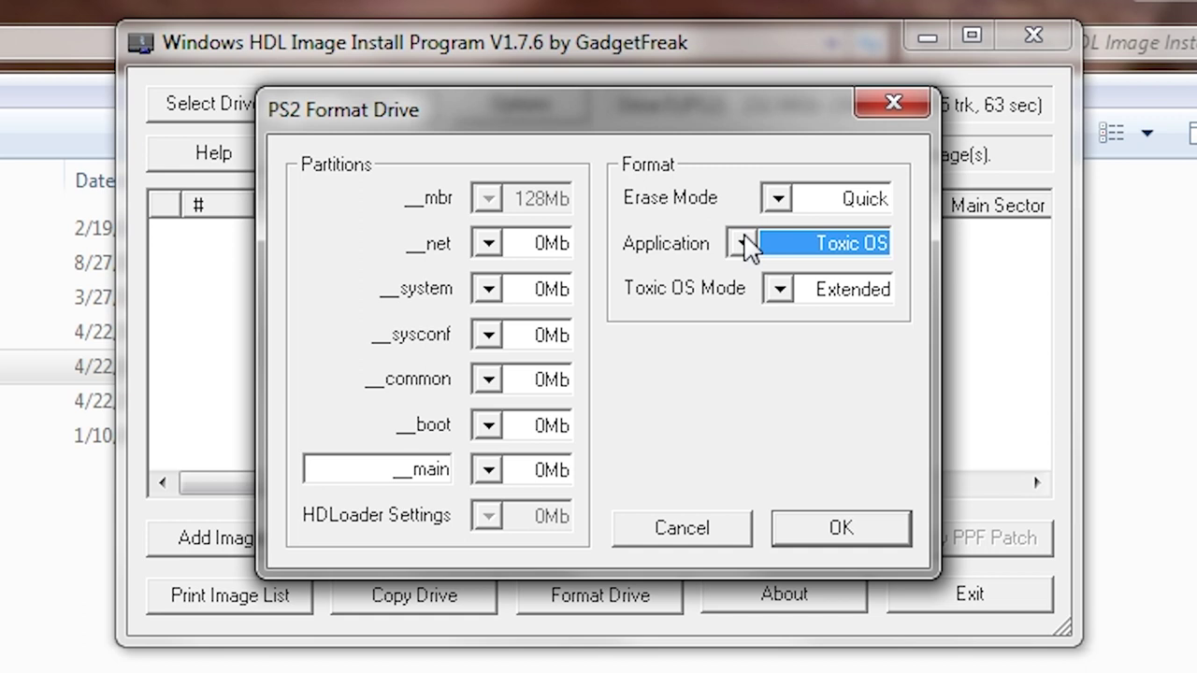
click(811, 540)
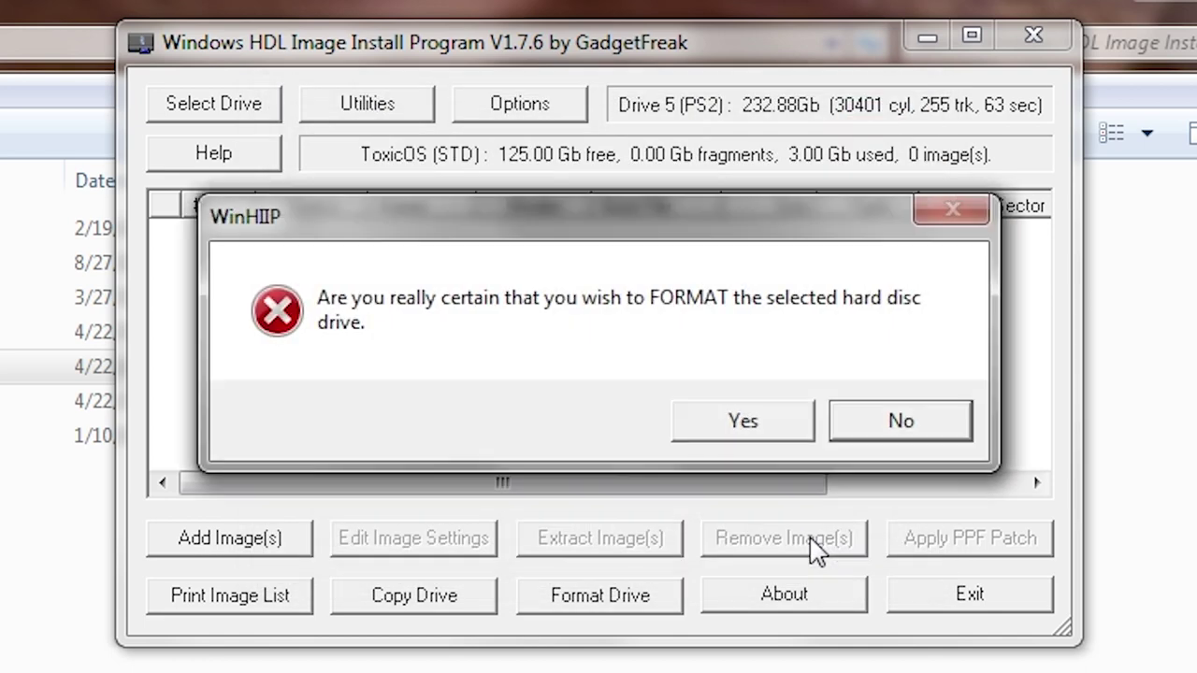
click(745, 422)
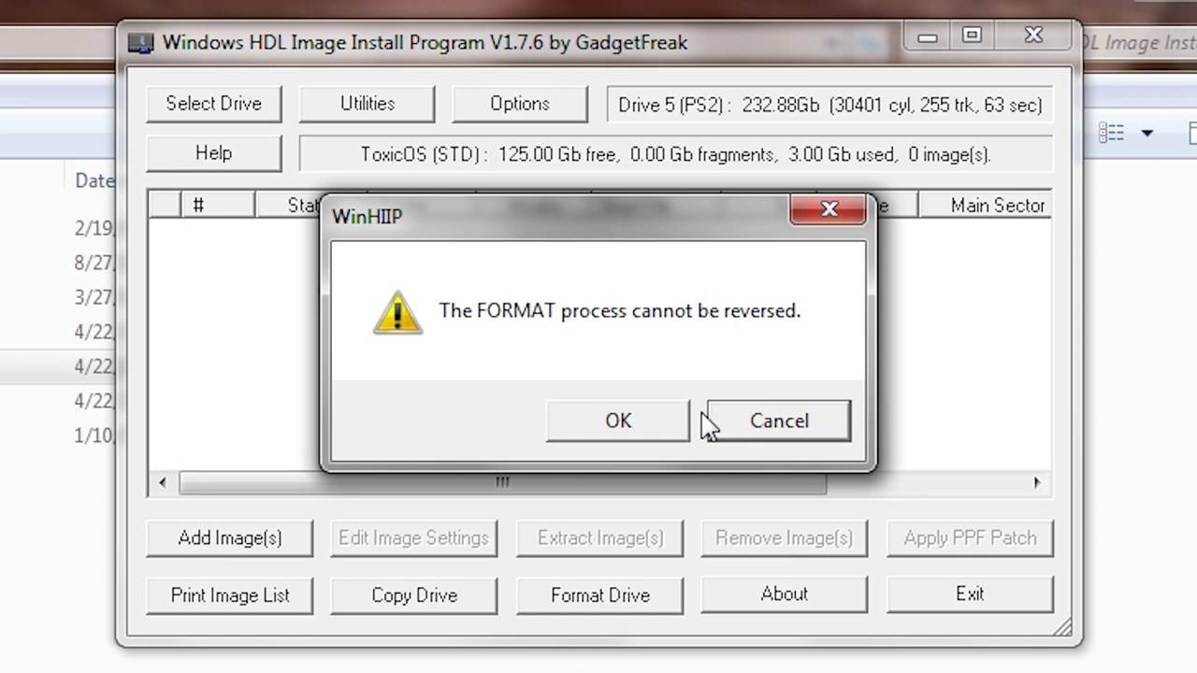
click(635, 422)
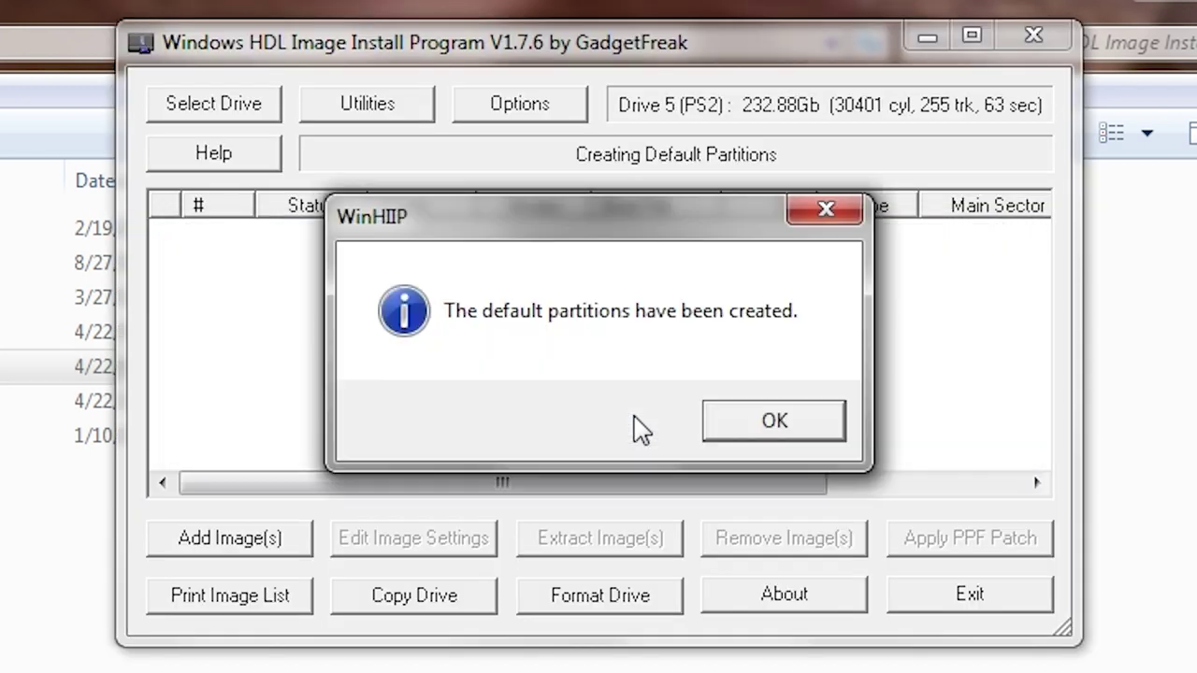
click(720, 423)
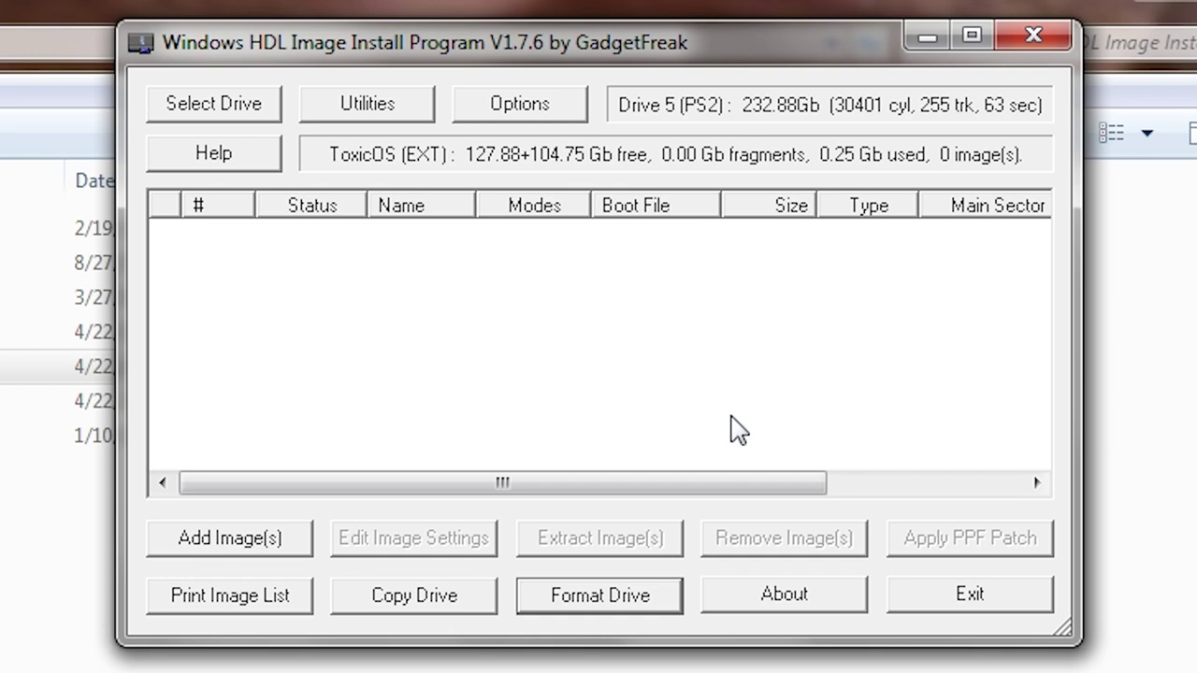
Step: Switch WinHIIP to 48bit HDLoader mode and create the HDL Settings partition
click(567, 621)
click(723, 525)
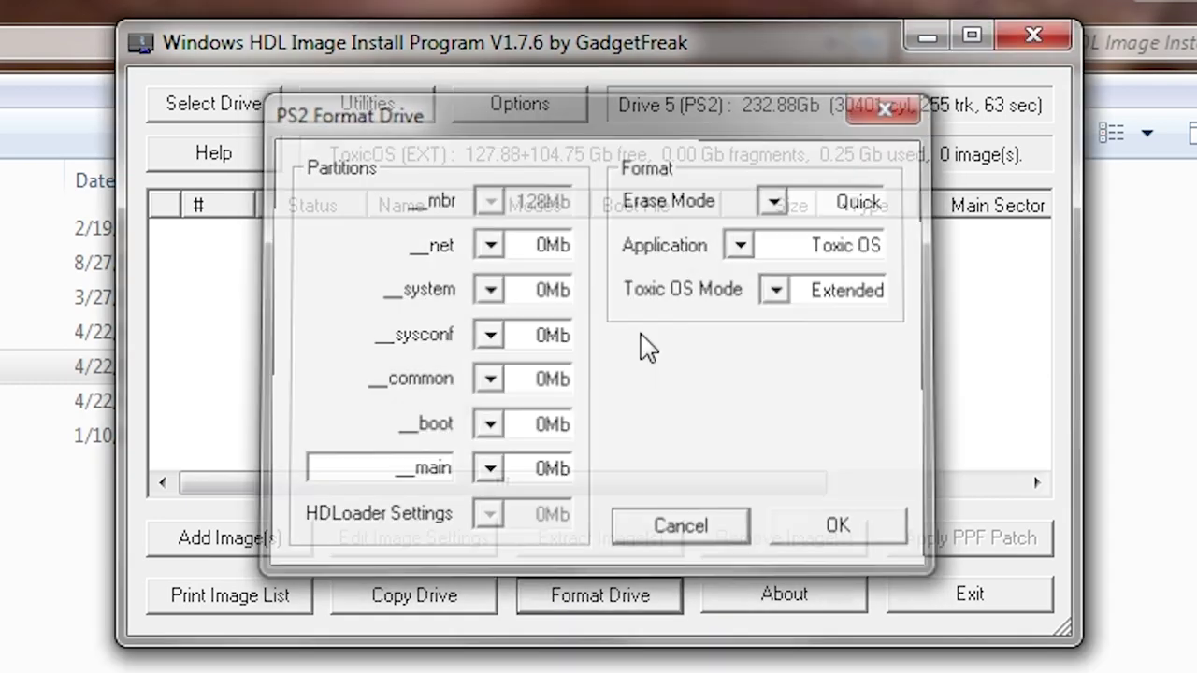
click(504, 108)
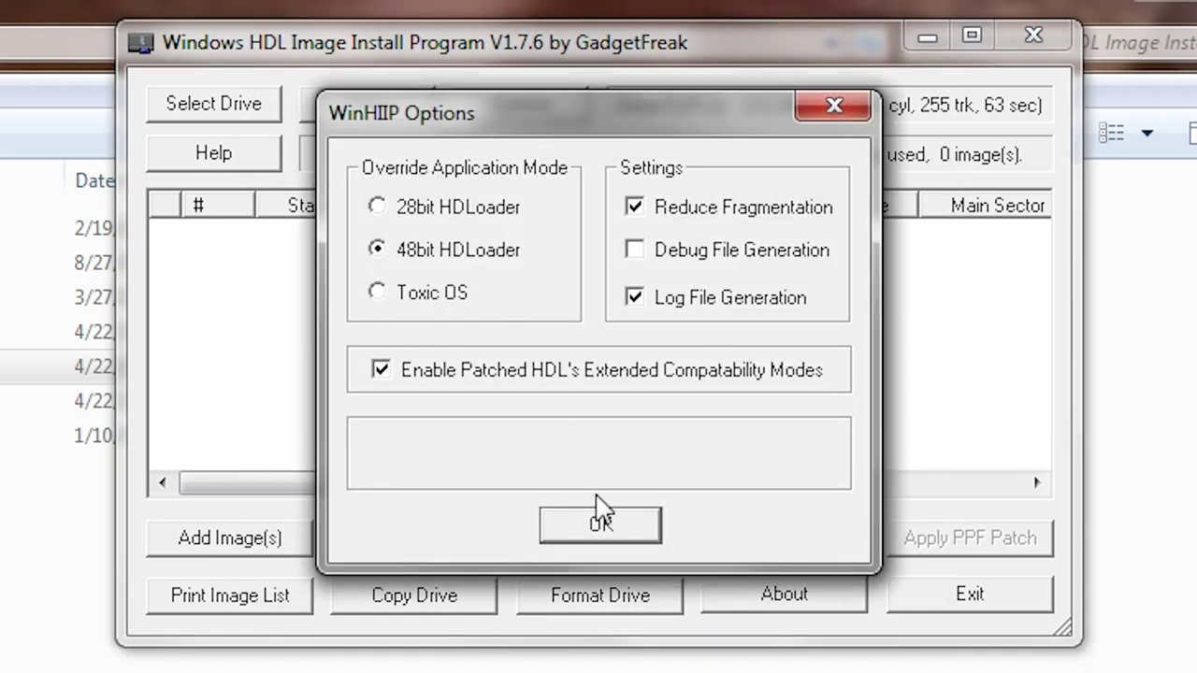
click(601, 526)
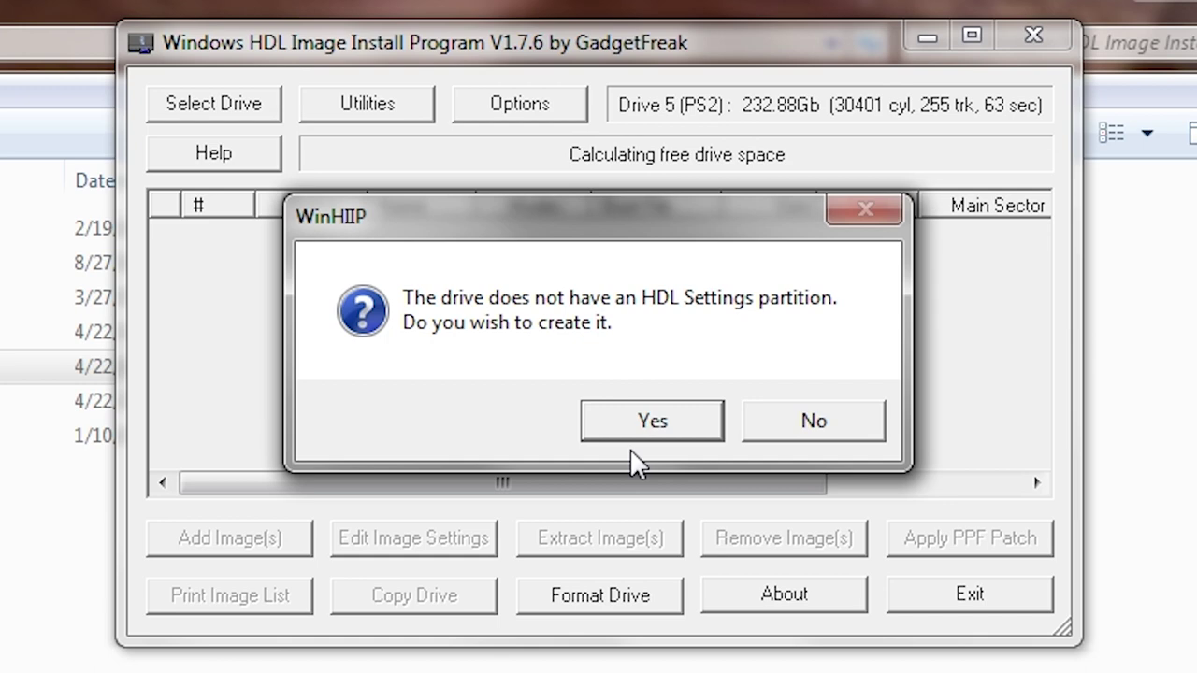
click(650, 423)
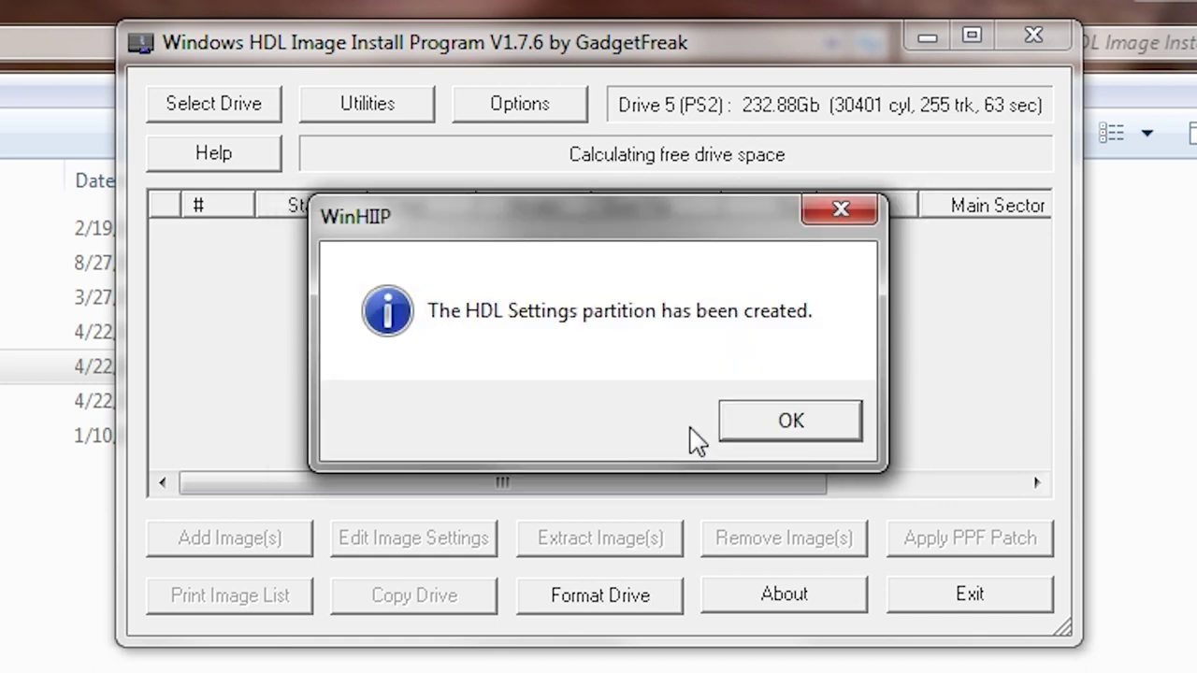
click(729, 446)
Step: Reformat the drive for HDLoader 48bit with Quick erase, confirming every prompt
click(621, 570)
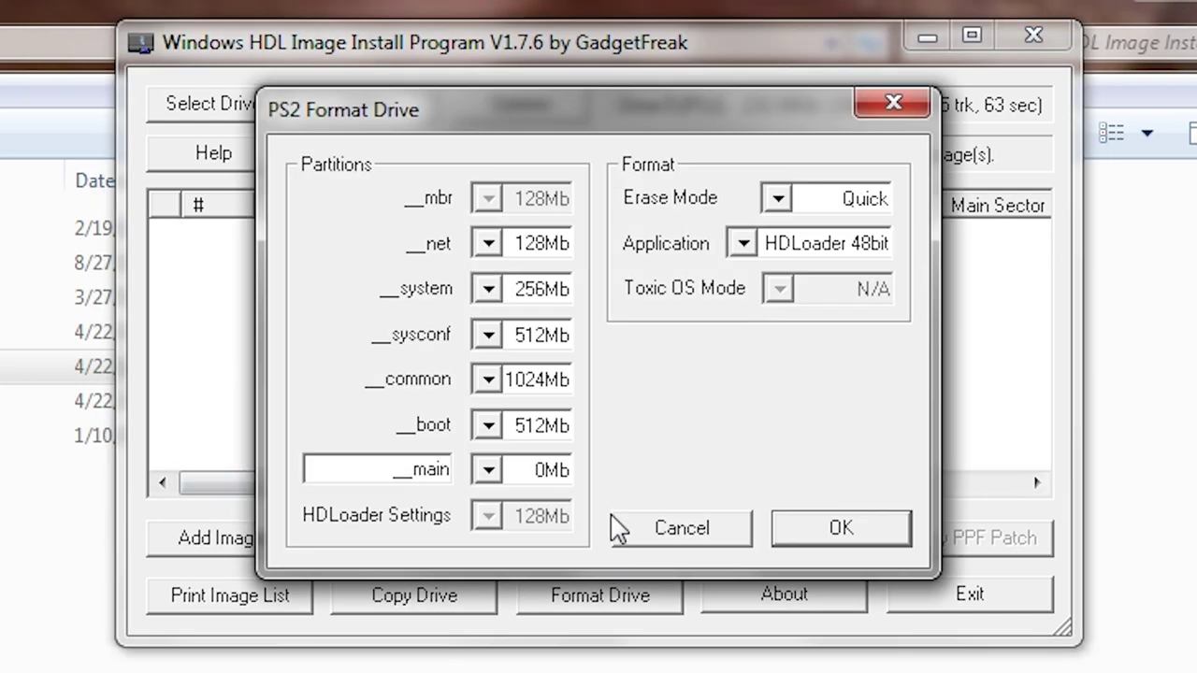
click(746, 245)
click(761, 291)
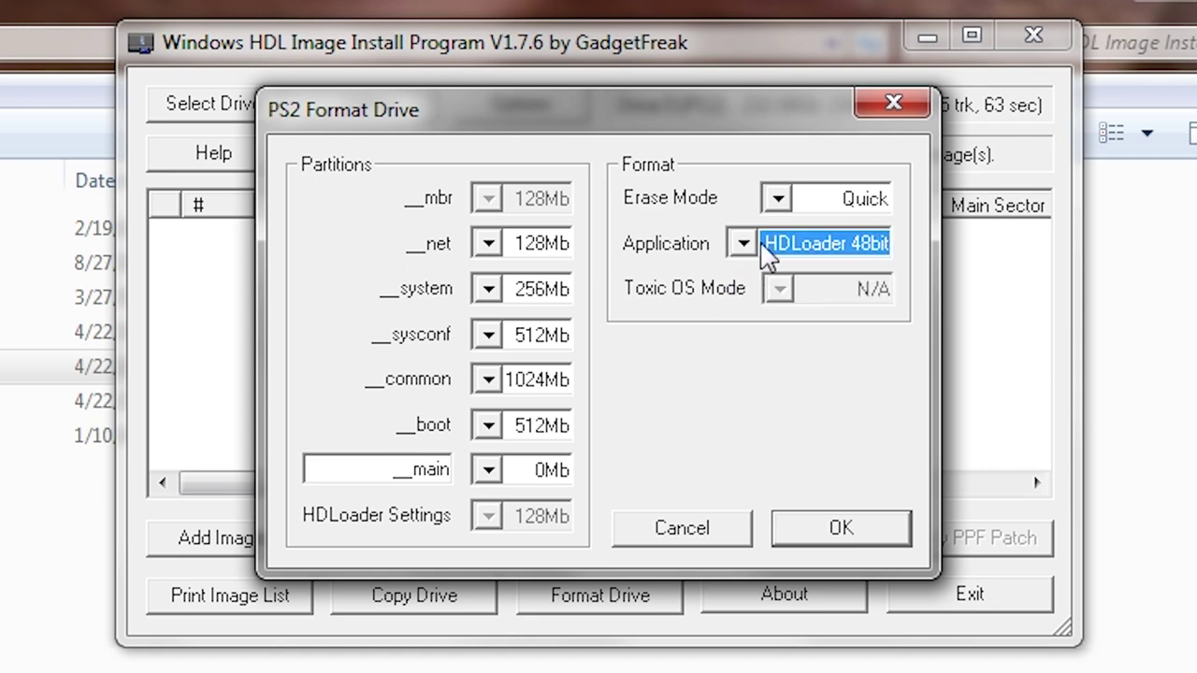
click(779, 198)
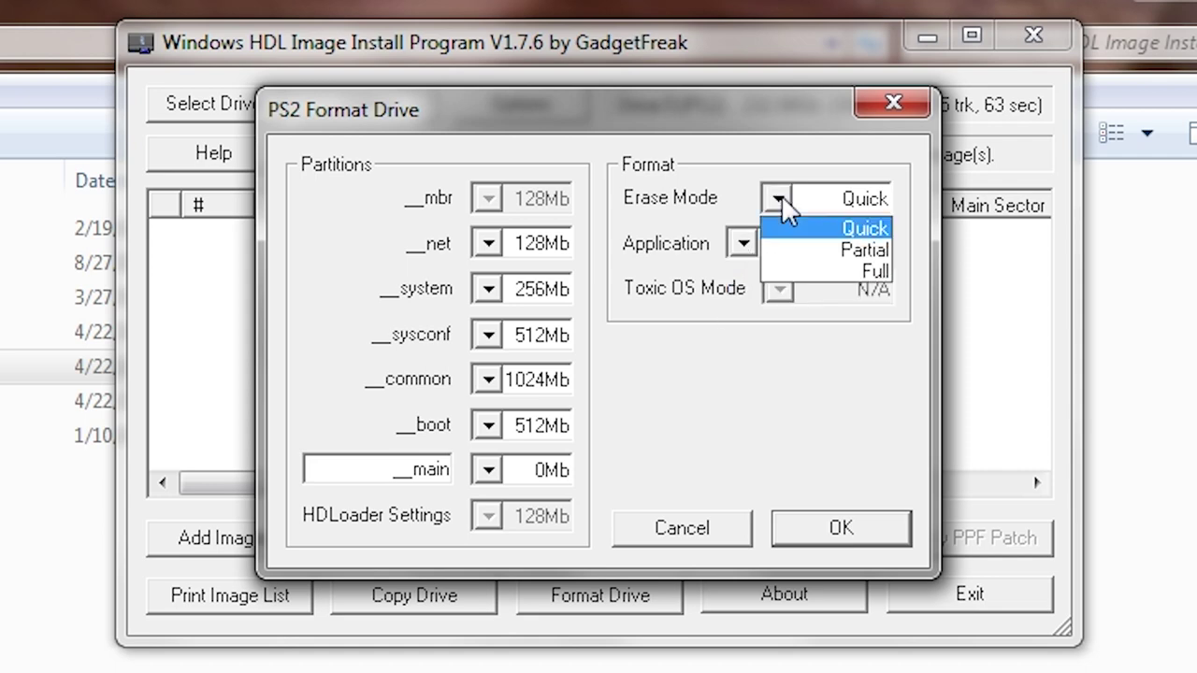
click(780, 198)
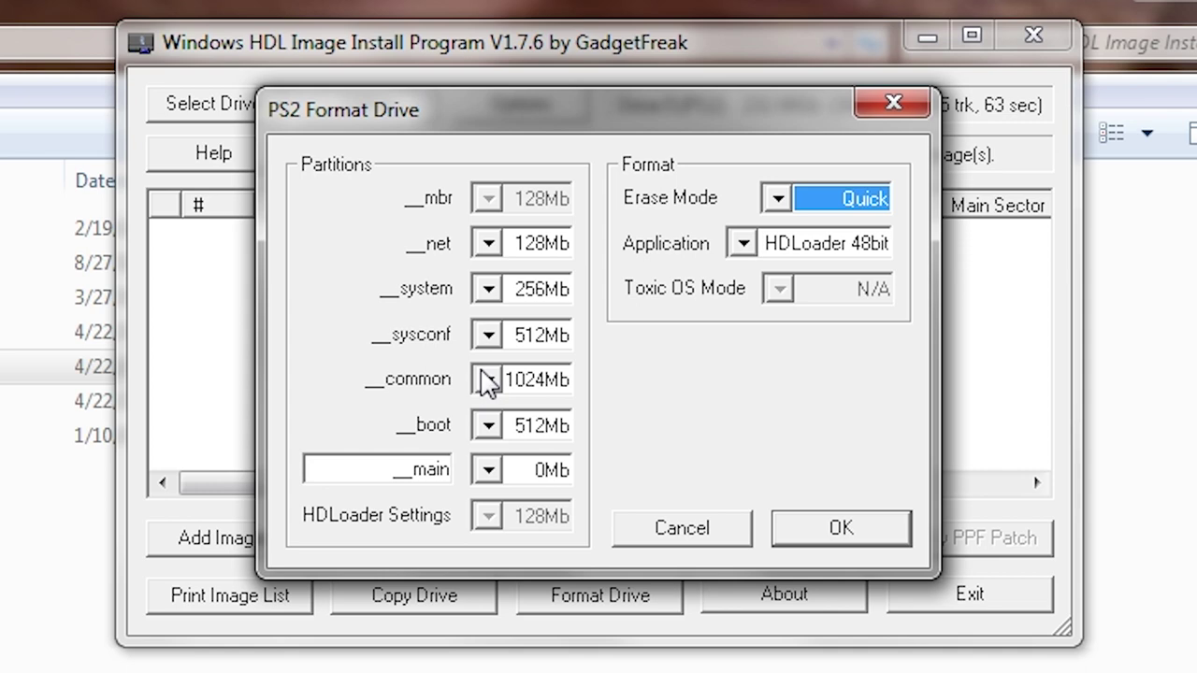
click(824, 542)
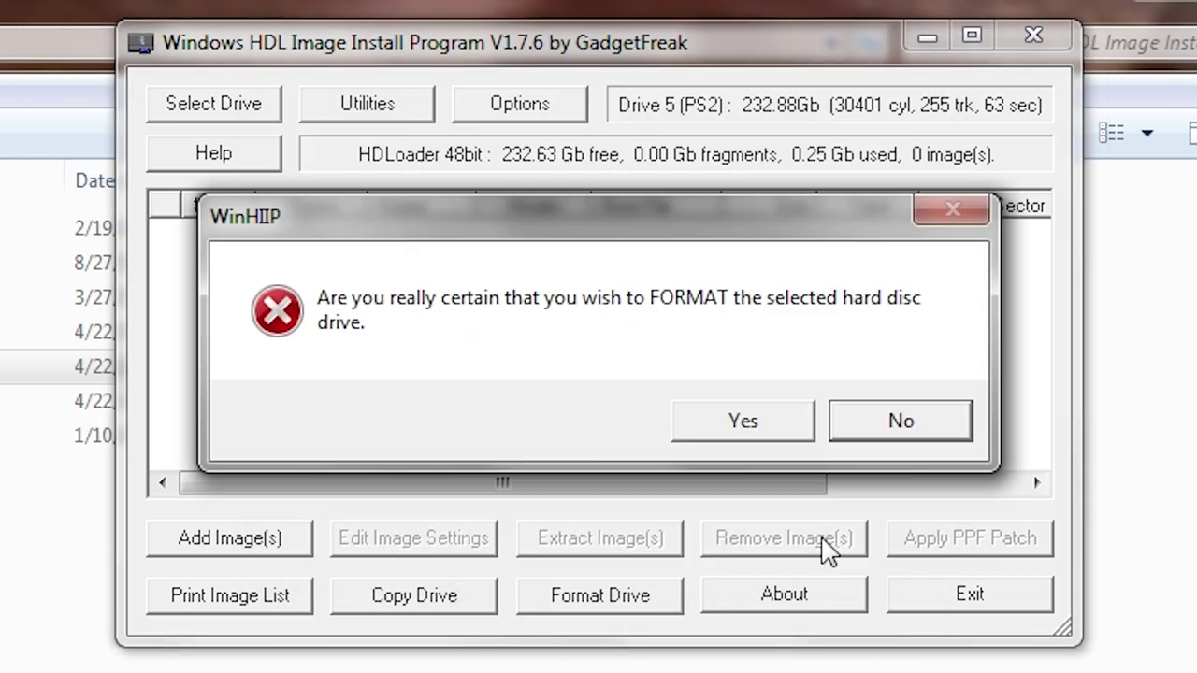
click(726, 430)
click(648, 422)
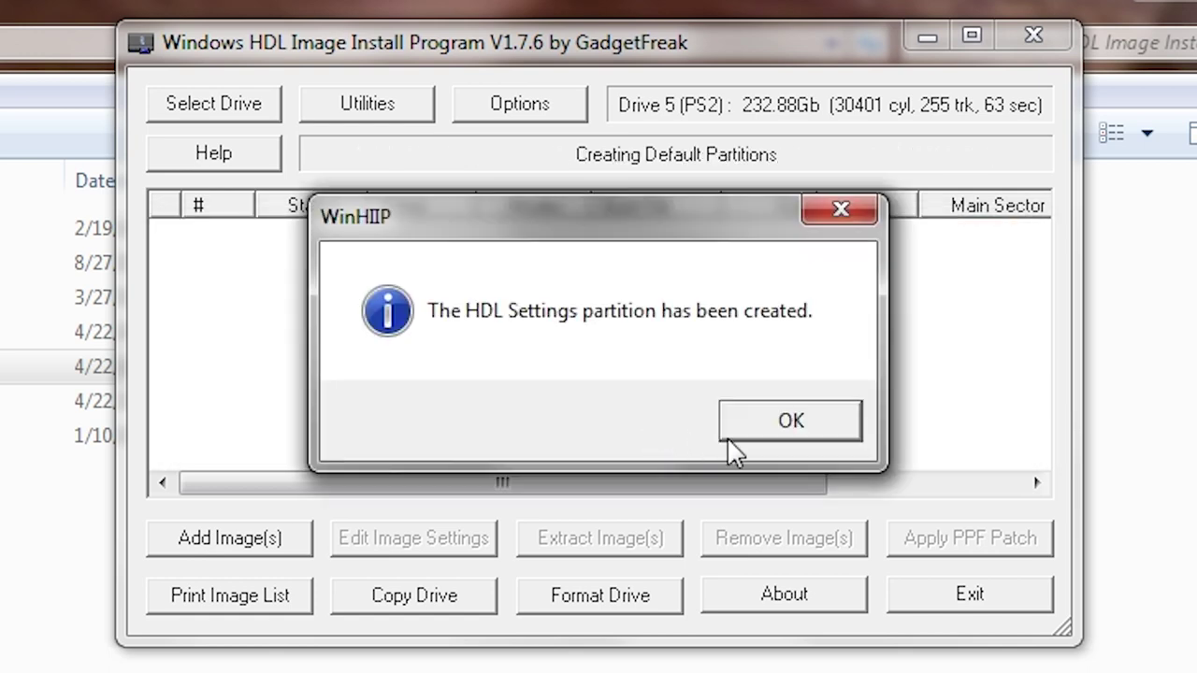
click(766, 430)
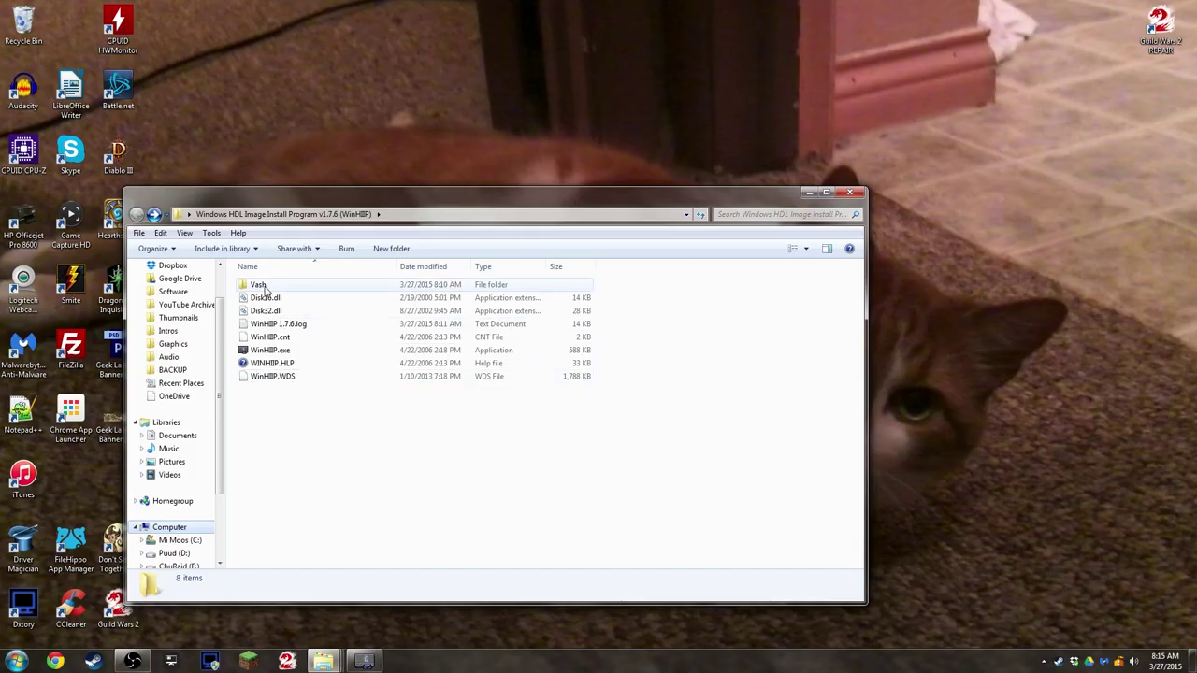
Step: Launch HDD Raw Copy Tool from the Vash folder and accept its license agreement
double_click(264, 288)
double_click(289, 313)
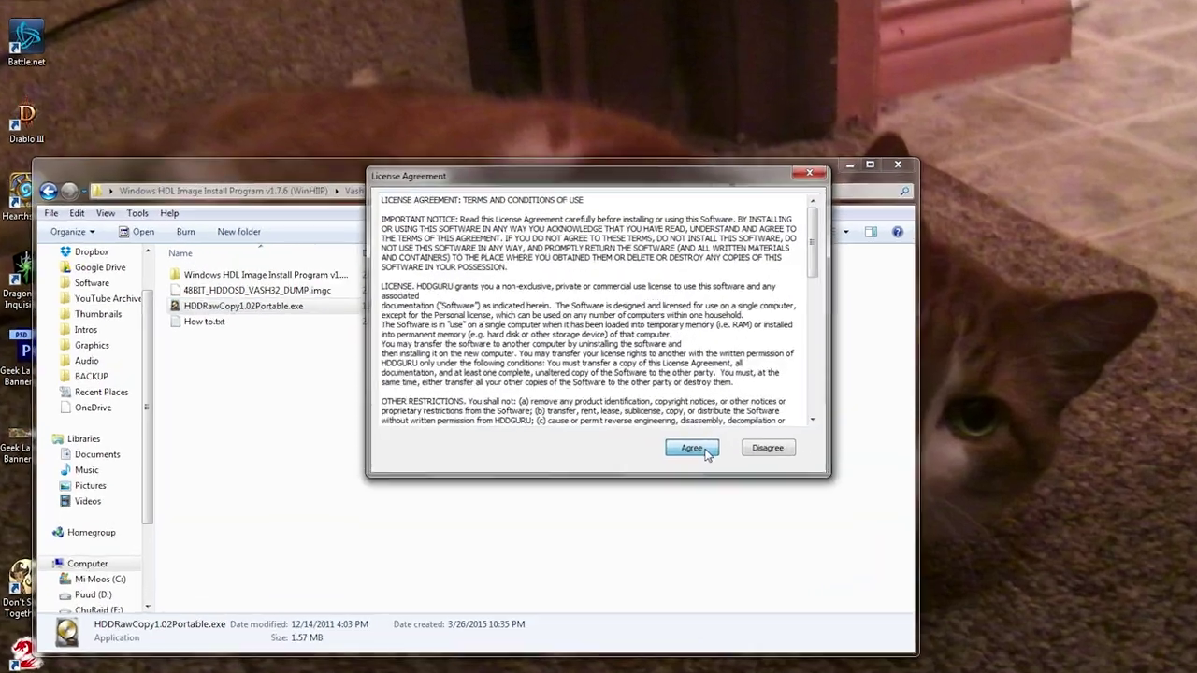
click(677, 430)
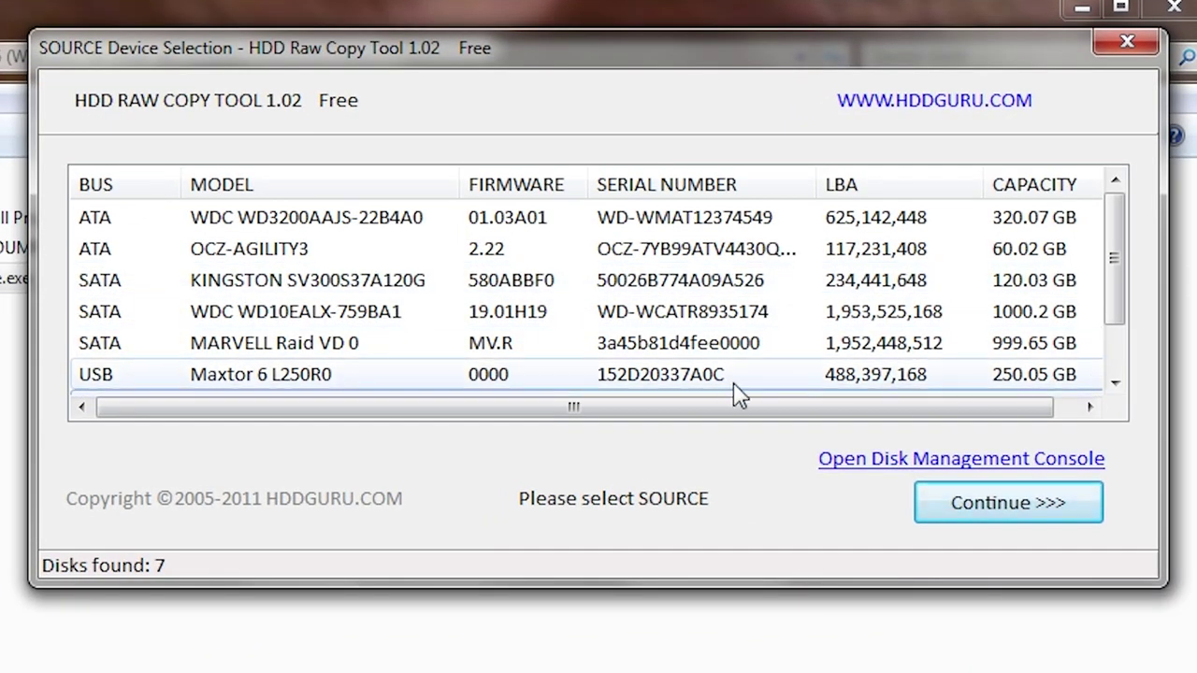
click(728, 384)
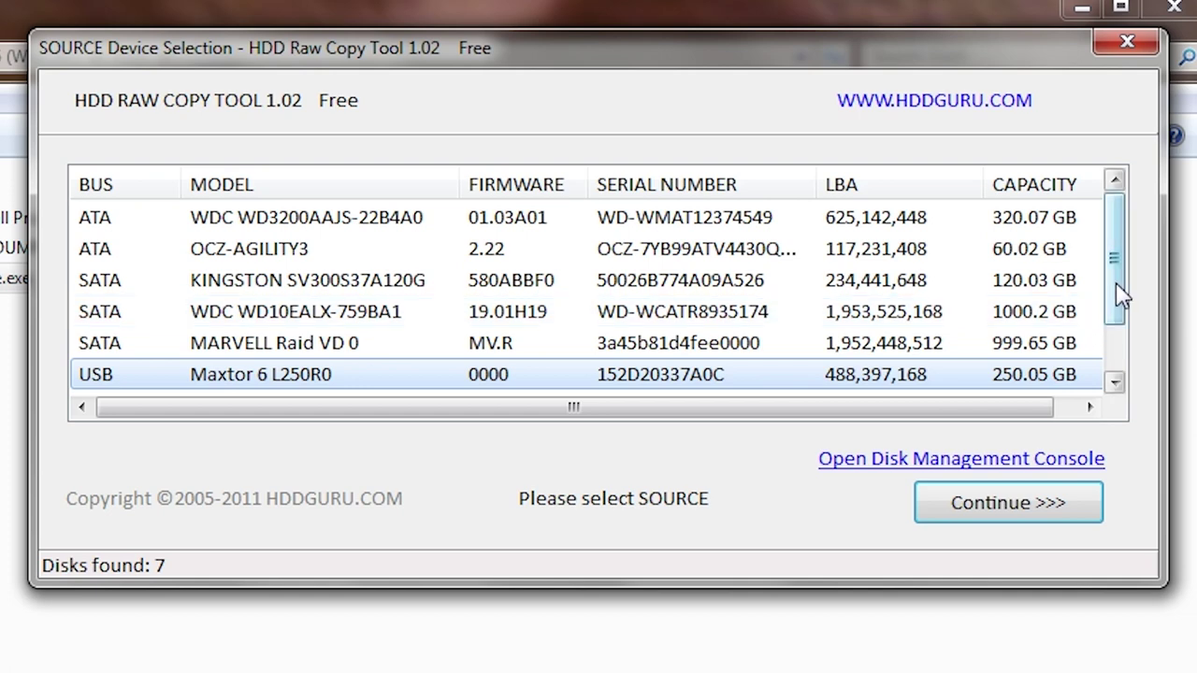
click(1115, 382)
click(1114, 382)
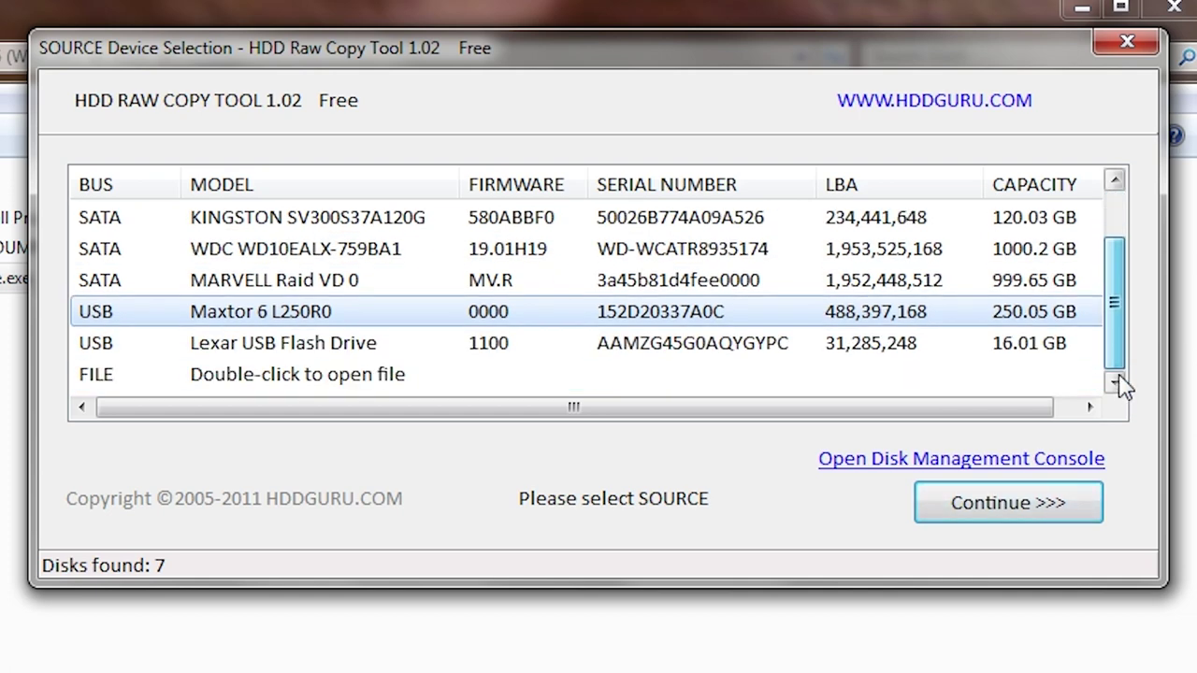
Step: Choose the 48BIT_HDDOSD_VASH32_DUMP.imgc image file as the copy source
scroll(1122, 386, up, 1)
scroll(1126, 379, down, 1)
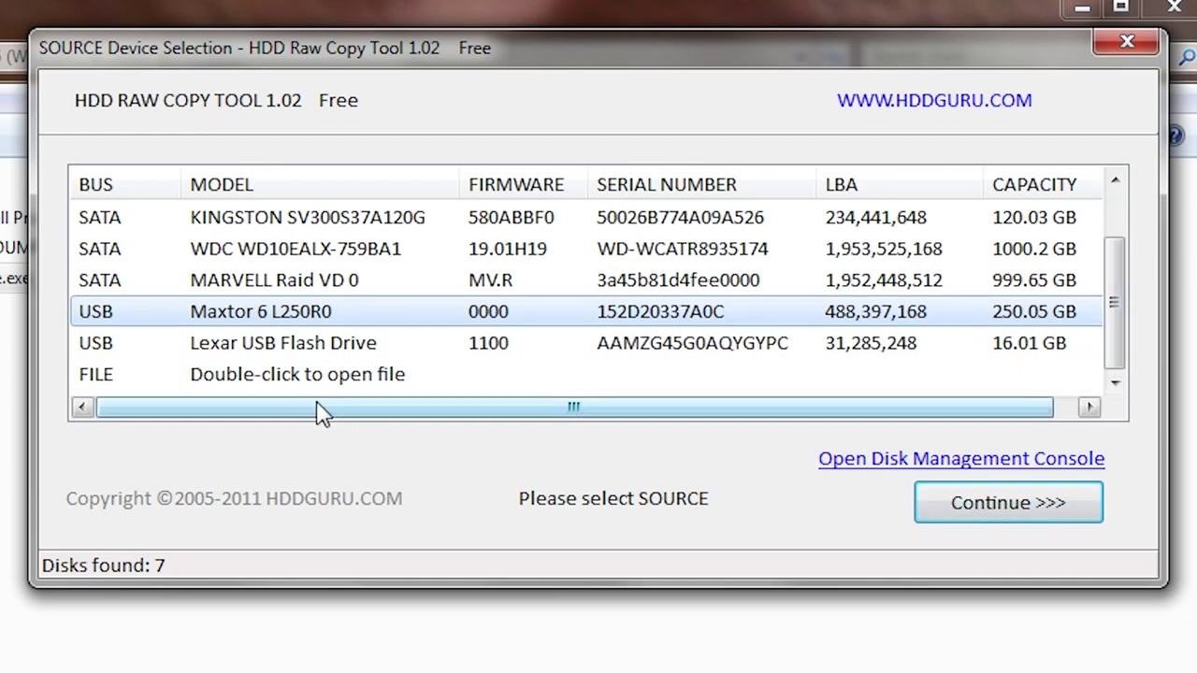
double_click(300, 377)
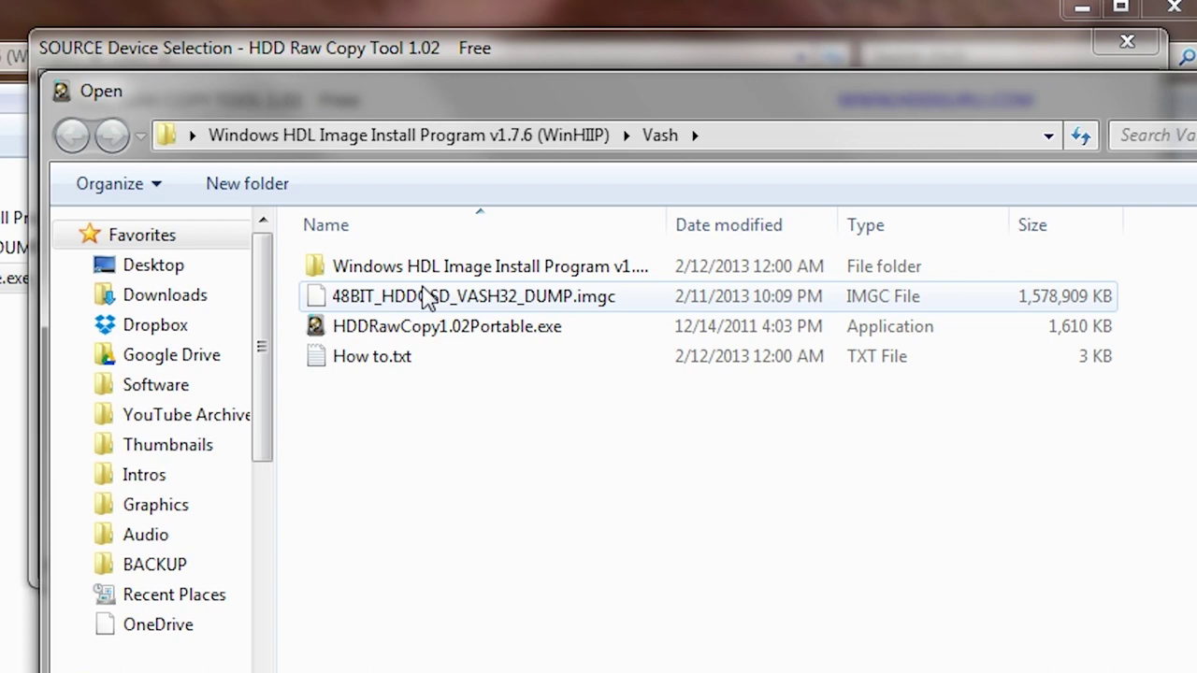
double_click(426, 296)
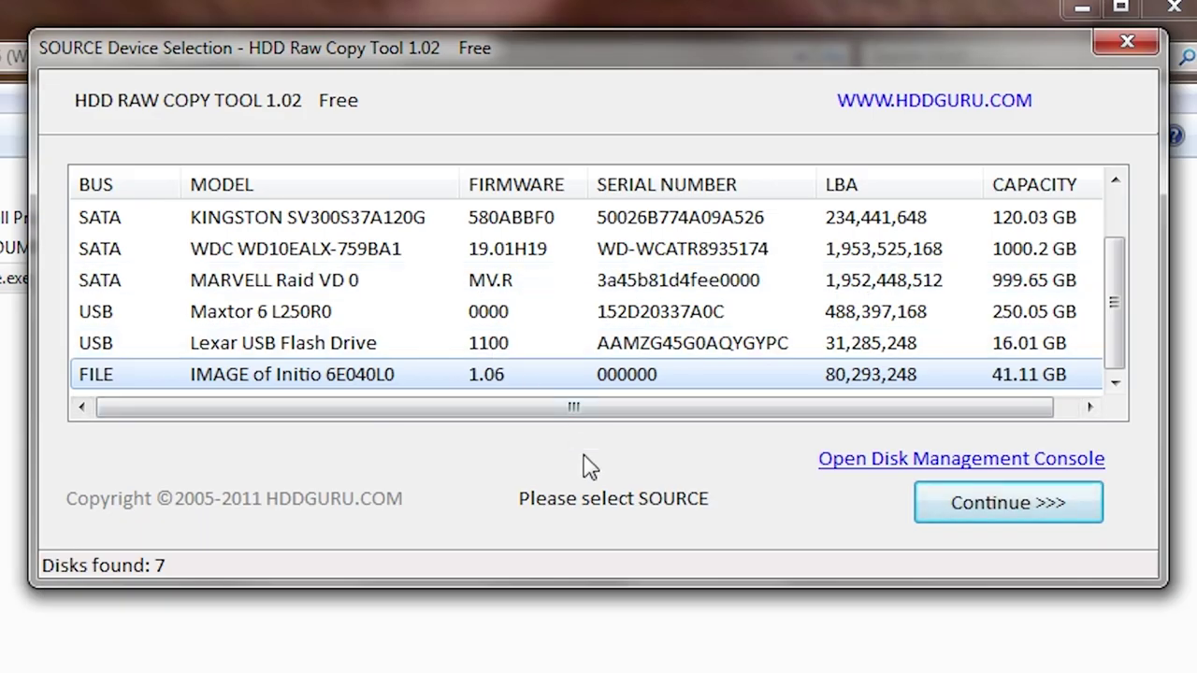
click(938, 514)
Step: Target the 250.05 GB Maxtor 6 L250R0 USB drive and start copying, accepting the overwrite
scroll(755, 371, down, 1)
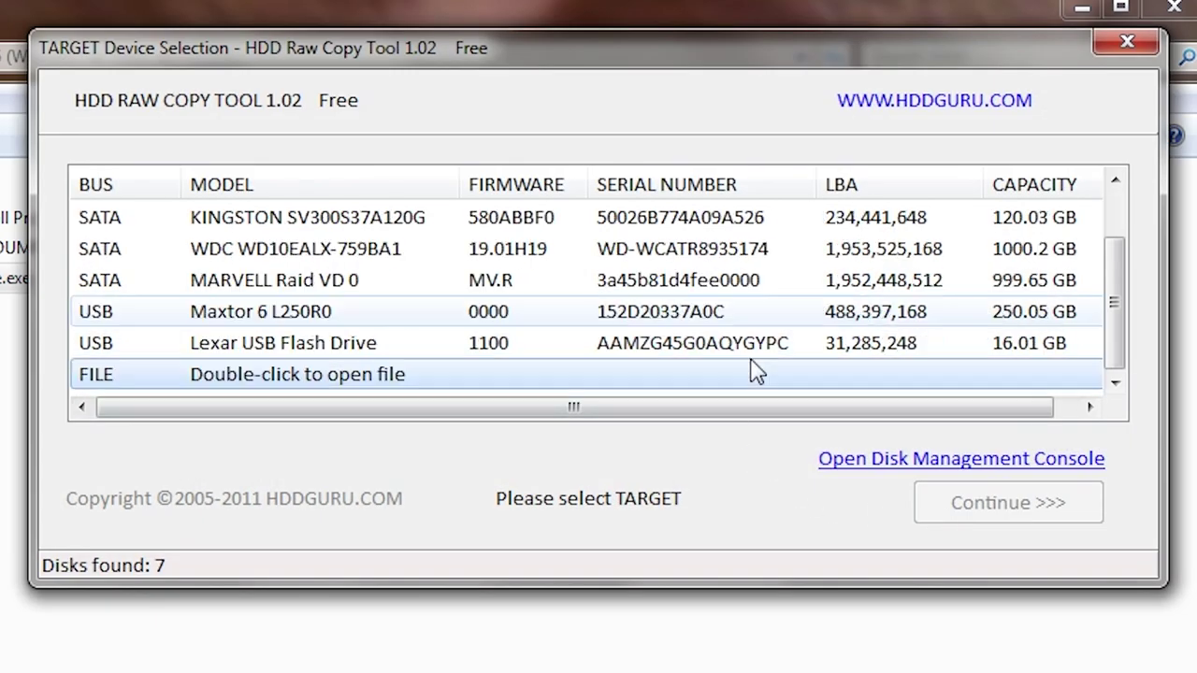
click(249, 316)
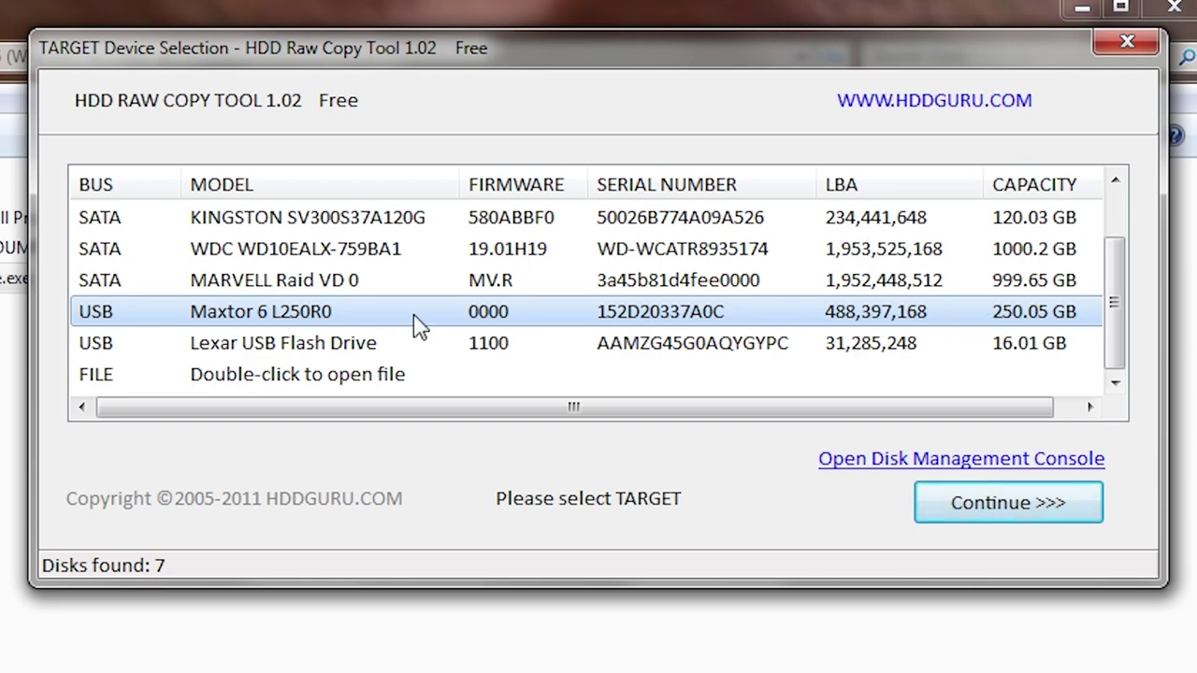
click(998, 505)
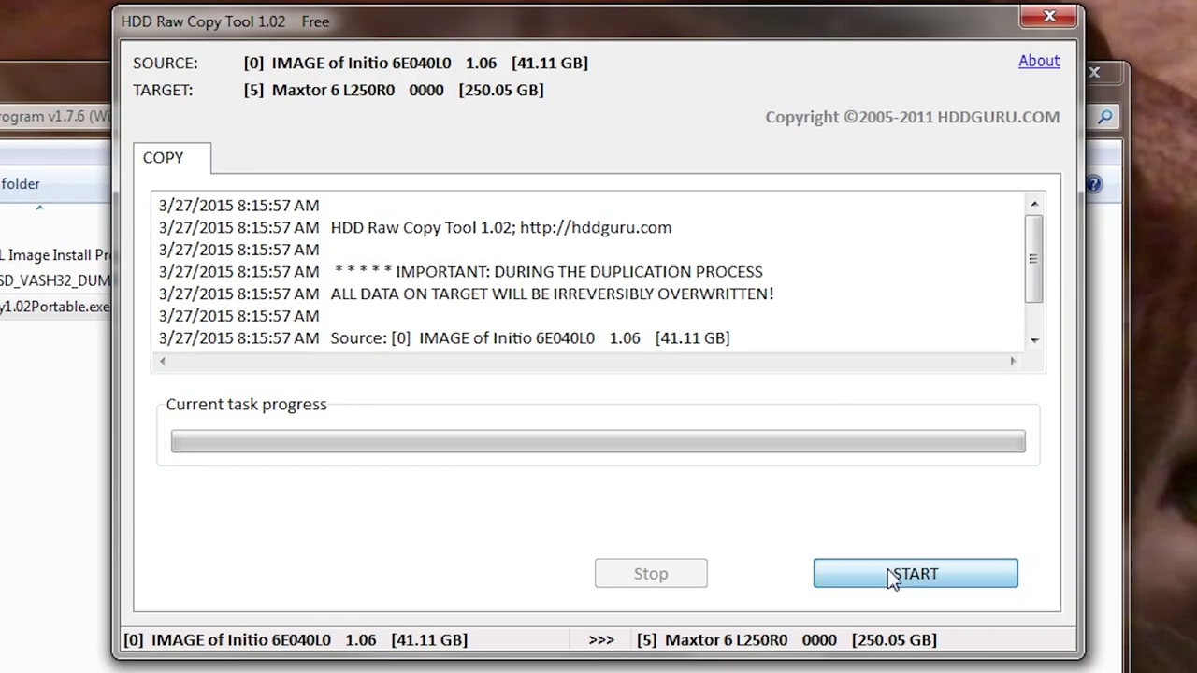
click(893, 575)
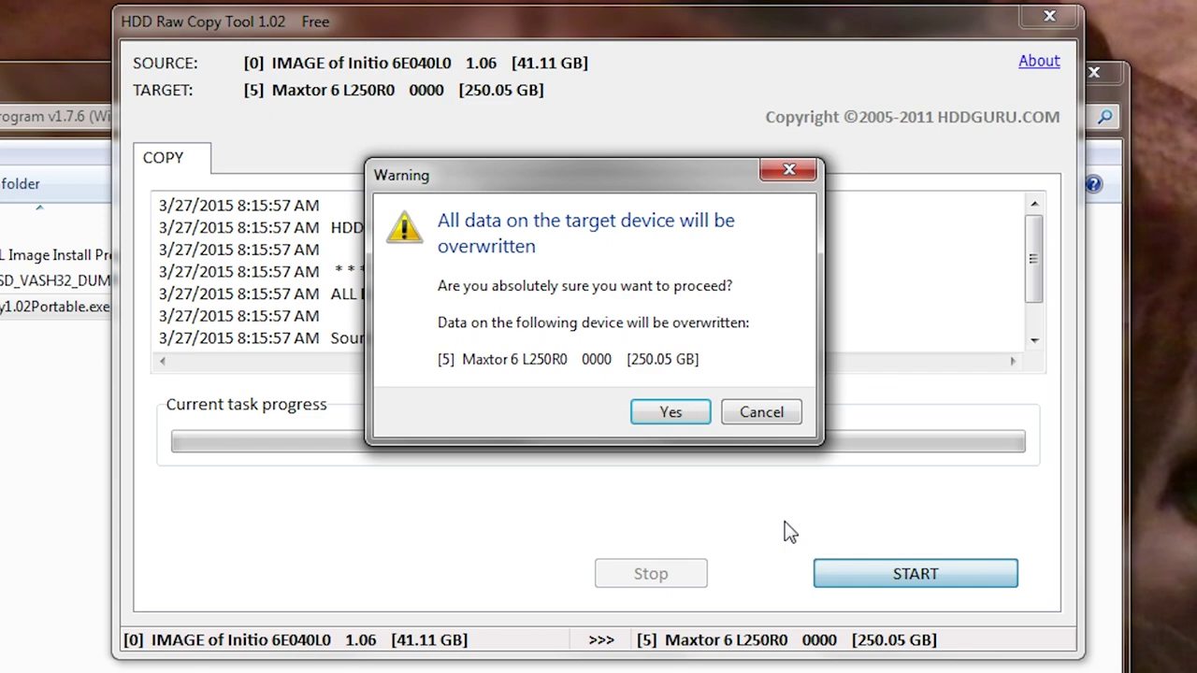
click(671, 412)
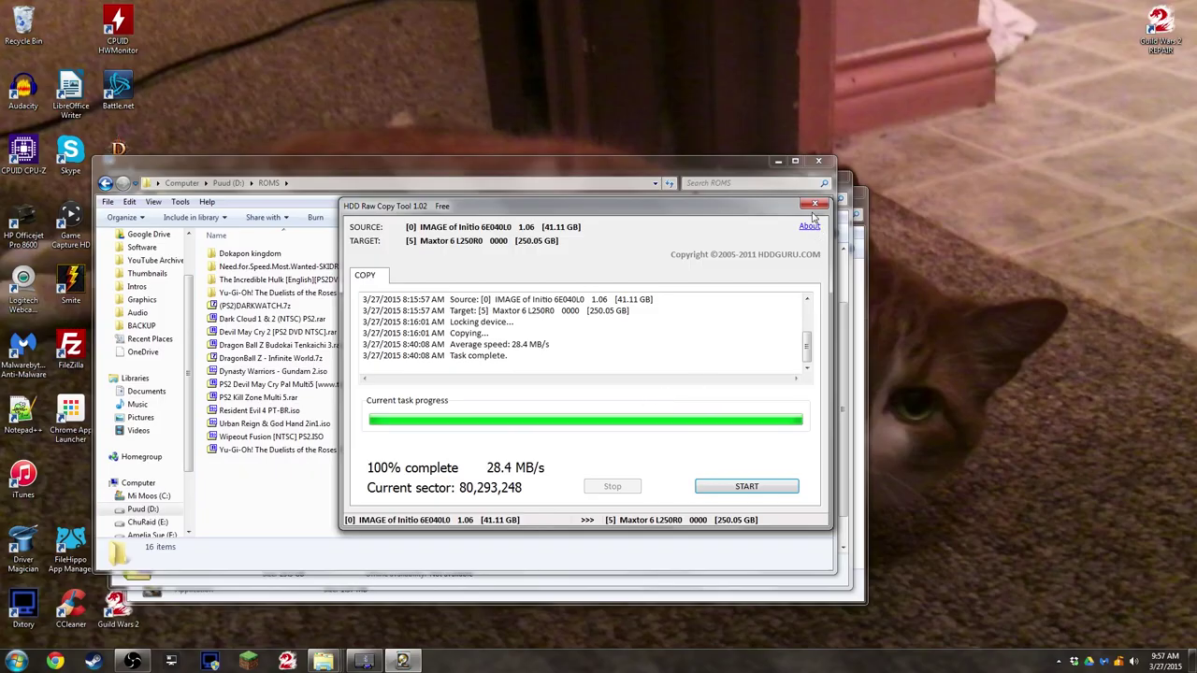
Step: Close HDD Raw Copy Tool and load the PS2-formatted Drive 5 in WinHIIP
click(814, 204)
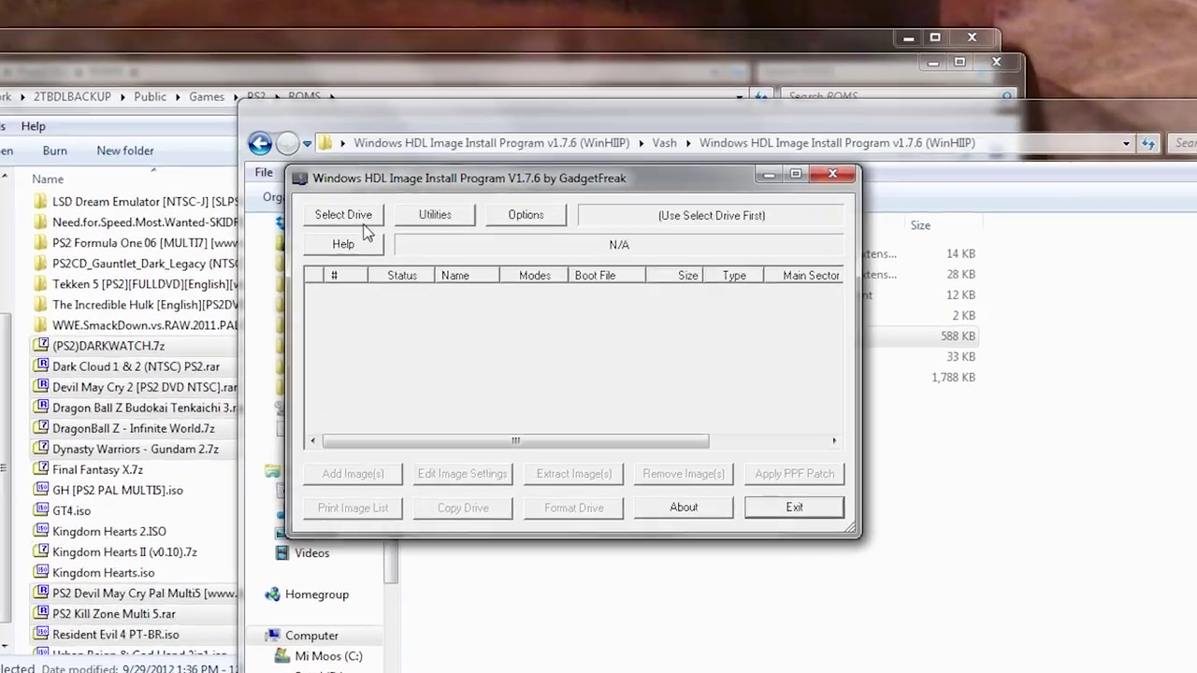
click(364, 225)
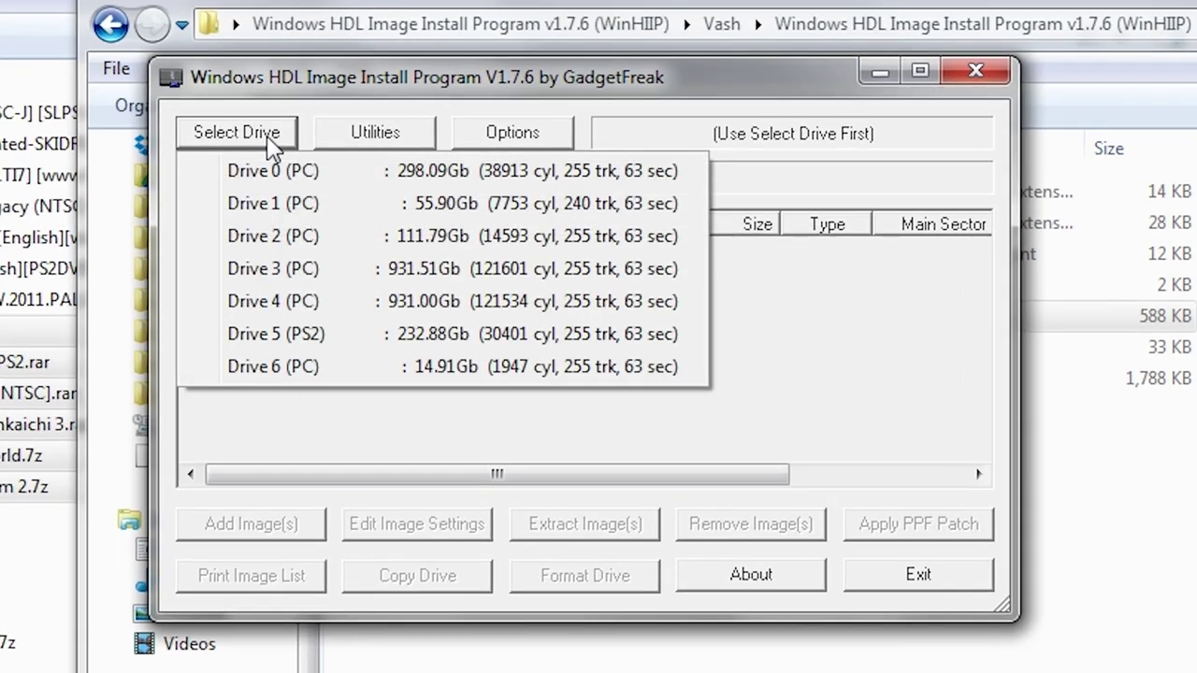
click(368, 336)
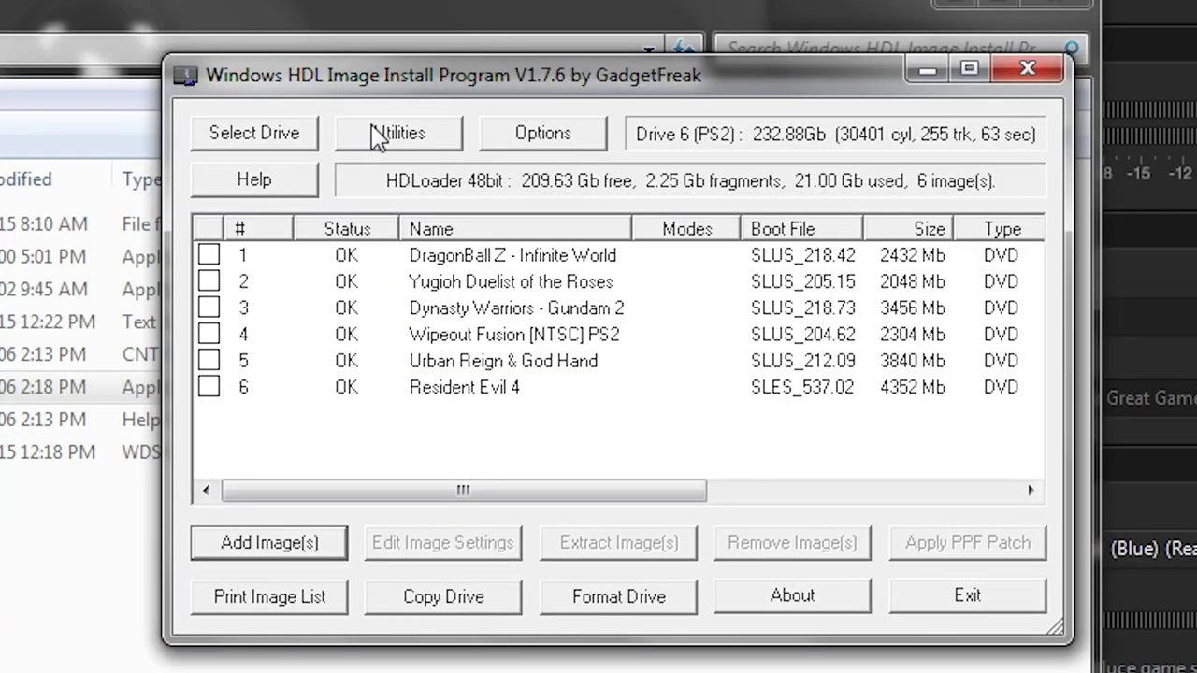
Step: Run Repair on PS2 Drive 6, then repair and save its drive structure
click(375, 132)
click(402, 534)
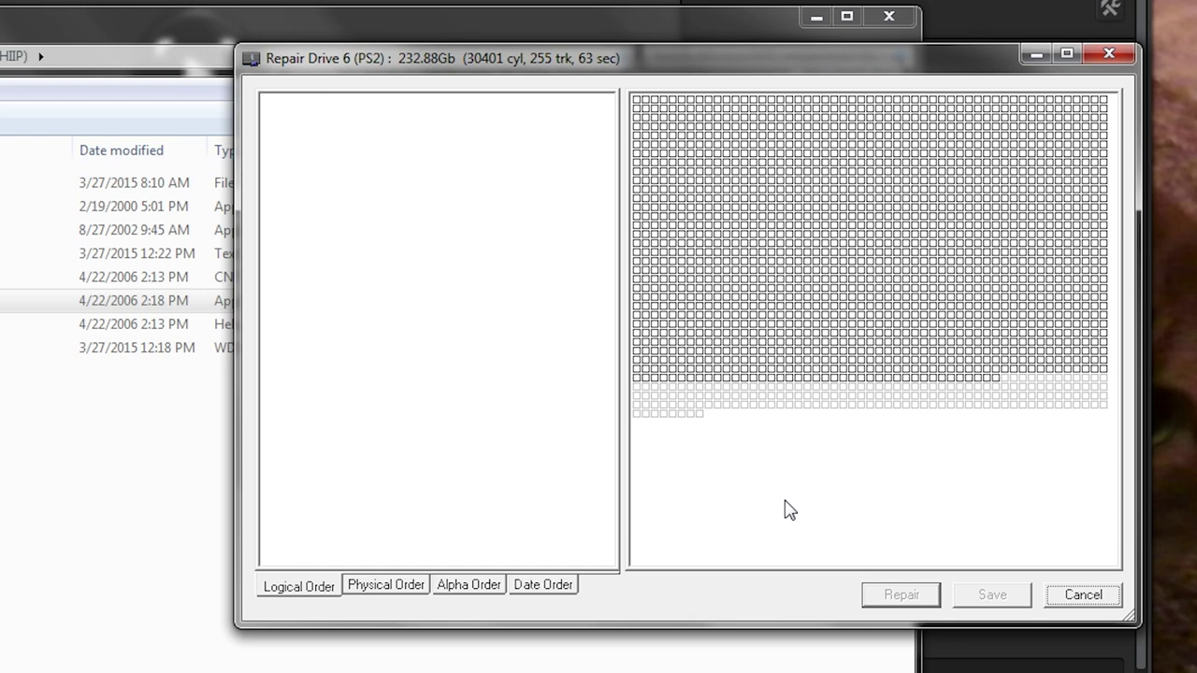
click(900, 595)
click(986, 599)
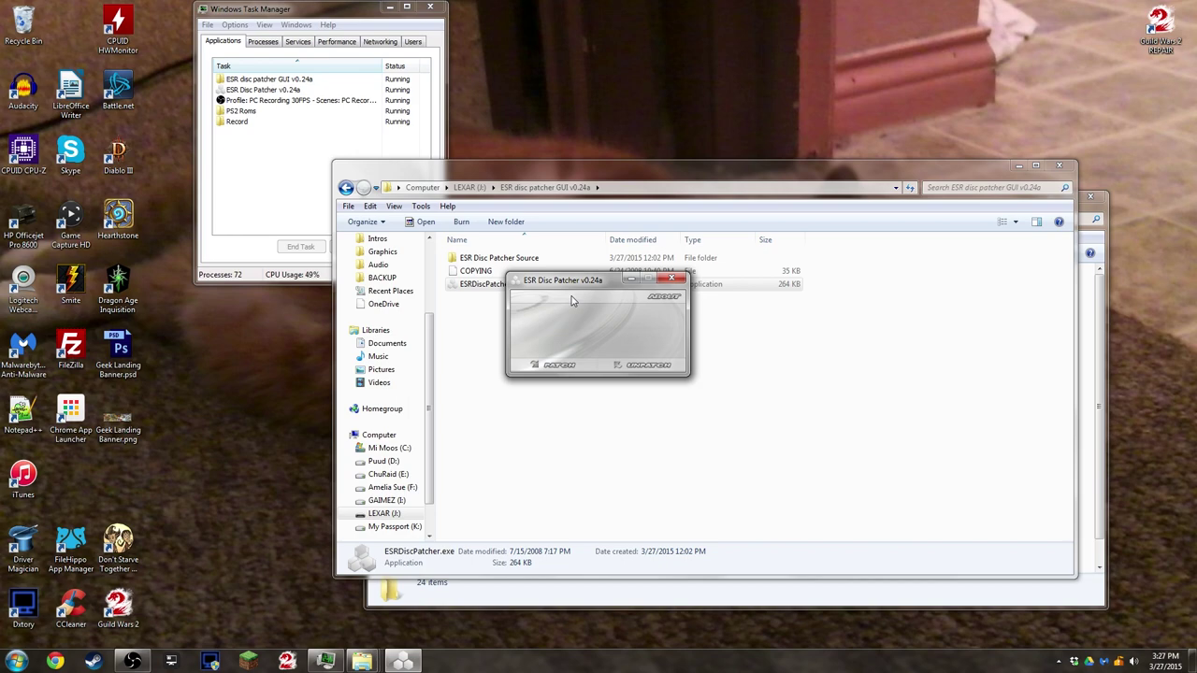
Step: Patch all-f06p.iso and CRASH BAND2.iso by dropping them onto ESR Disc Patcher
drag(585, 278, 246, 315)
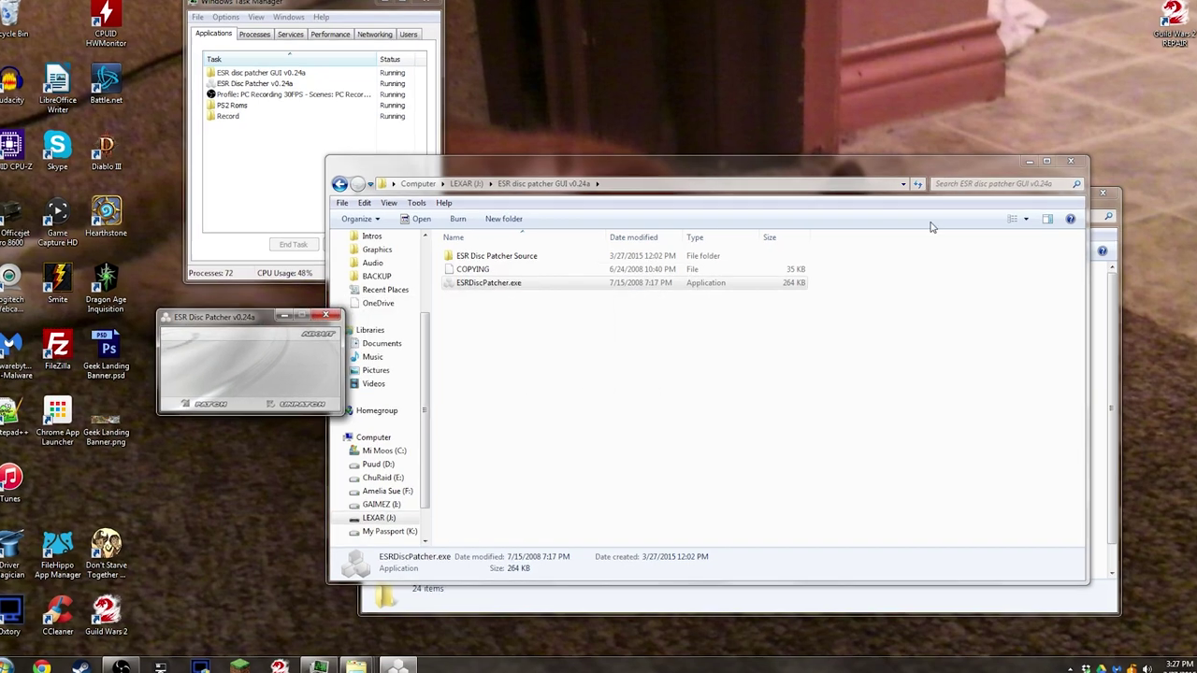
click(1059, 164)
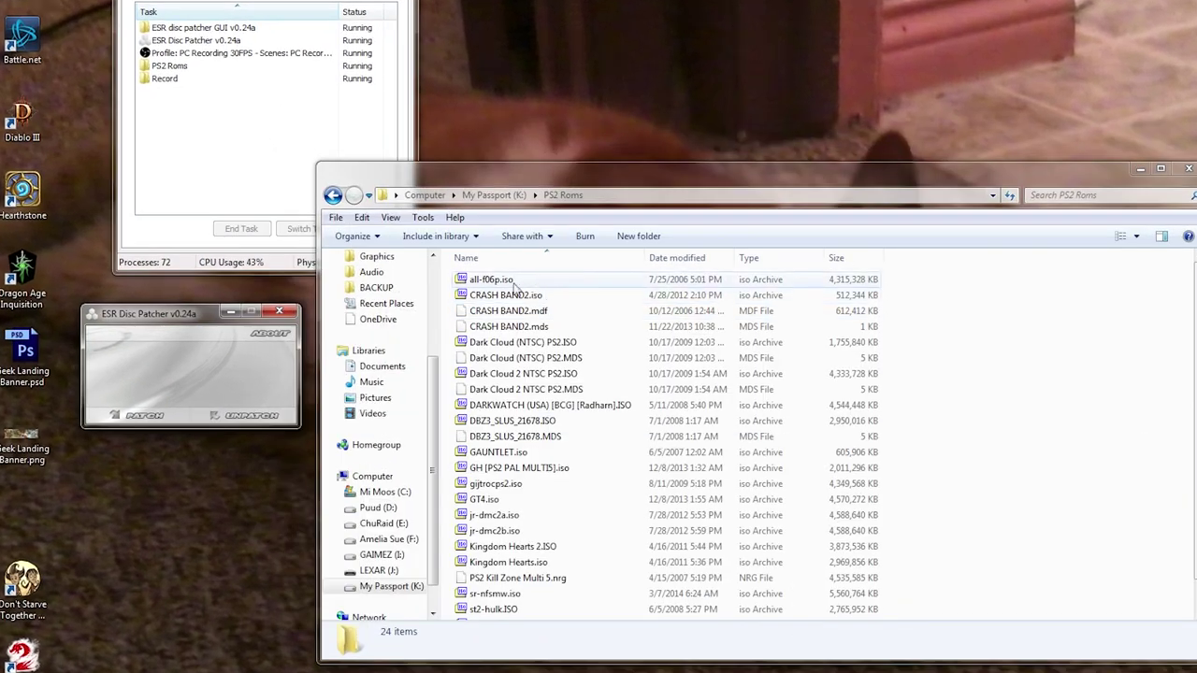
click(512, 281)
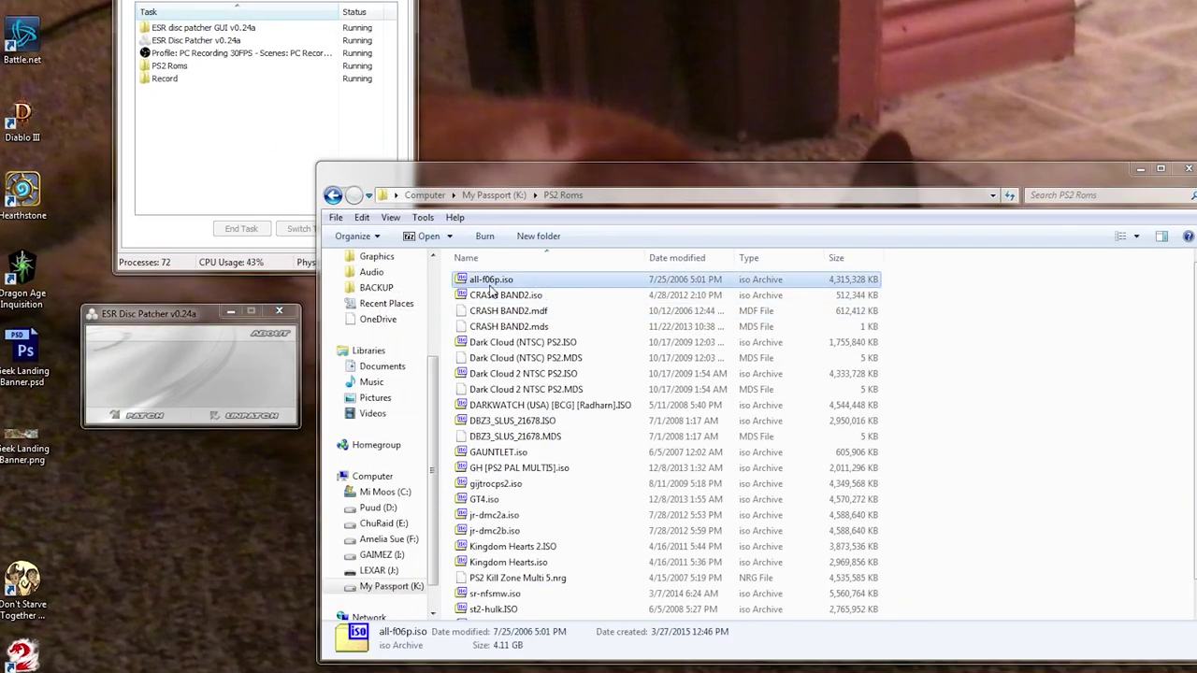
ctrl+click(505, 297)
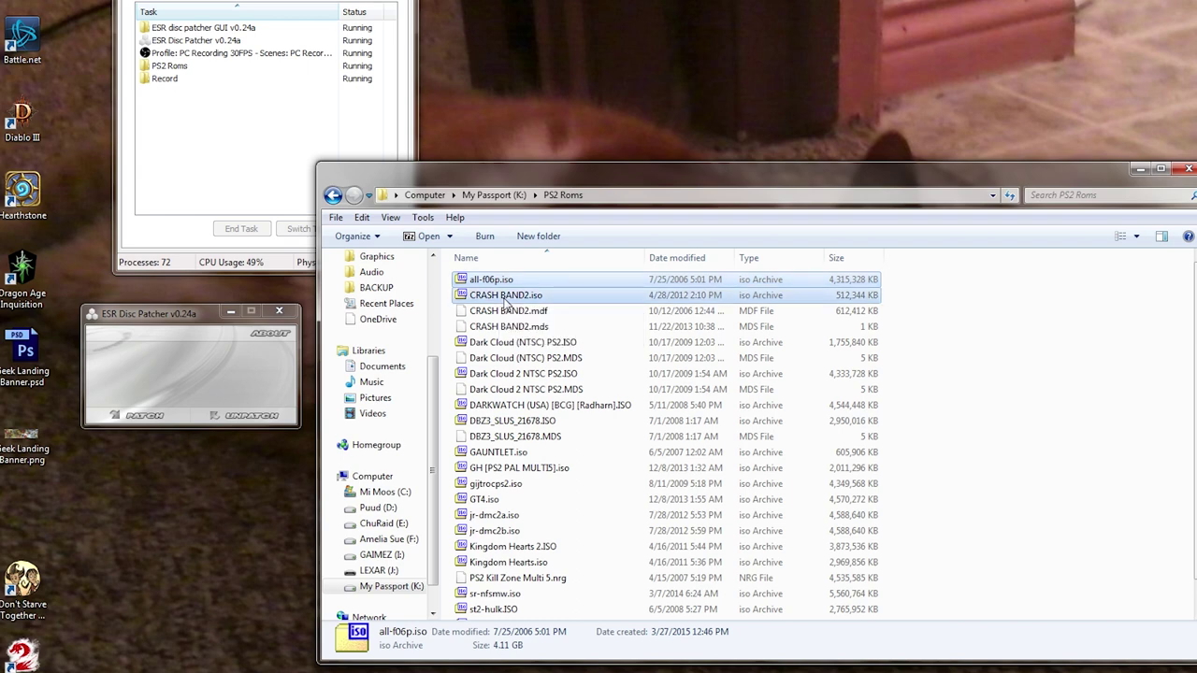
drag(505, 296, 475, 282)
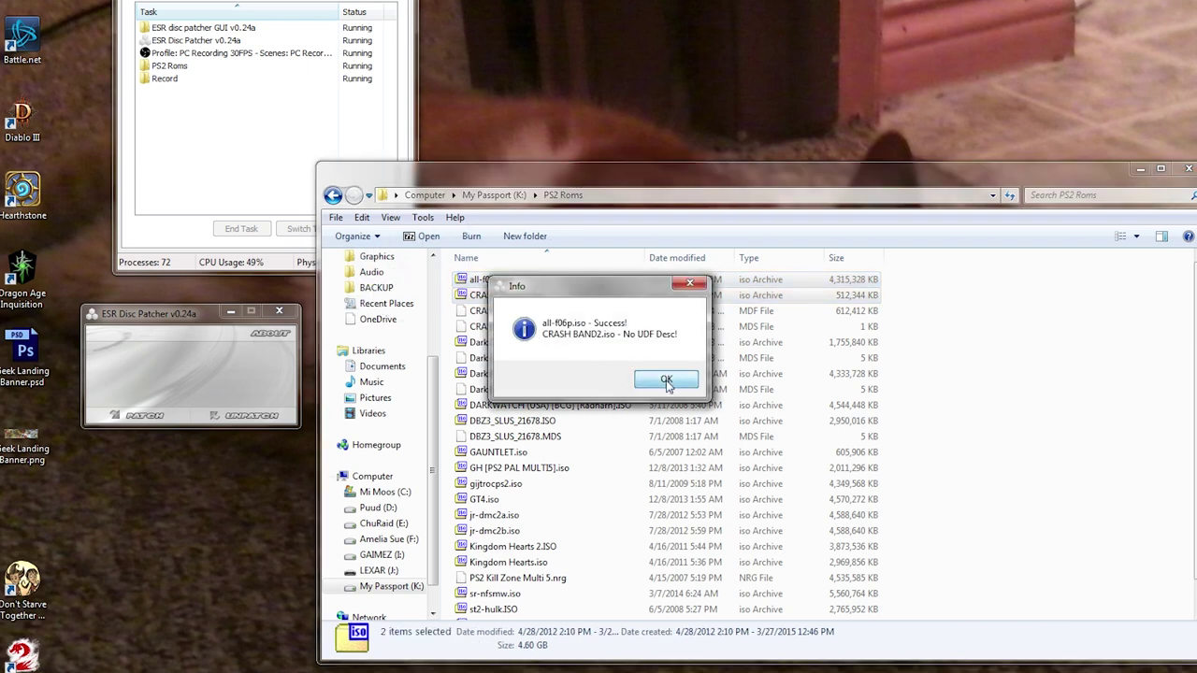
click(665, 382)
Step: Patch Dark Cloud (NTSC) PS2.ISO, Dark Cloud 2 NTSC PS2.ISO and the DARKWATCH ISO
click(497, 344)
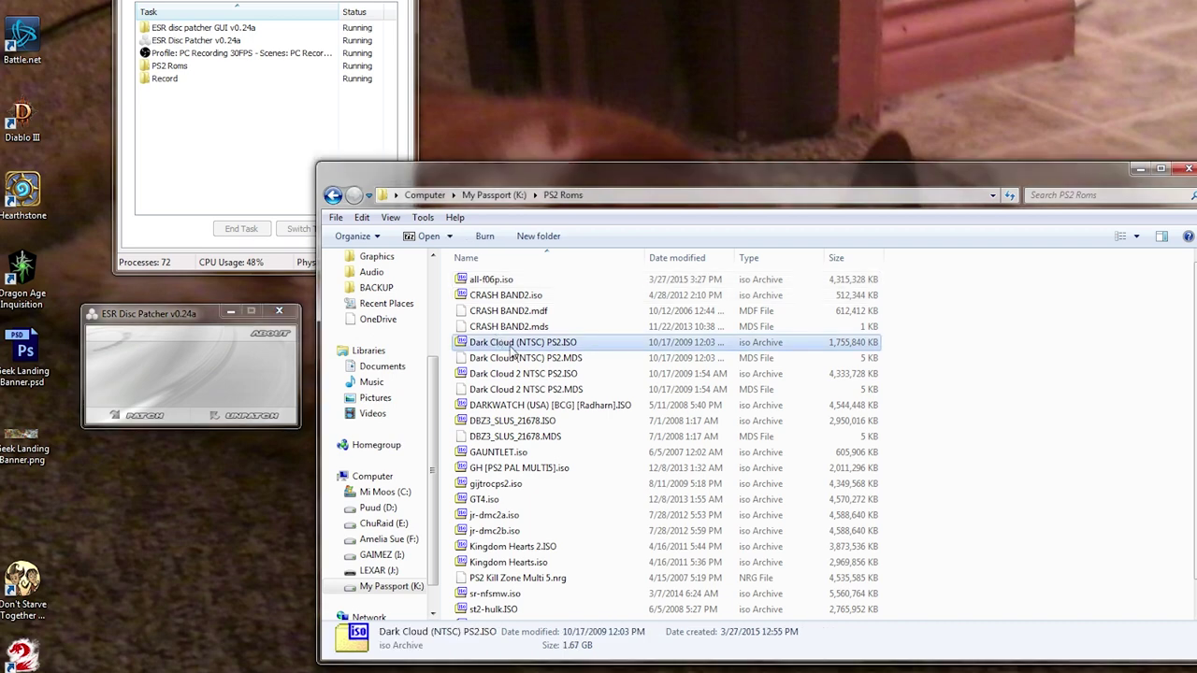
ctrl+click(523, 373)
ctrl+click(542, 405)
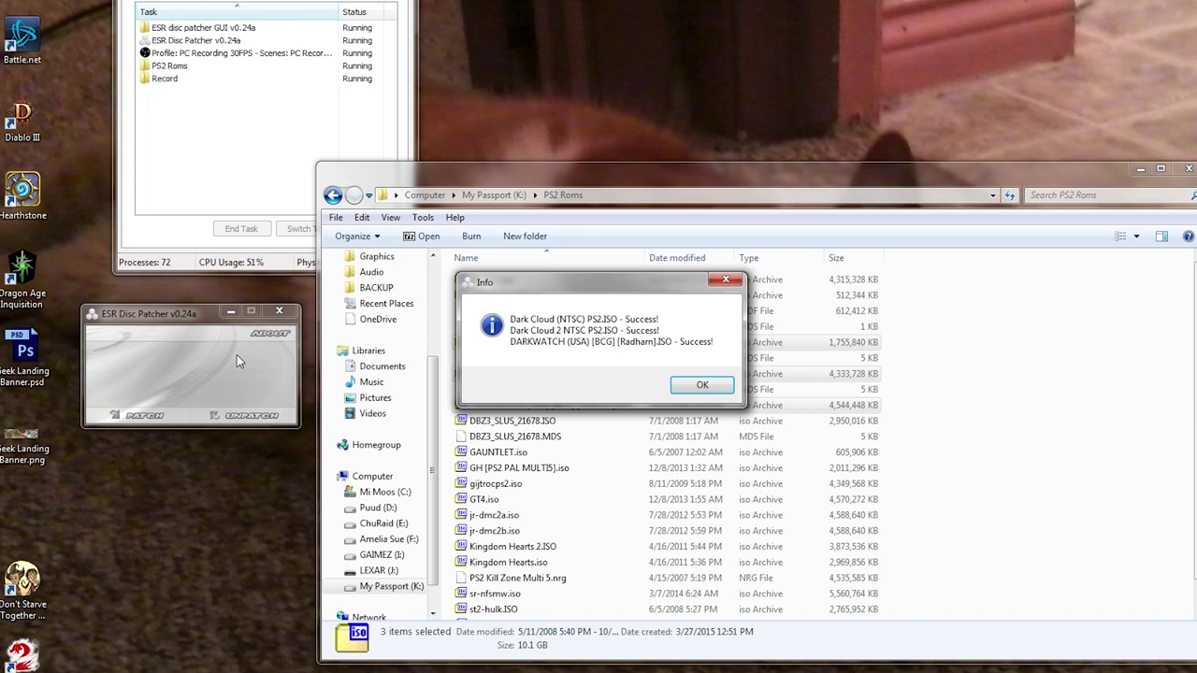
click(694, 392)
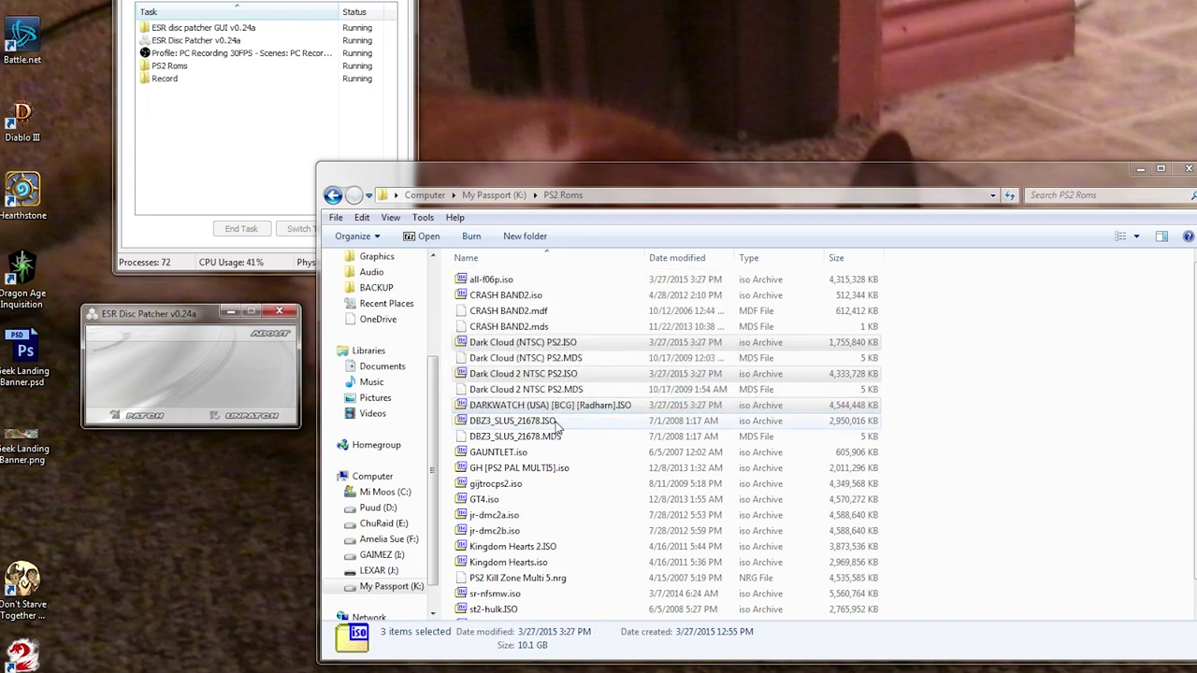
Step: Patch the nine ISOs from DBZ3_SLUS_21678.ISO through Kingdom Hearts.iso, including GAUNTLET.iso
click(514, 423)
ctrl+click(505, 452)
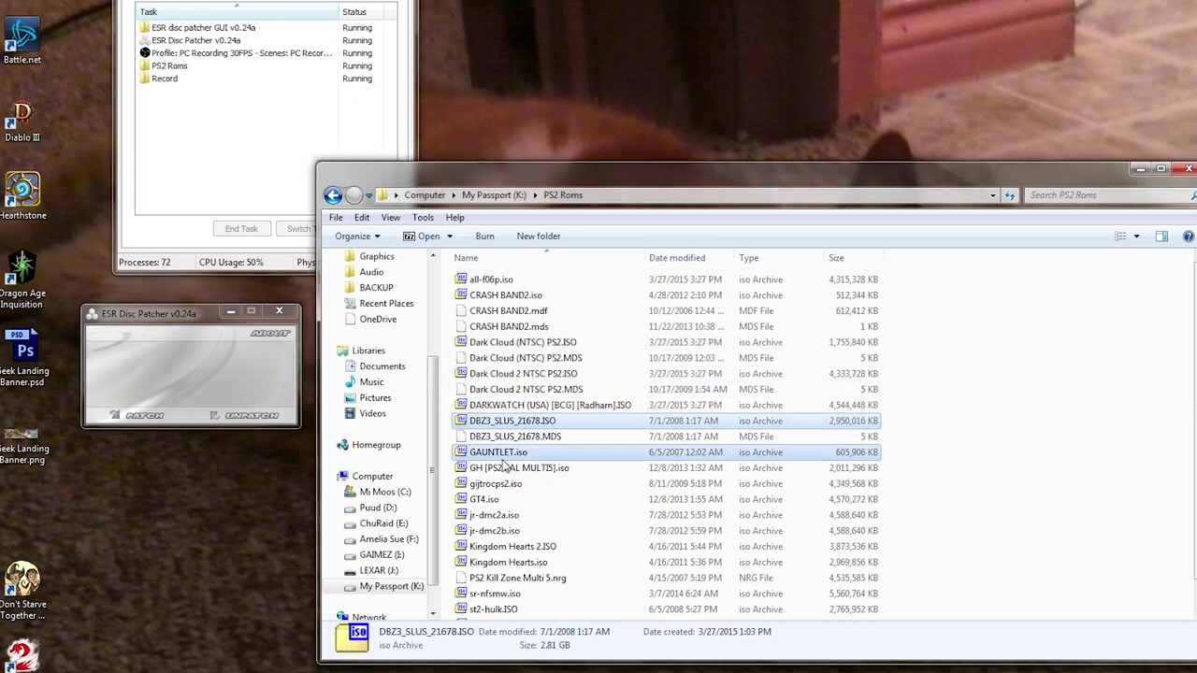
ctrl+shift+click(509, 562)
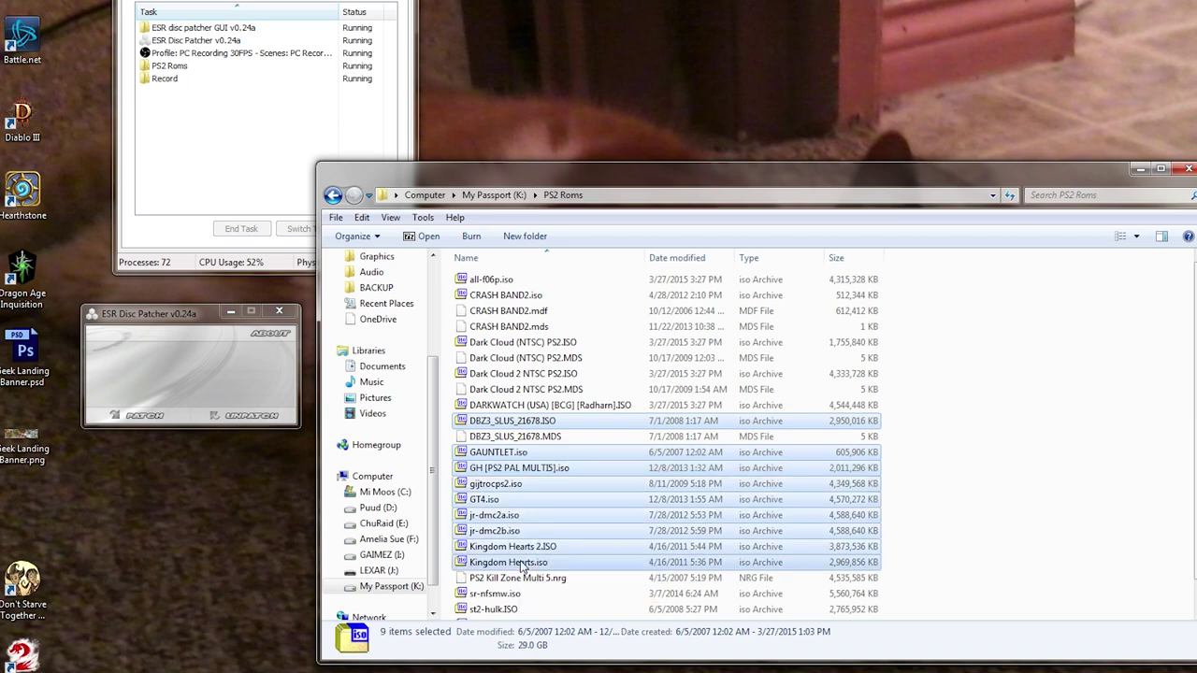
drag(509, 562, 221, 366)
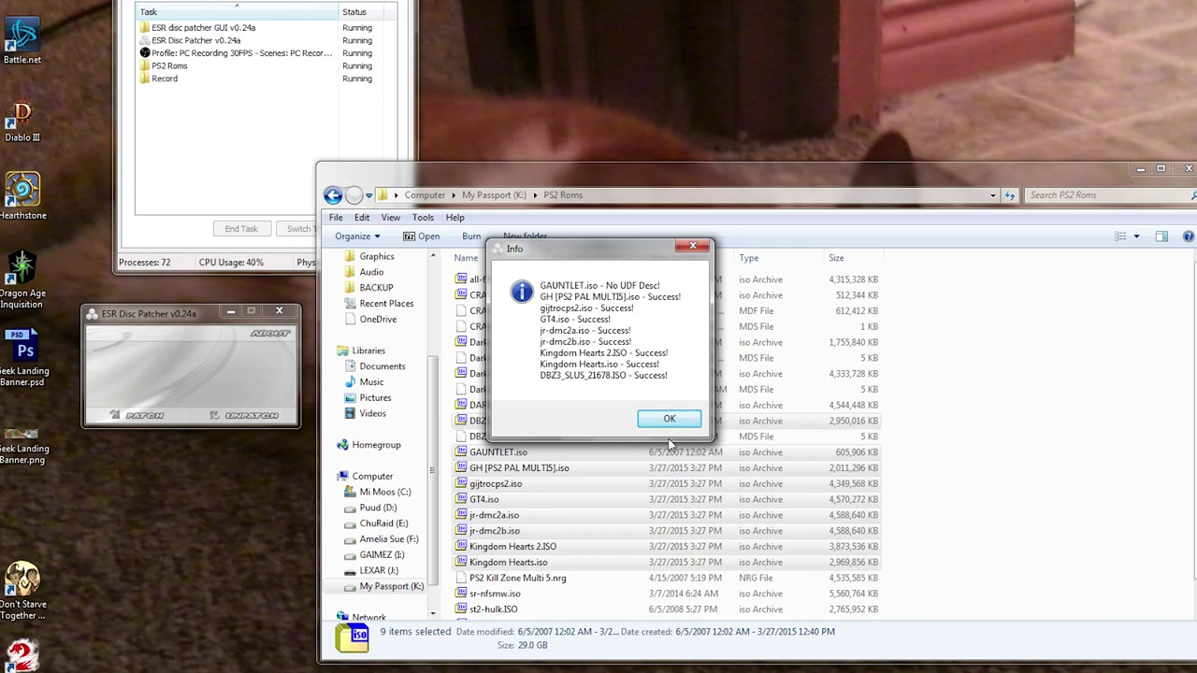
click(669, 418)
Step: Create a 'nope' folder and move CRASH BAND2.iso, .mdf, .mds and GAUNTLET.iso into it
click(524, 235)
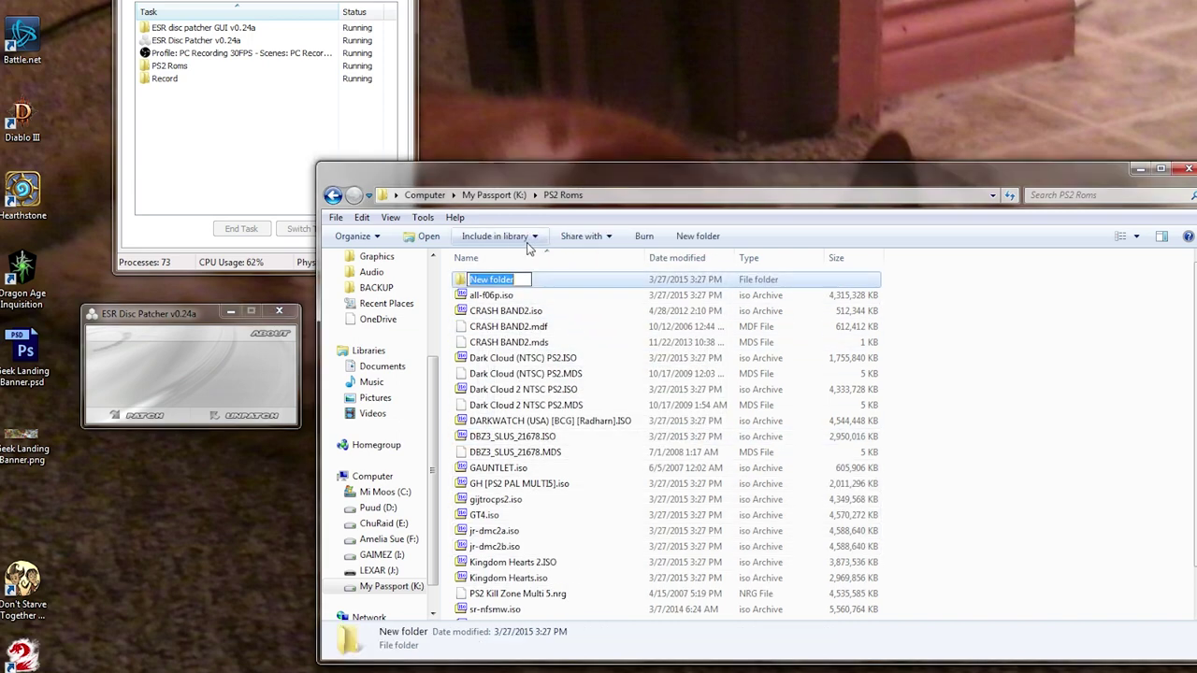
text(nope)
key(Return)
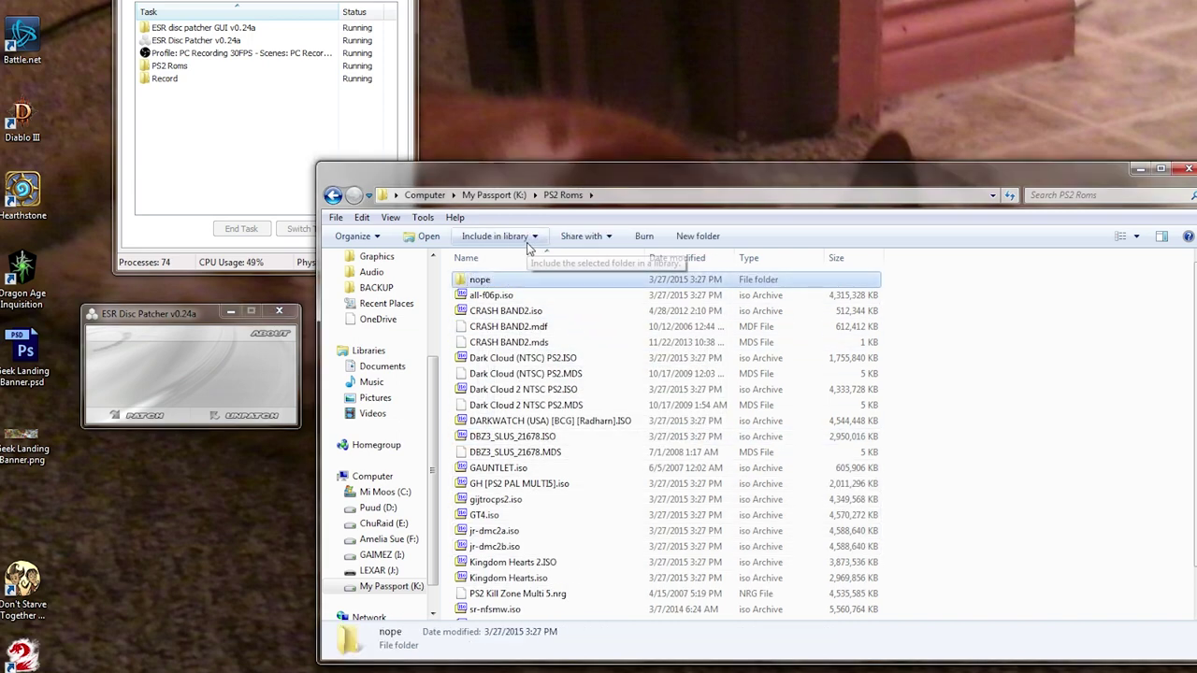
click(533, 294)
click(527, 310)
shift+click(526, 329)
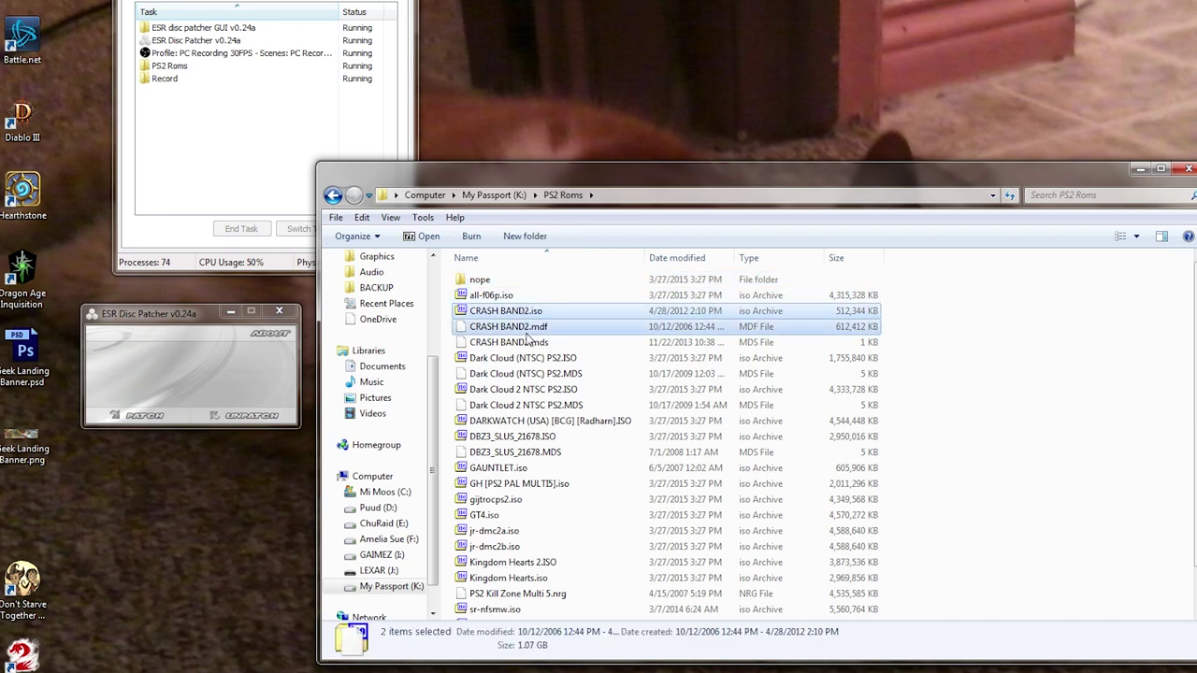
ctrl+click(529, 342)
ctrl+click(500, 468)
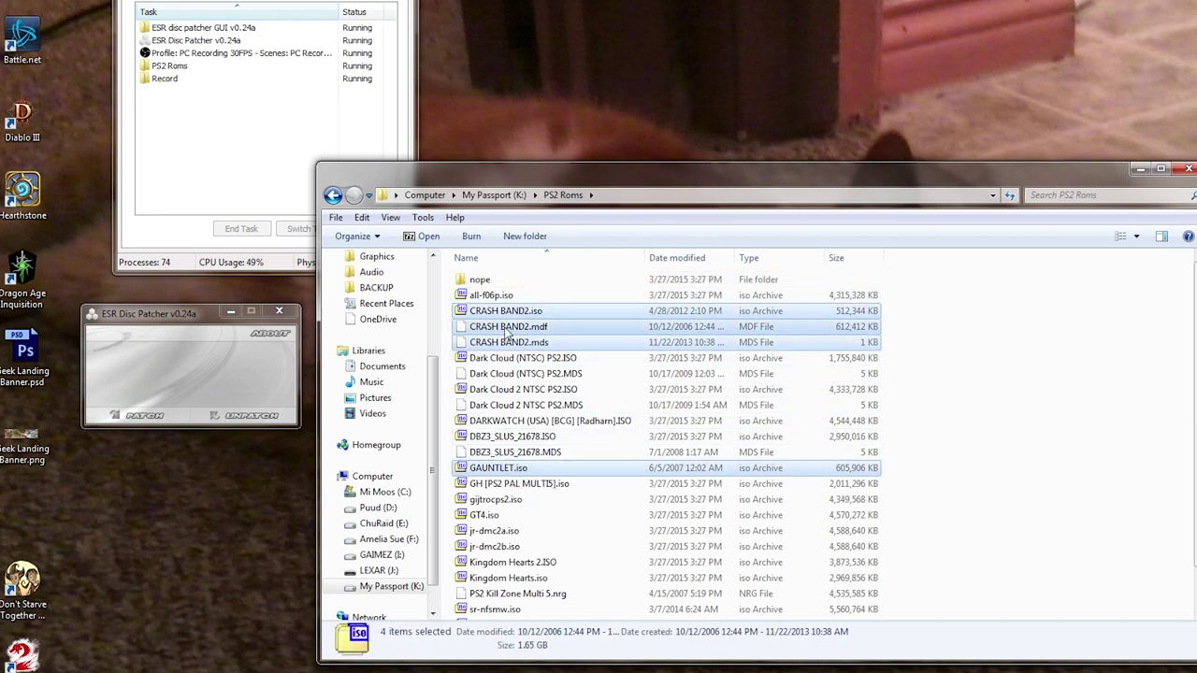
drag(508, 331, 471, 280)
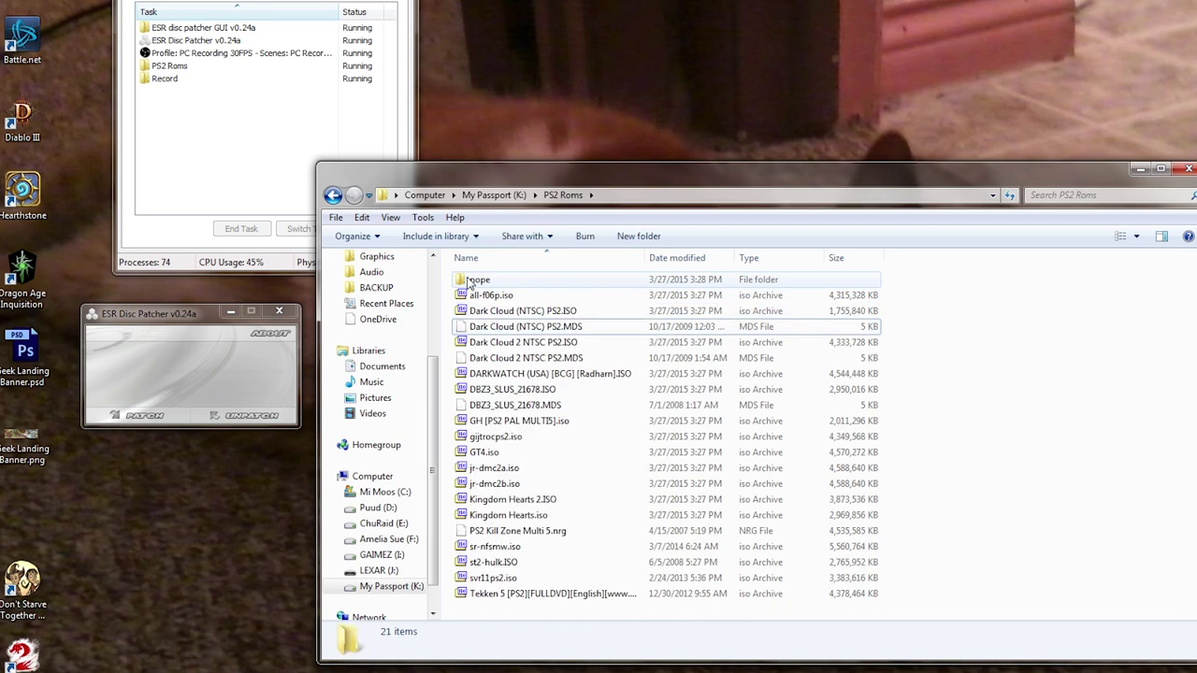
Step: Send the ISOs from all-f06p.iso to Tekken 5, minus MDS files, to the patcher without unpatching
click(494, 297)
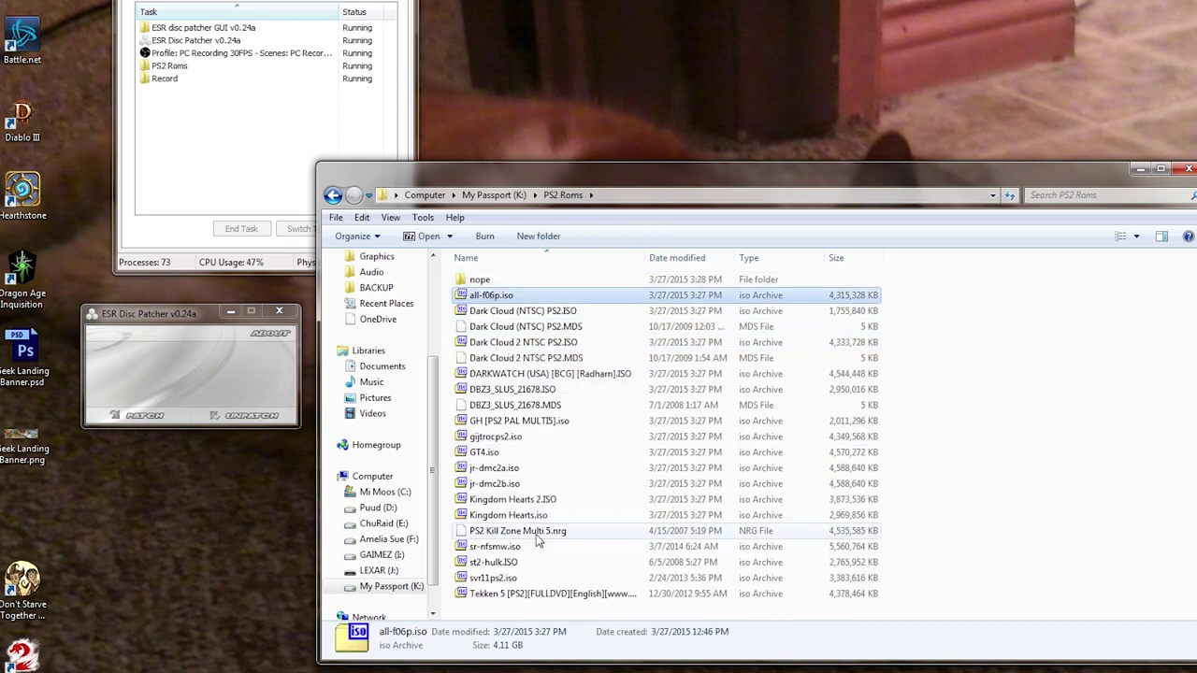
shift+click(551, 594)
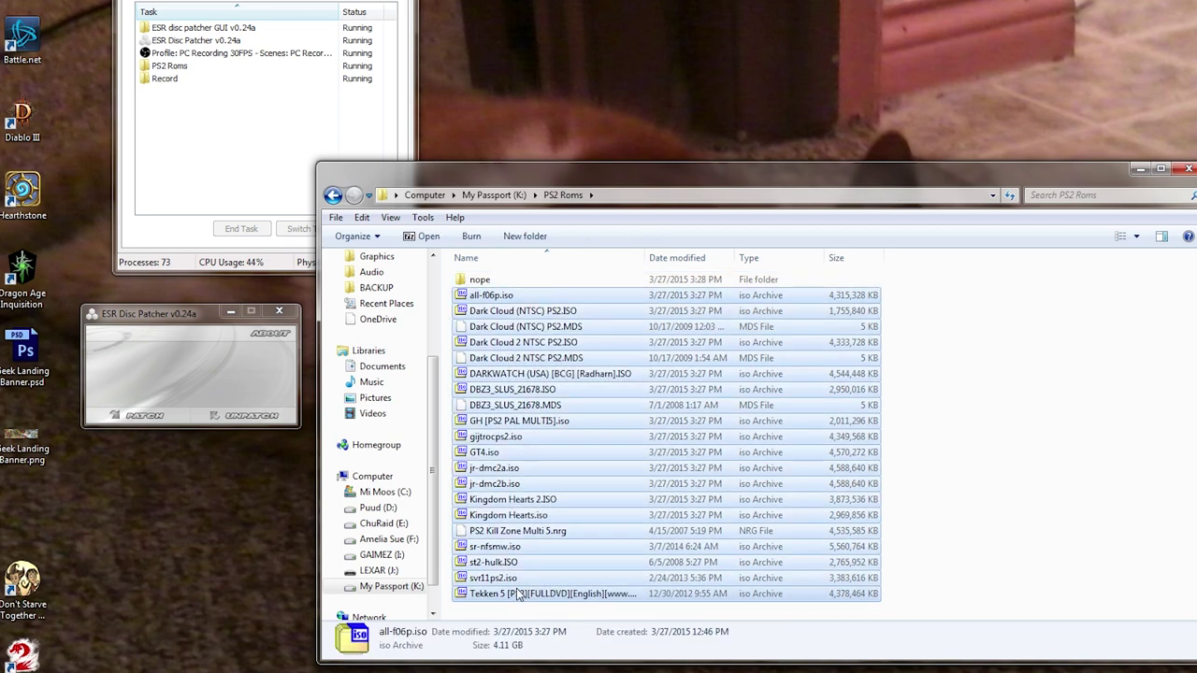
ctrl+click(570, 327)
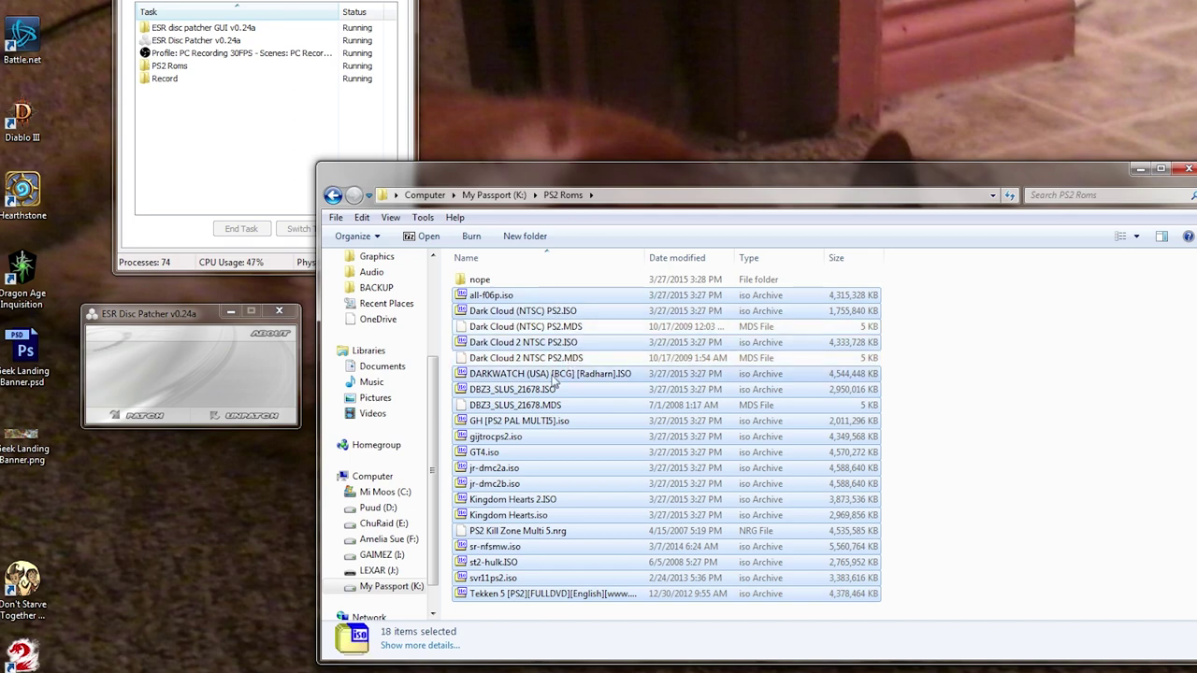
ctrl+click(553, 409)
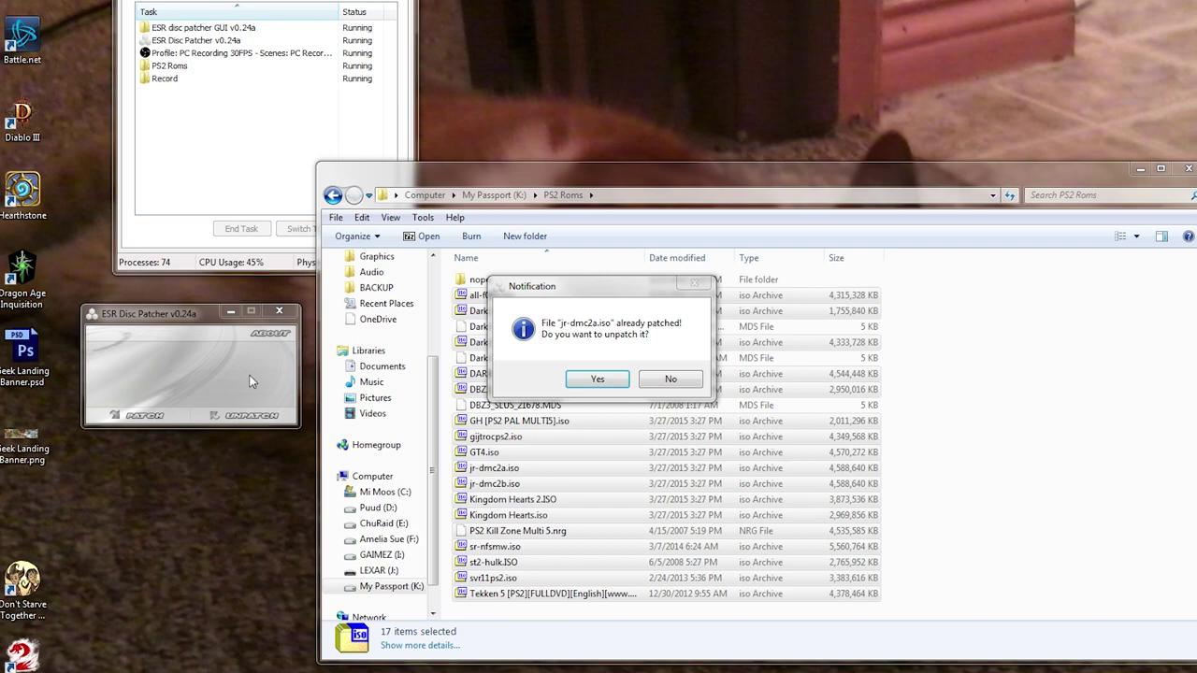
click(662, 377)
drag(413, 199, 617, 227)
Step: Launch WinHIIP, load Drive 7 (PS2) with its 6 installed images, and choose to add image files
double_click(372, 88)
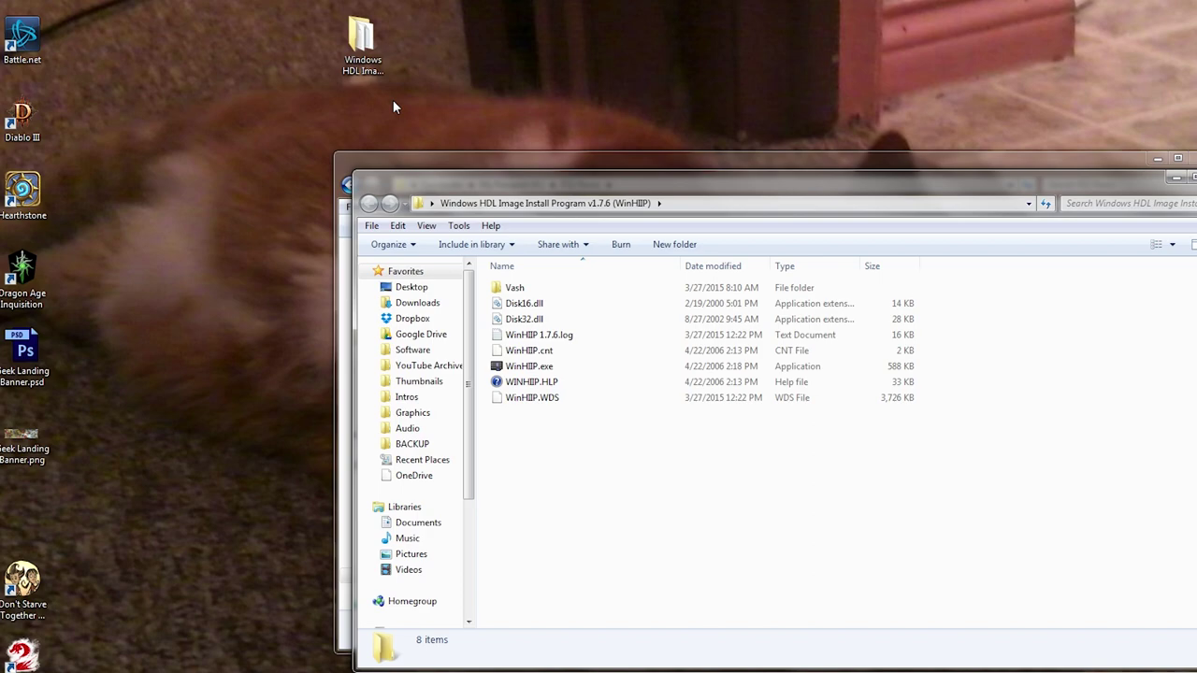
double_click(527, 367)
click(599, 454)
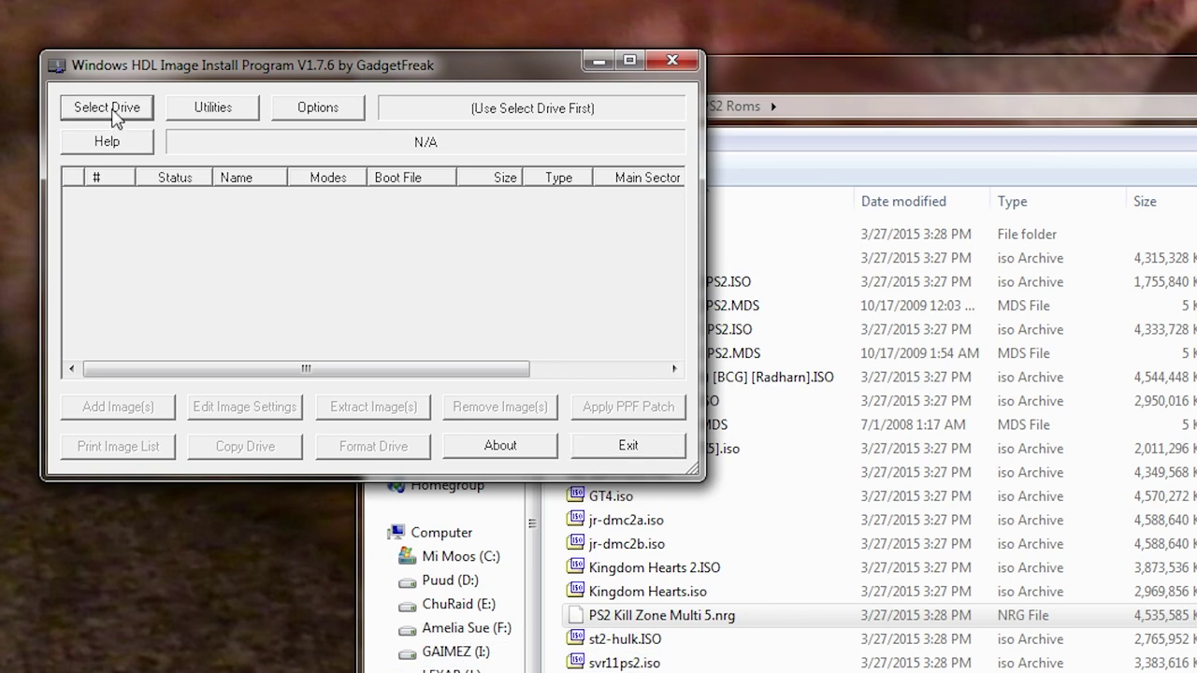
click(113, 112)
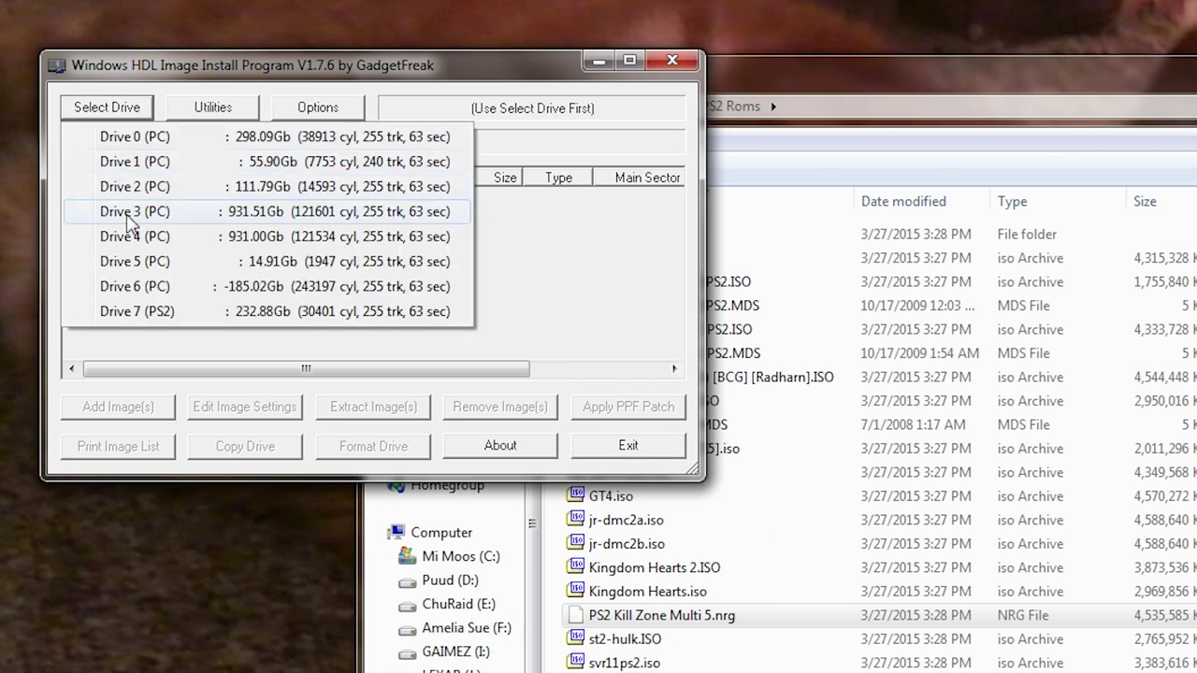
click(153, 312)
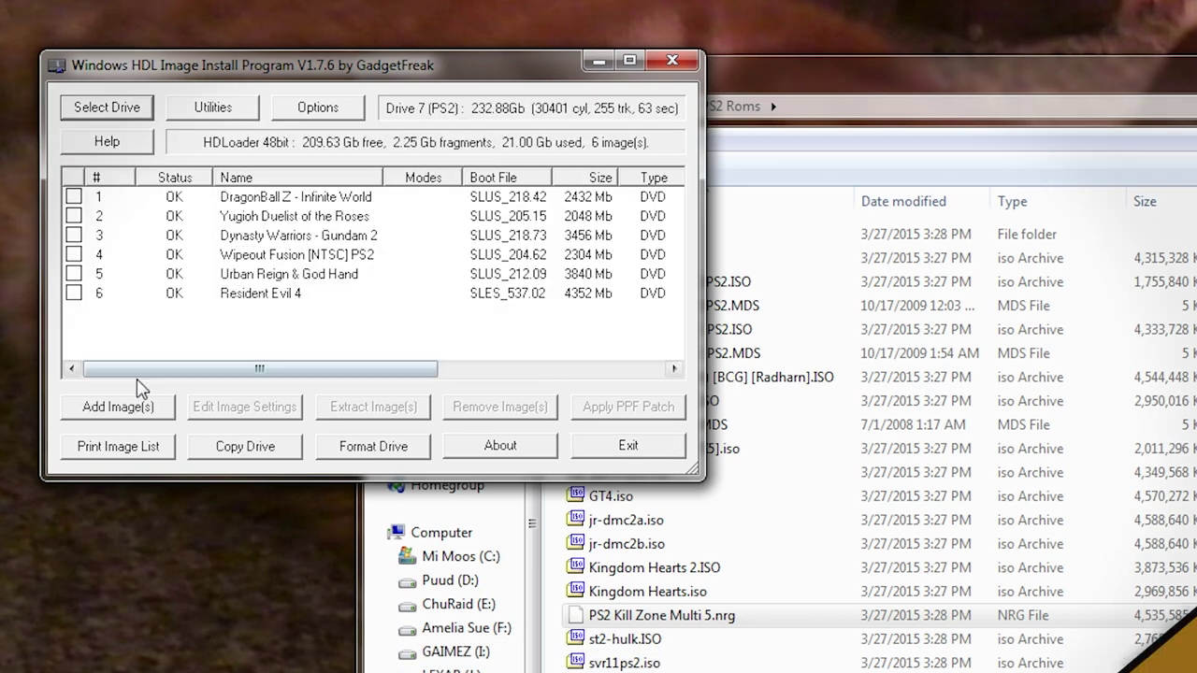
click(136, 407)
click(136, 436)
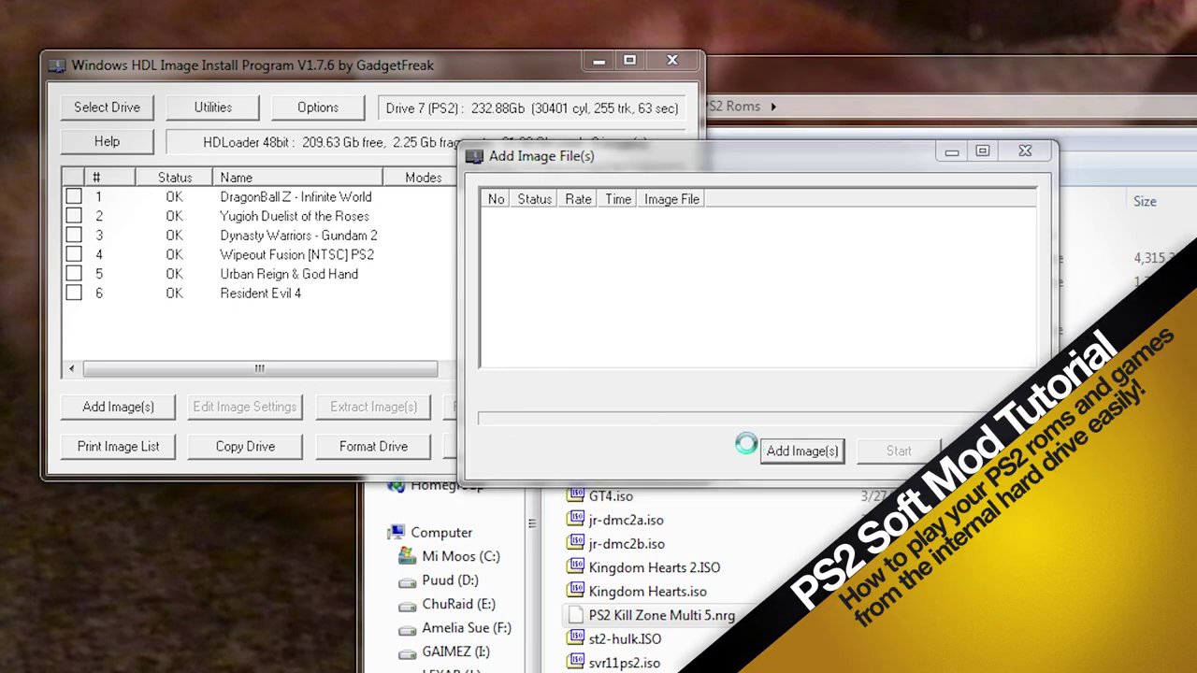
Step: Select the ISO images from all-f06p.iso through Tekken 5 in My Passport (K:)\PS2 Roms
scroll(363, 459, down, 1)
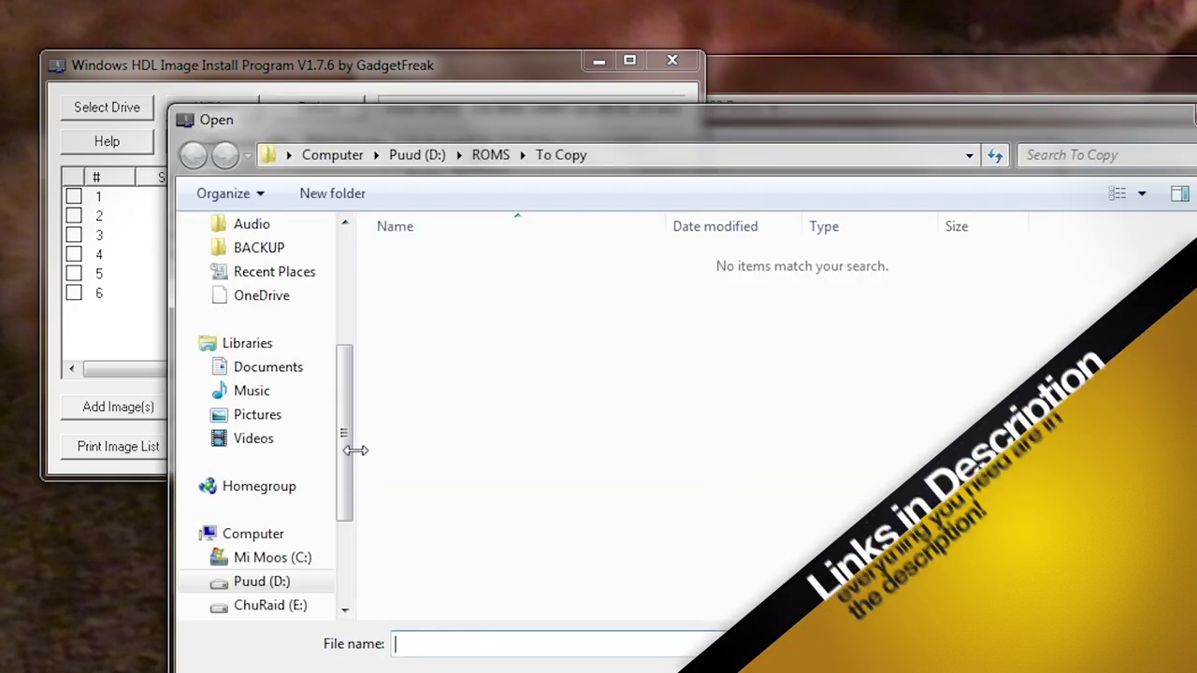
drag(348, 459, 345, 537)
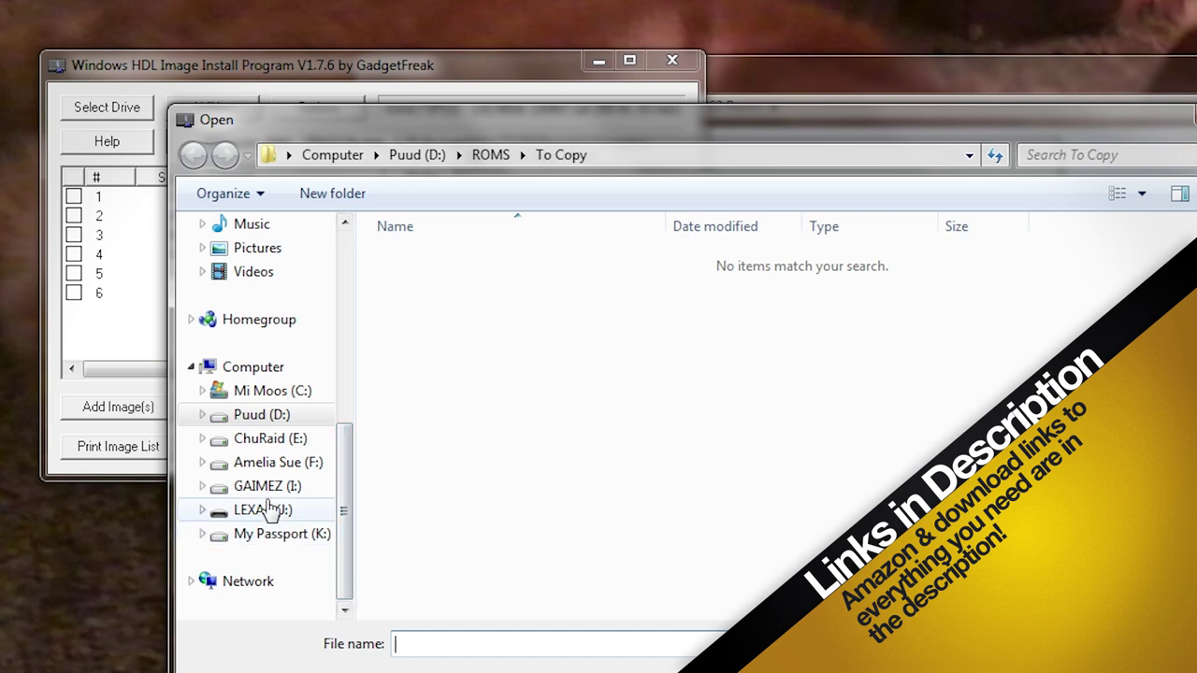
click(278, 539)
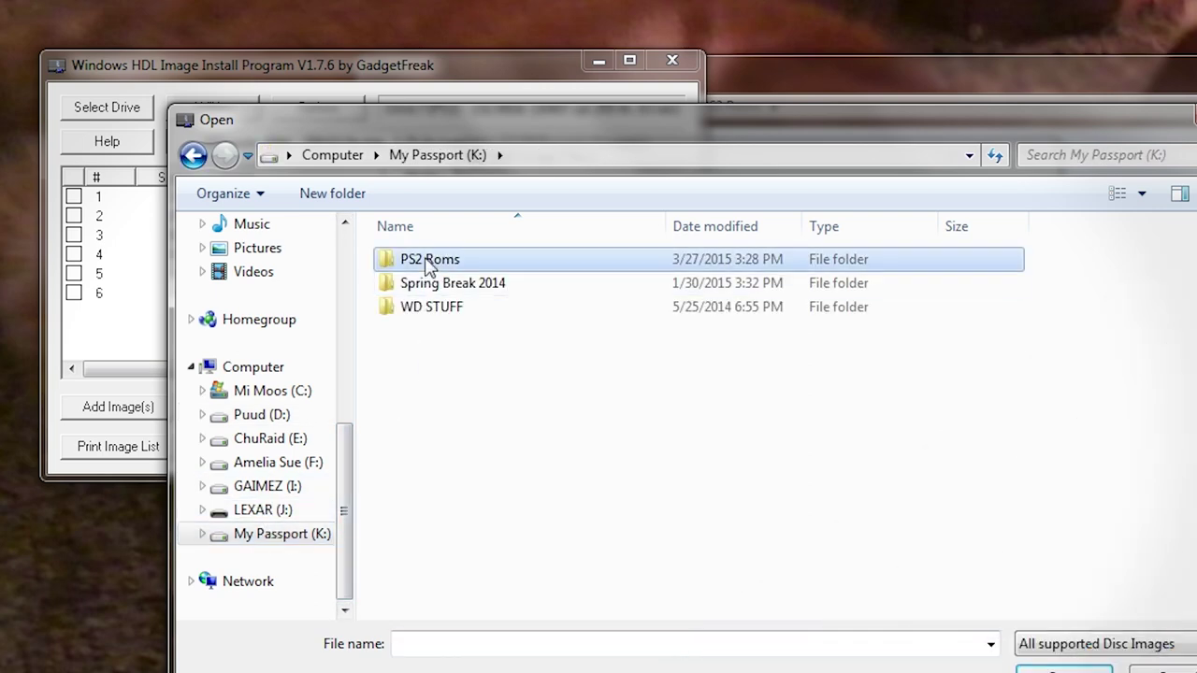
double_click(398, 260)
click(435, 290)
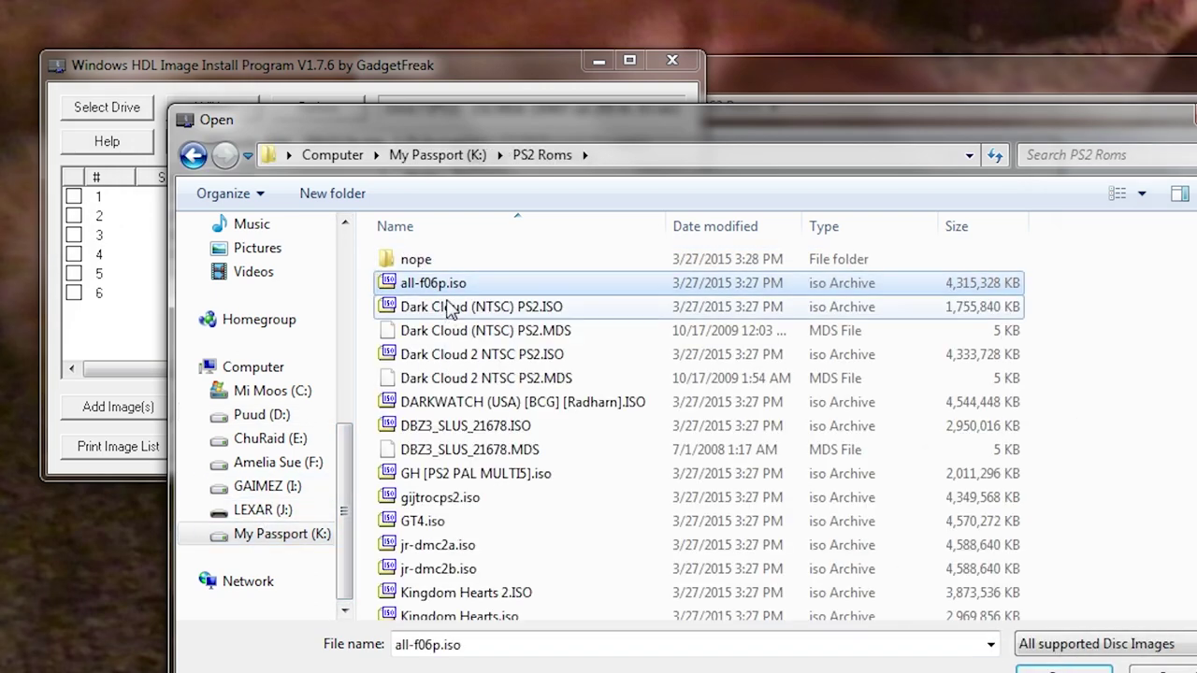
ctrl+click(447, 309)
ctrl+click(480, 361)
ctrl+click(488, 403)
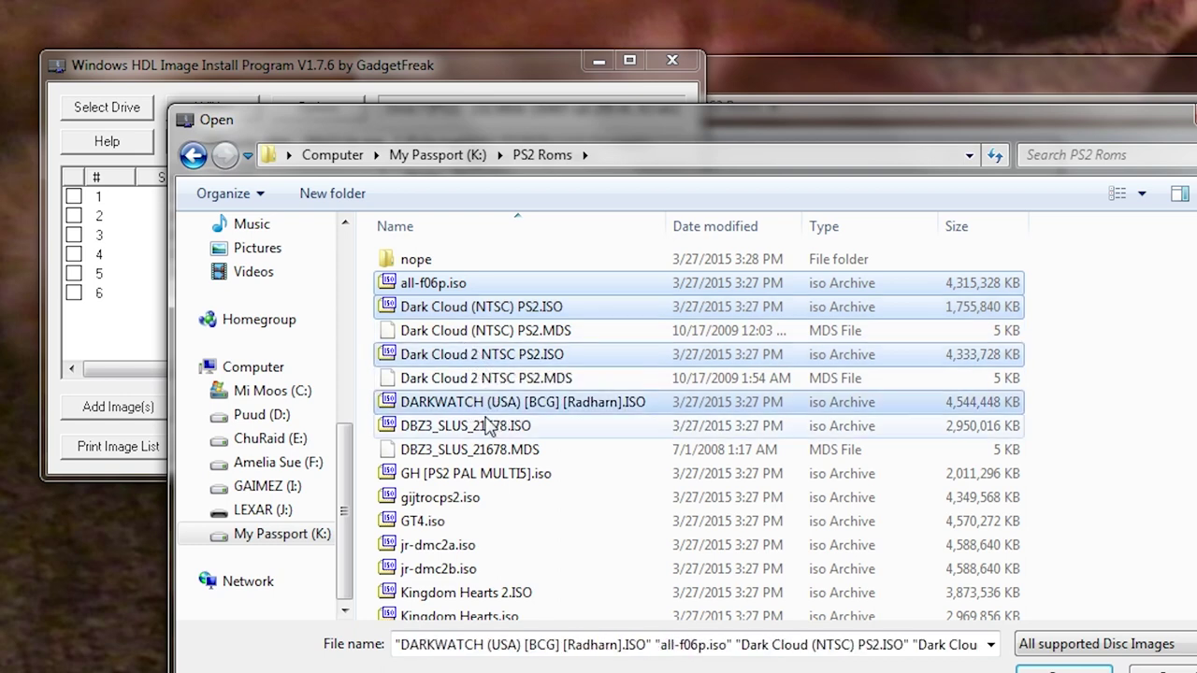
ctrl+click(486, 427)
ctrl+click(487, 475)
scroll(488, 477, down, 2)
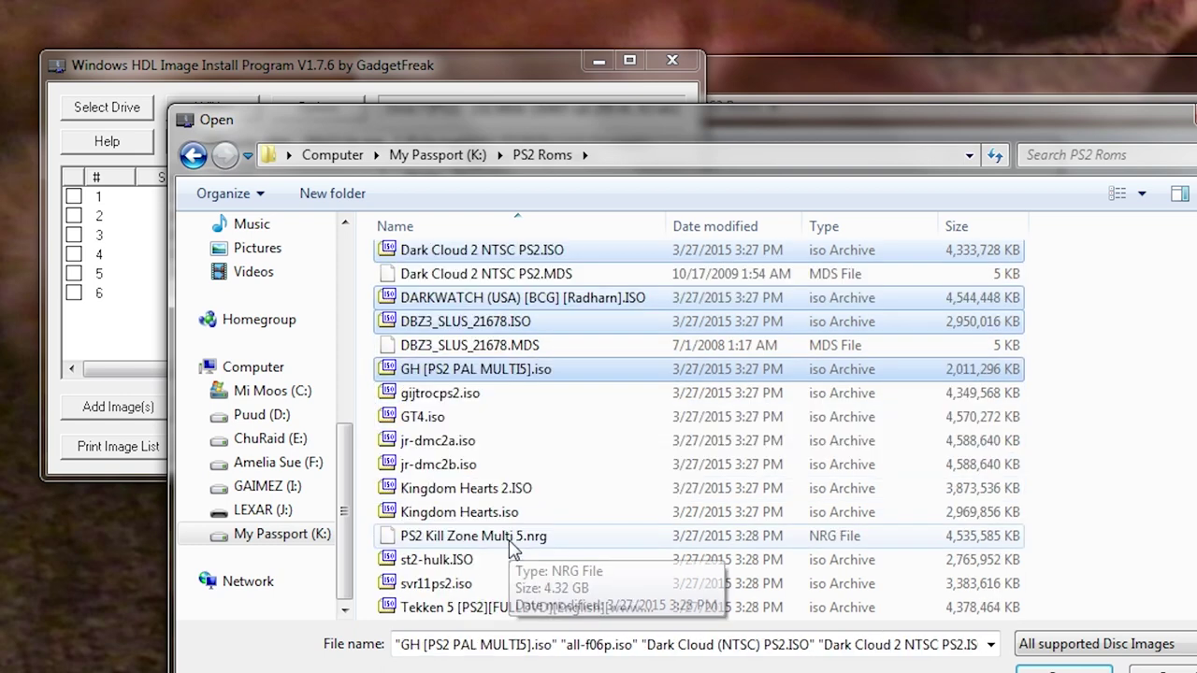
ctrl+shift+click(540, 607)
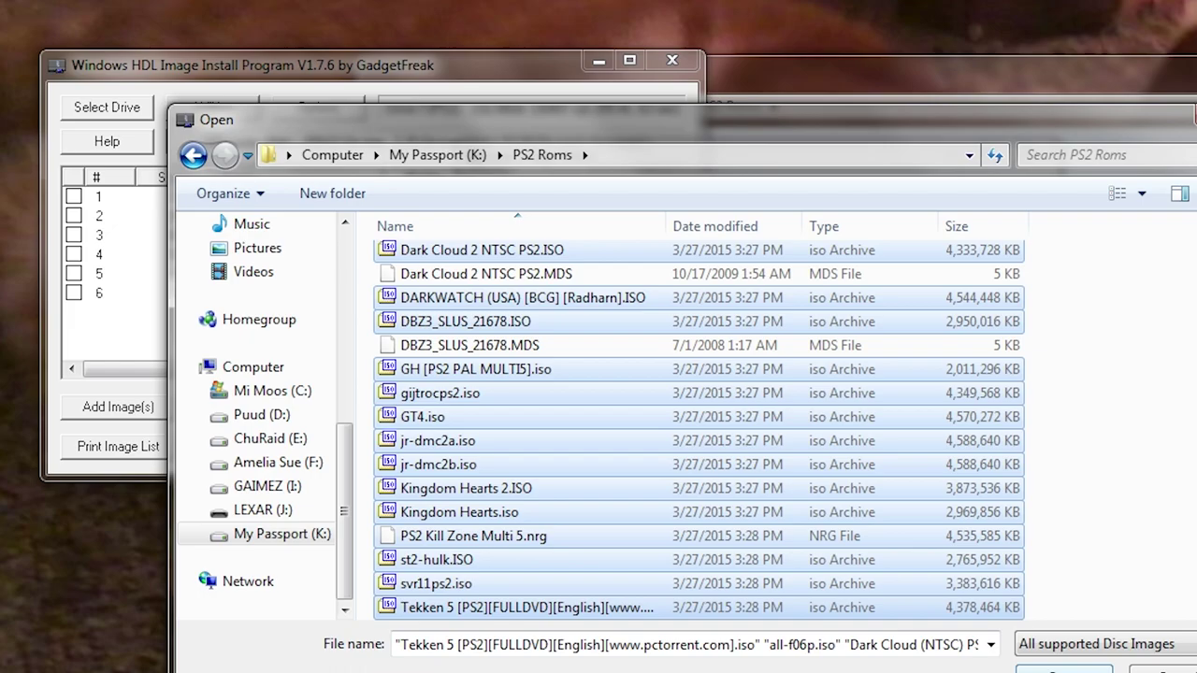
Step: Queue the 16 selected images and start installing them onto the PS2 drive
click(1063, 670)
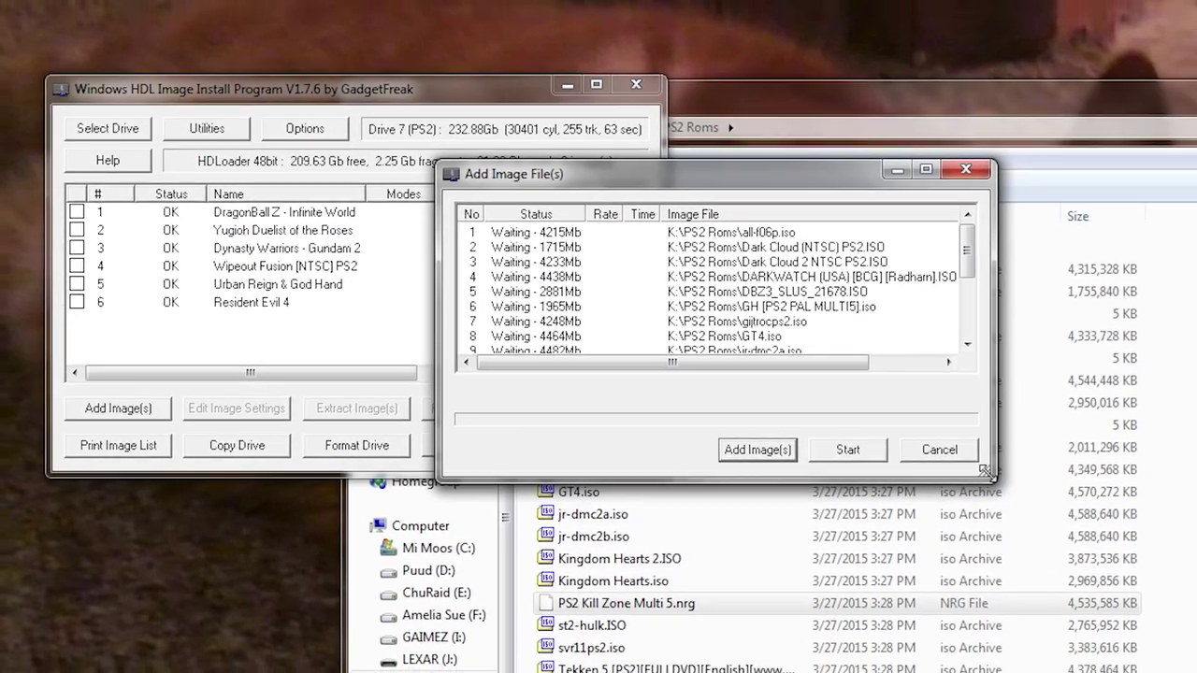
drag(984, 472, 1177, 650)
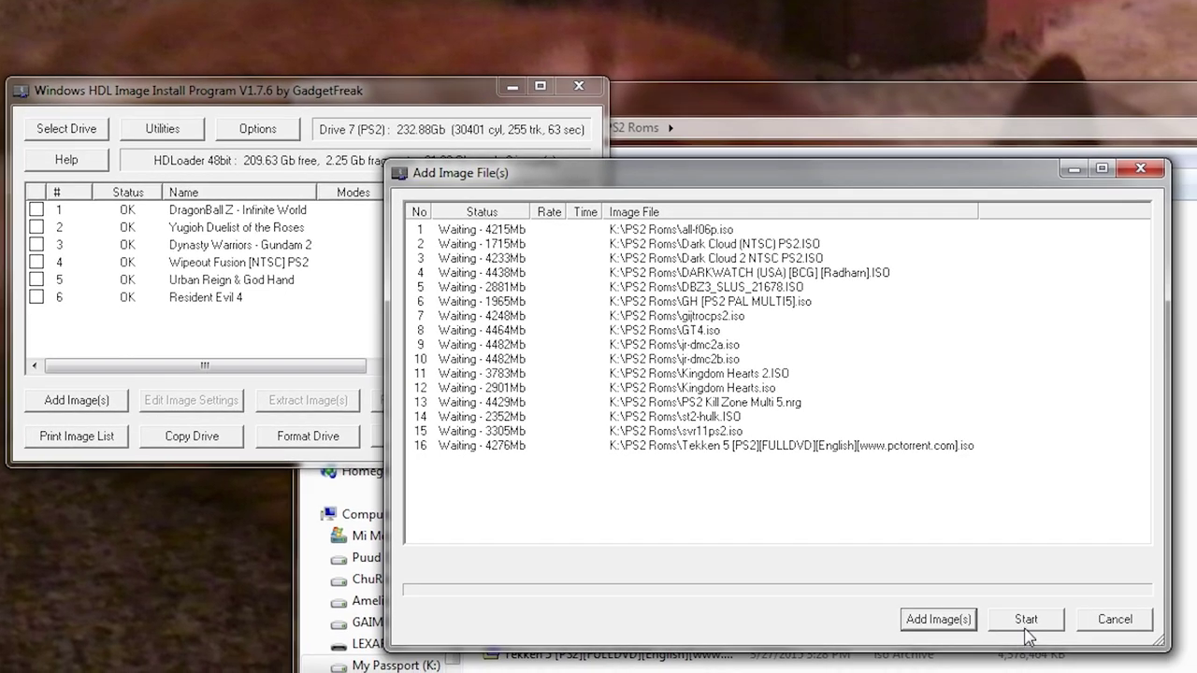
click(1024, 625)
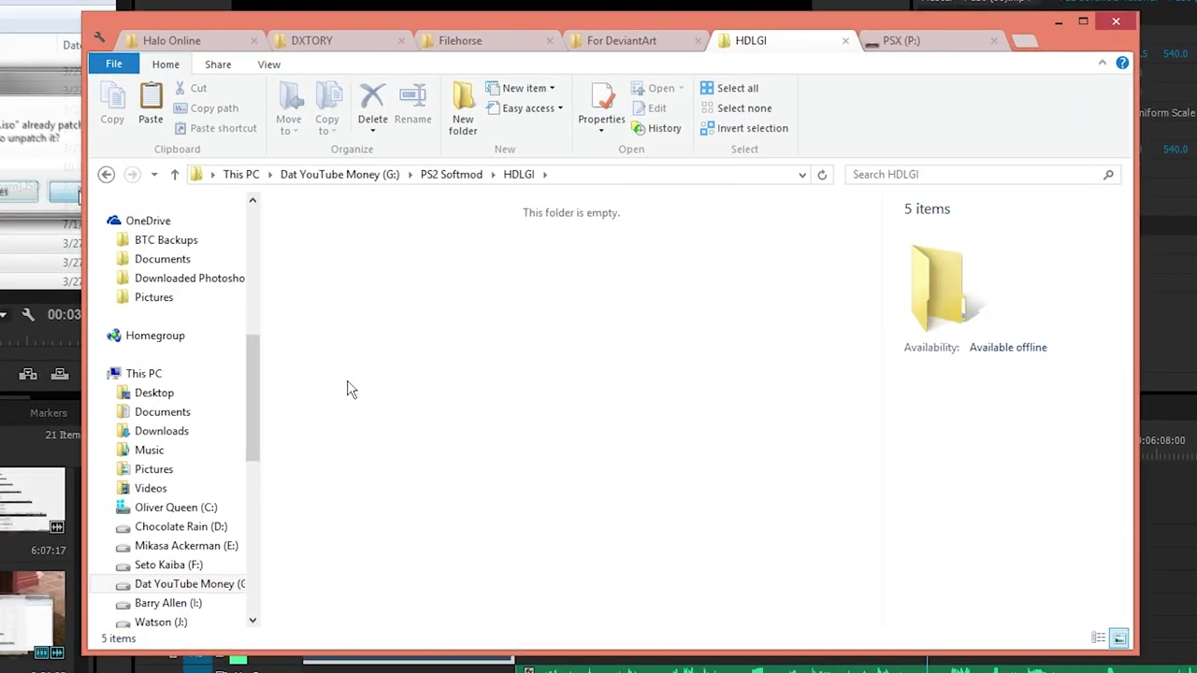
Step: Cut the HDLGI folder from PS2 Softmod and paste it into the PSX (P:) drive
right_click(484, 271)
click(520, 656)
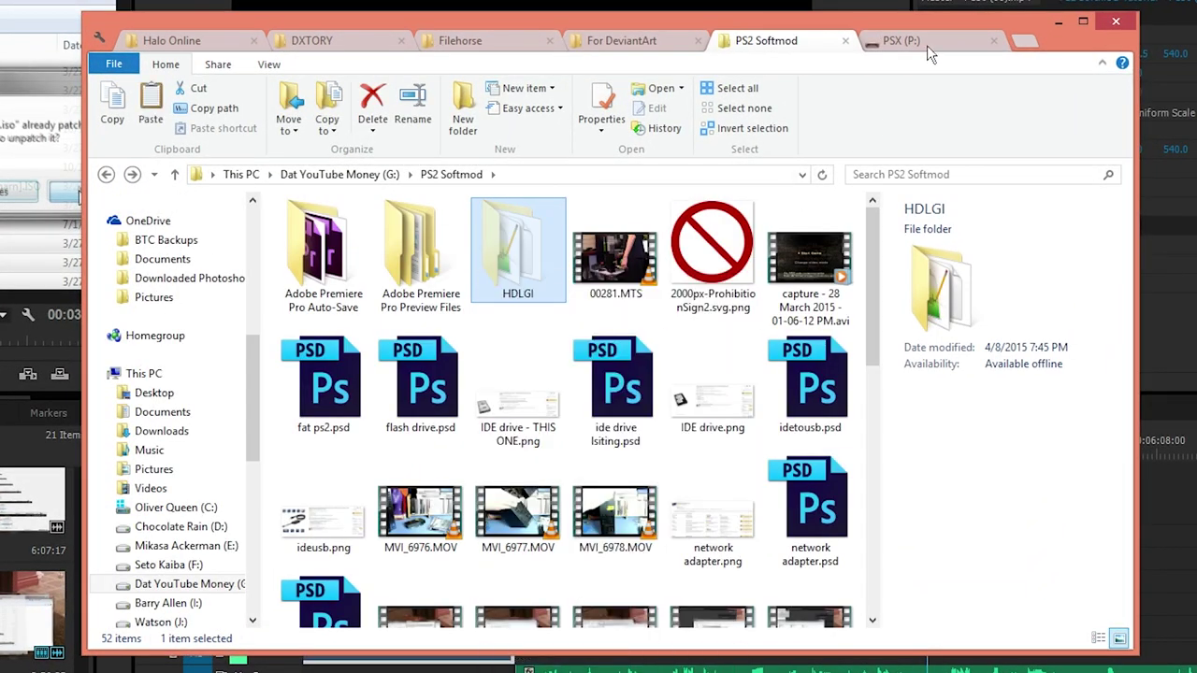
click(927, 45)
right_click(539, 428)
click(620, 555)
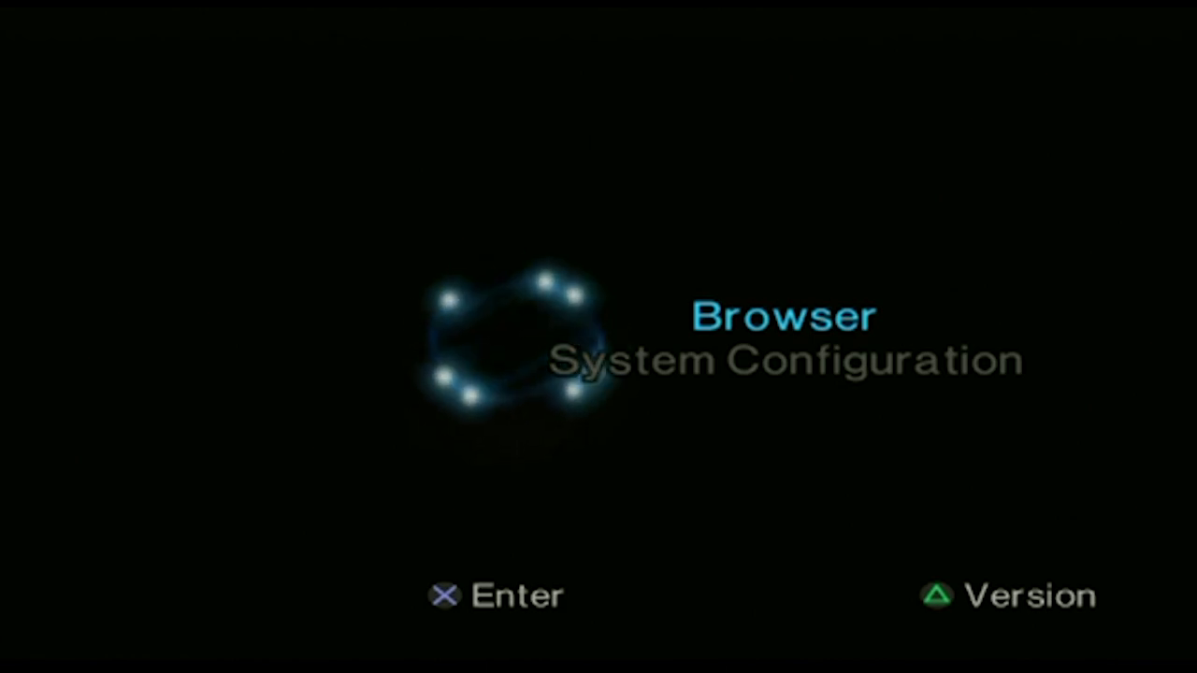
Step: View the console's Version information, browse up to the Browser entry, and go back
key(i)
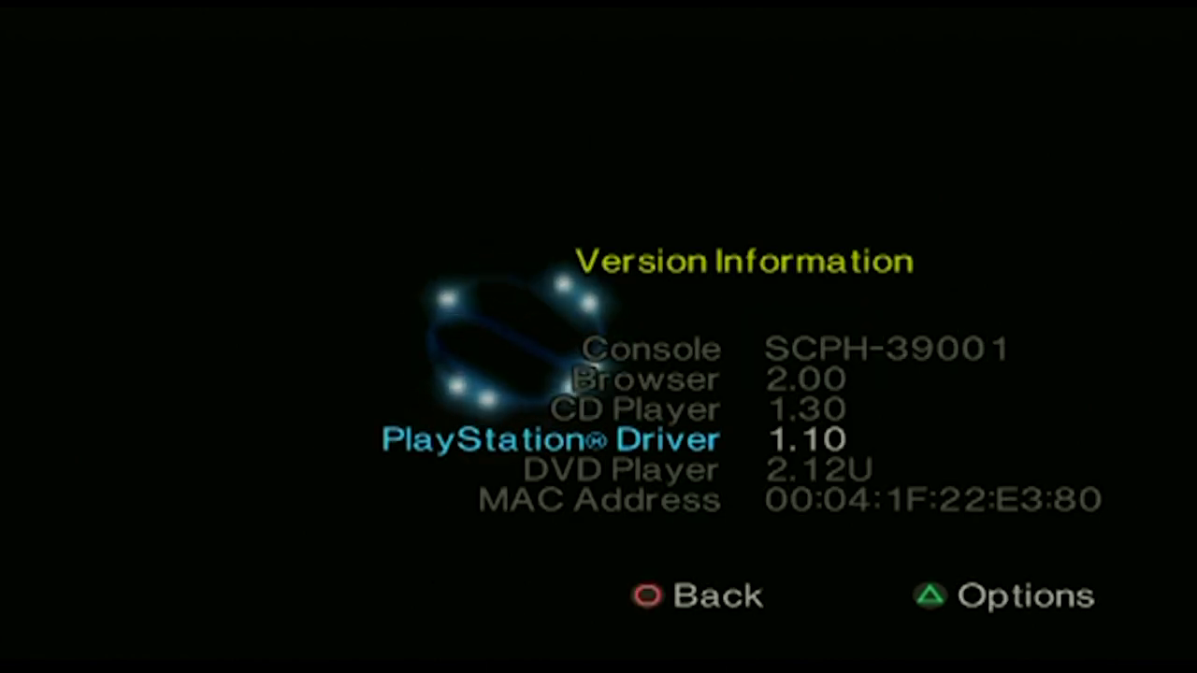
key(Up)
key(Up)
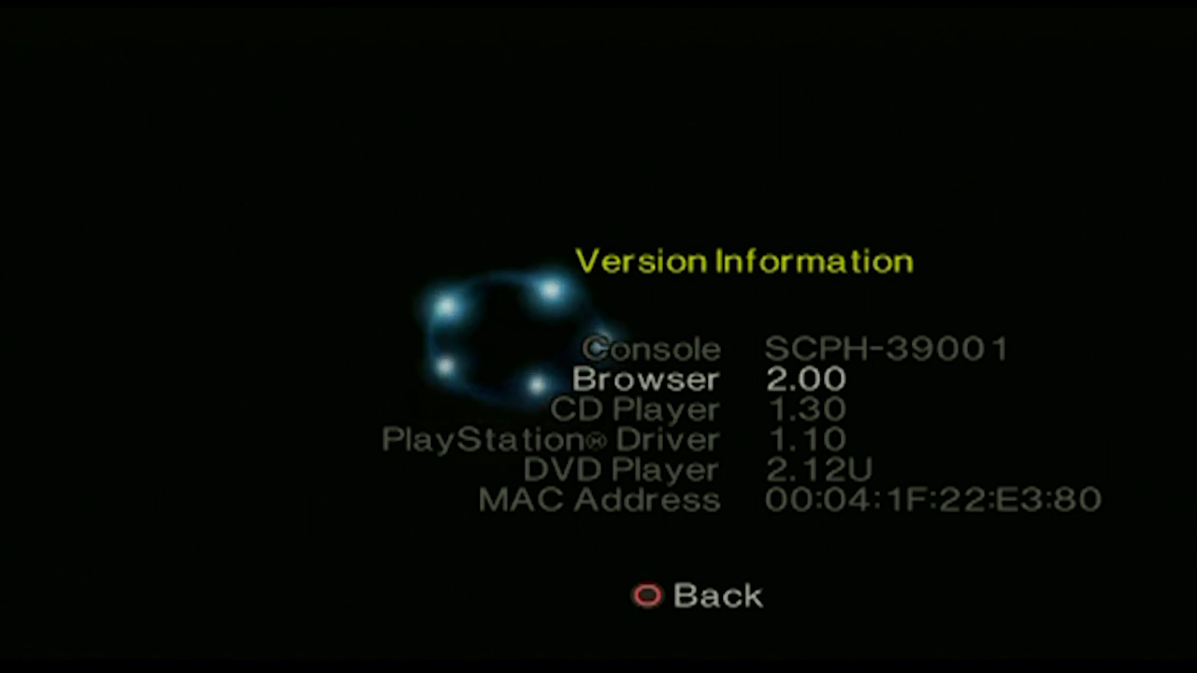
key(l)
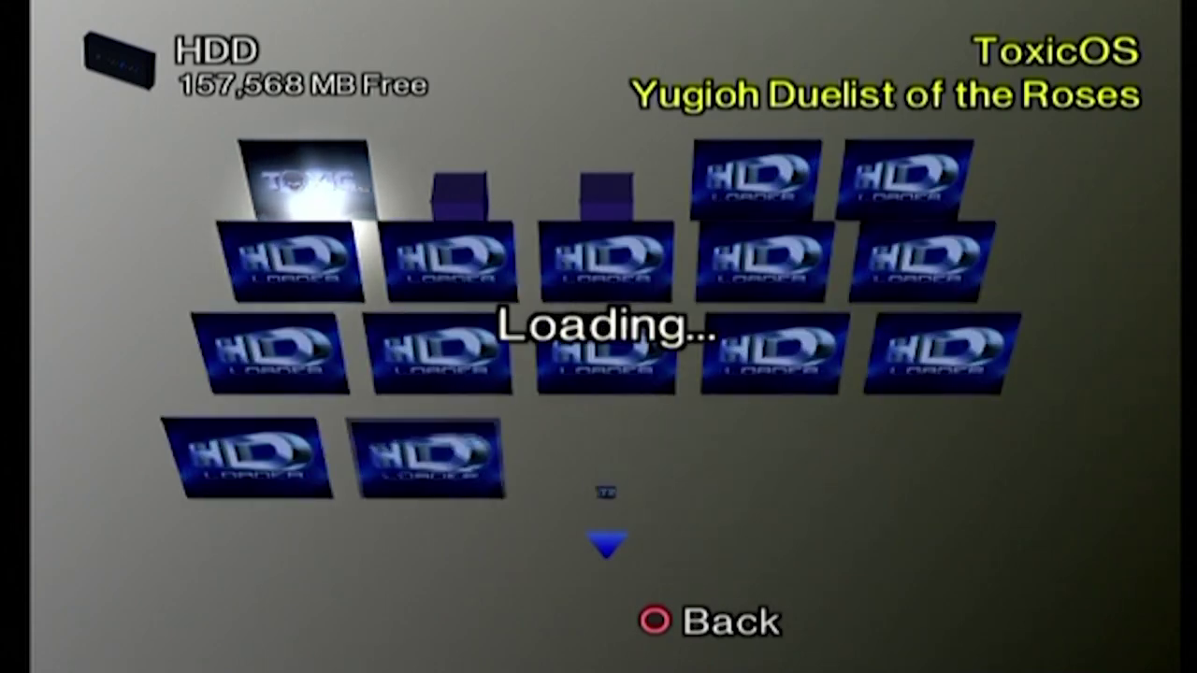
Step: Browse the hard drive's HD Loader game tiles, past Dynasty Warriors, Dark Cloud 2, DARKWATCH and GT4
key(Down)
key(Down)
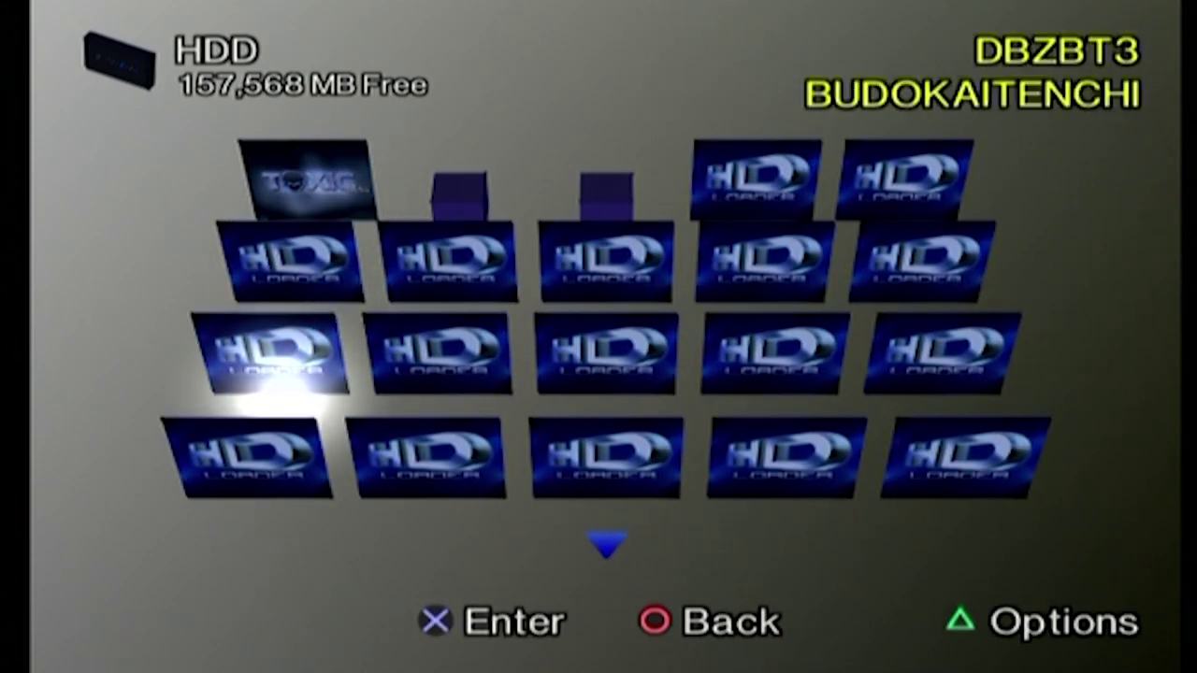
key(Up)
key(Right)
key(Right)
key(Up)
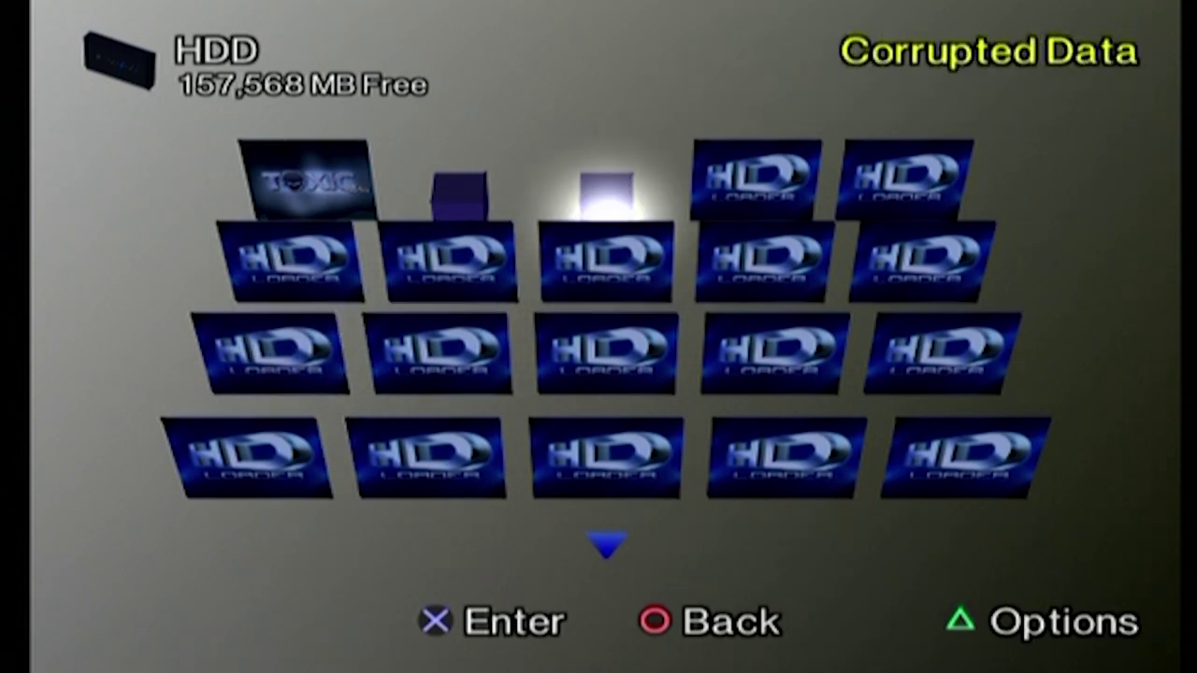
key(Right)
key(Down)
key(Right)
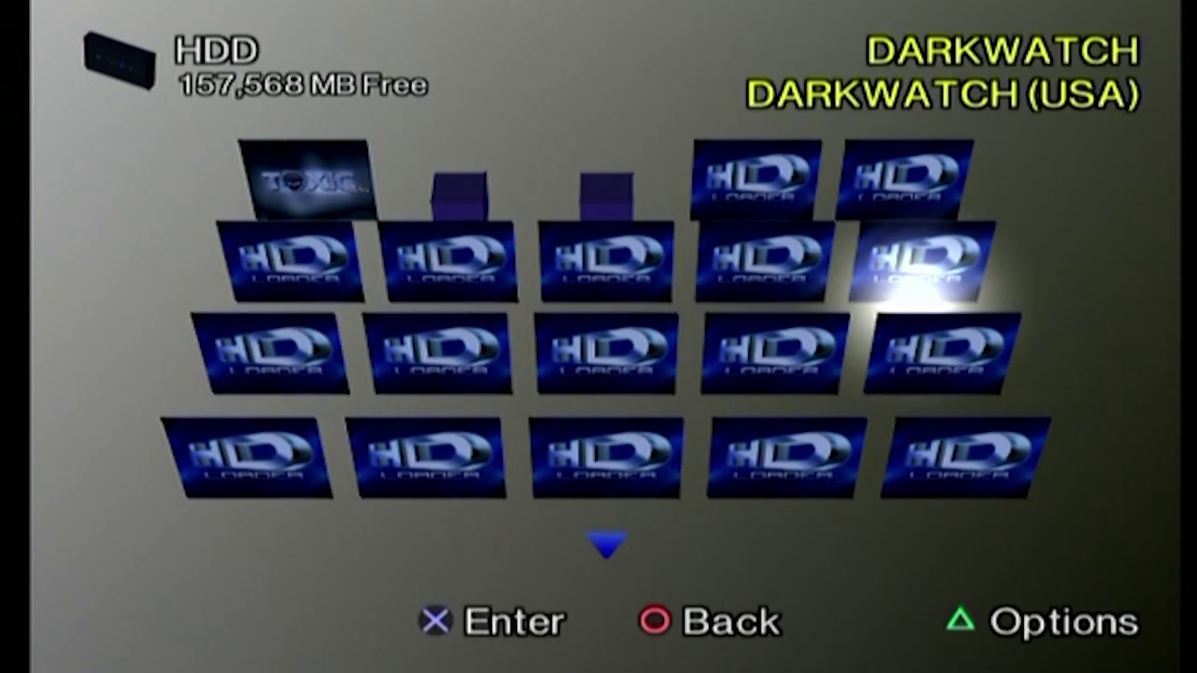
key(Left)
key(Right)
key(Down)
key(Left)
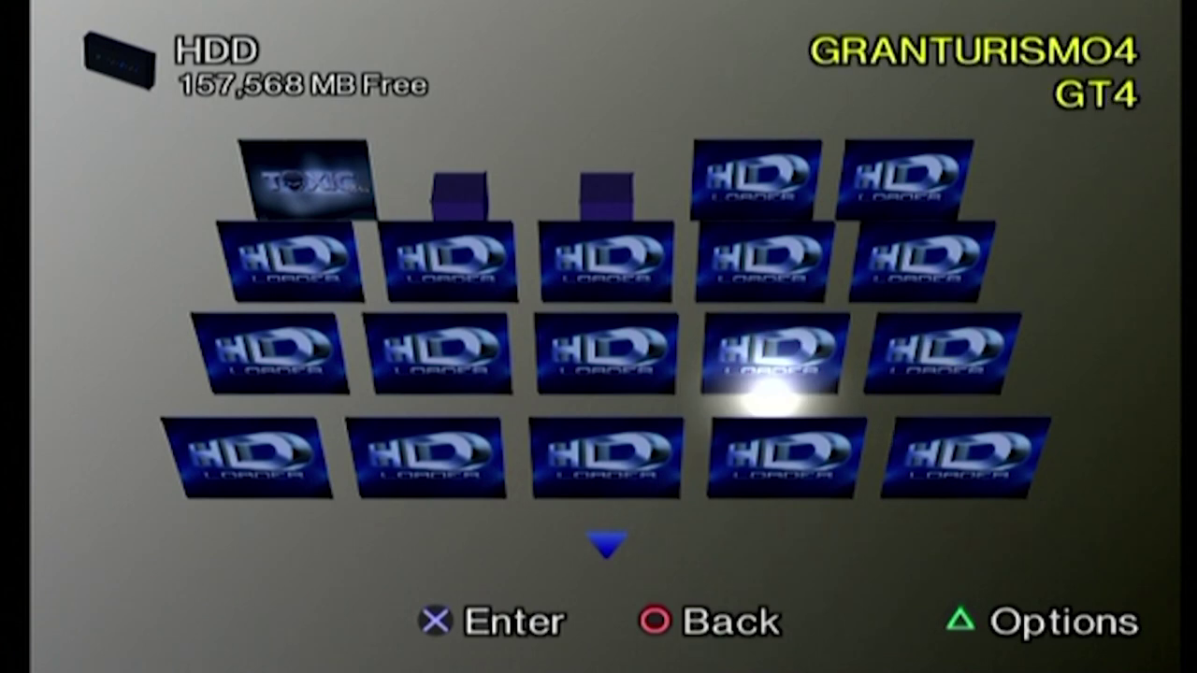
key(Right)
key(Left)
key(Left)
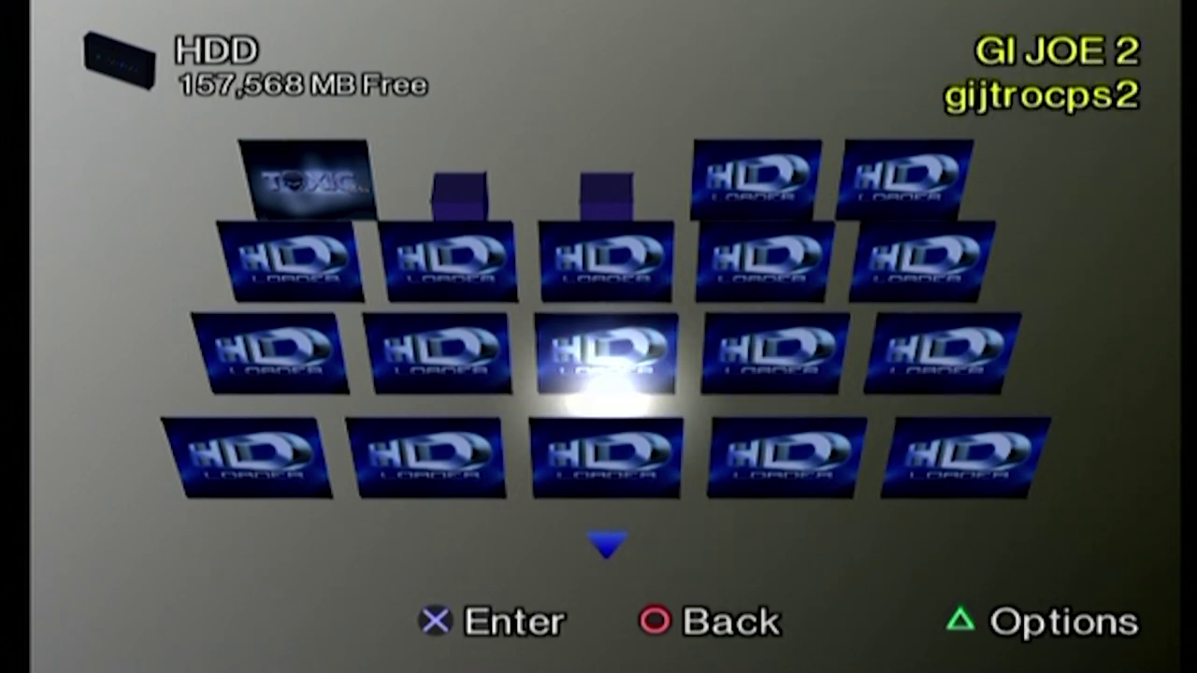
key(Left)
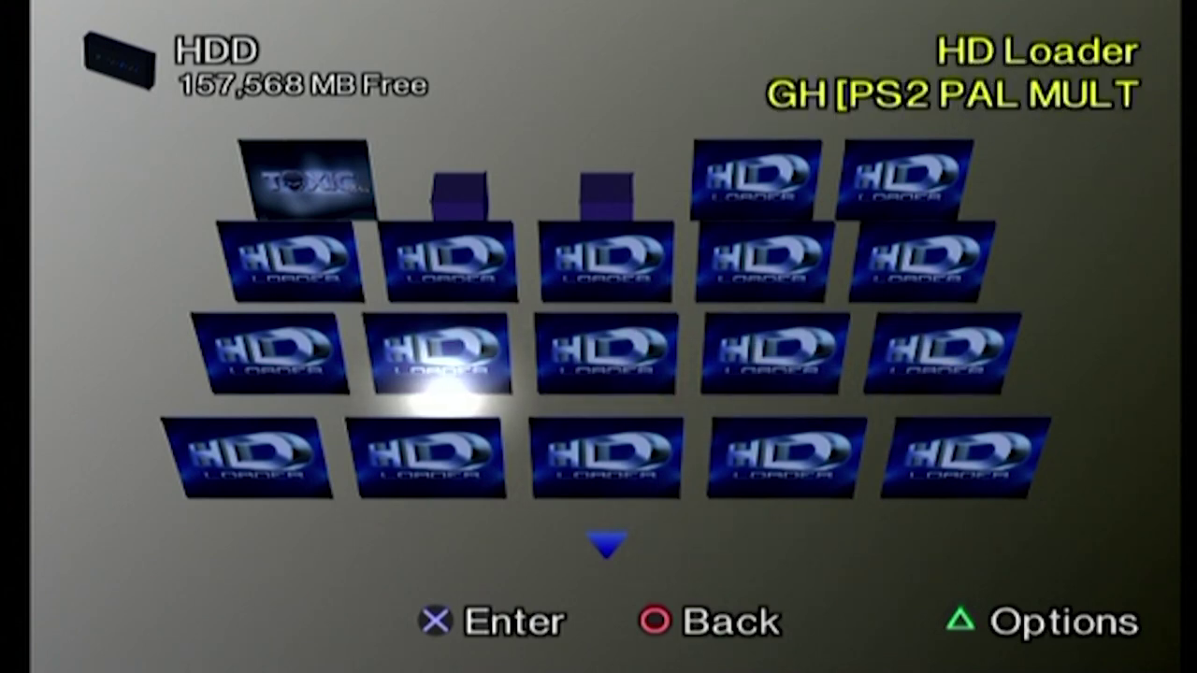
Step: Page down to the installed apps and run uLaunchELF
key(Down)
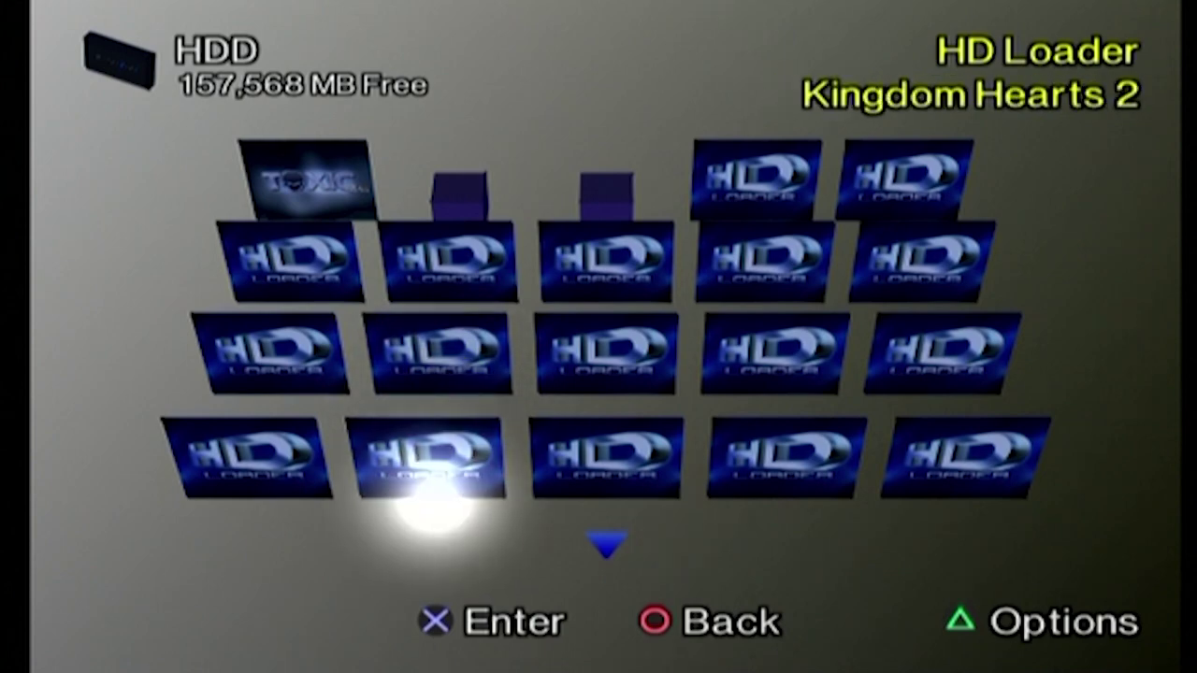
key(Right)
key(Down)
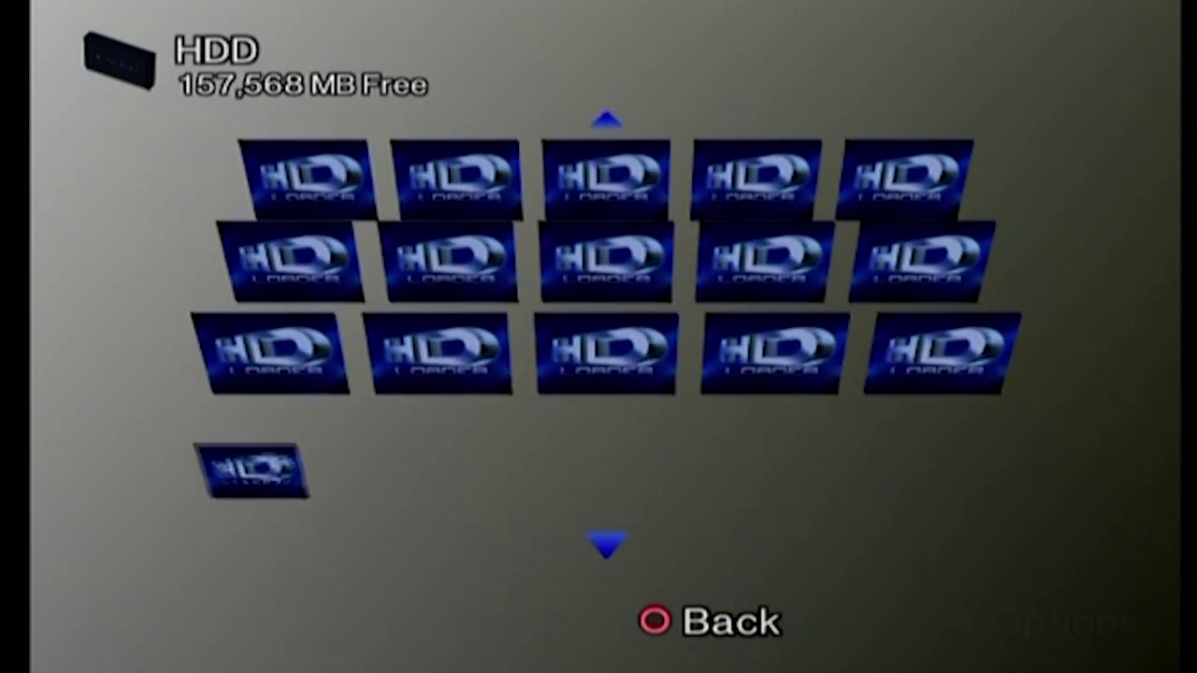
key(Down)
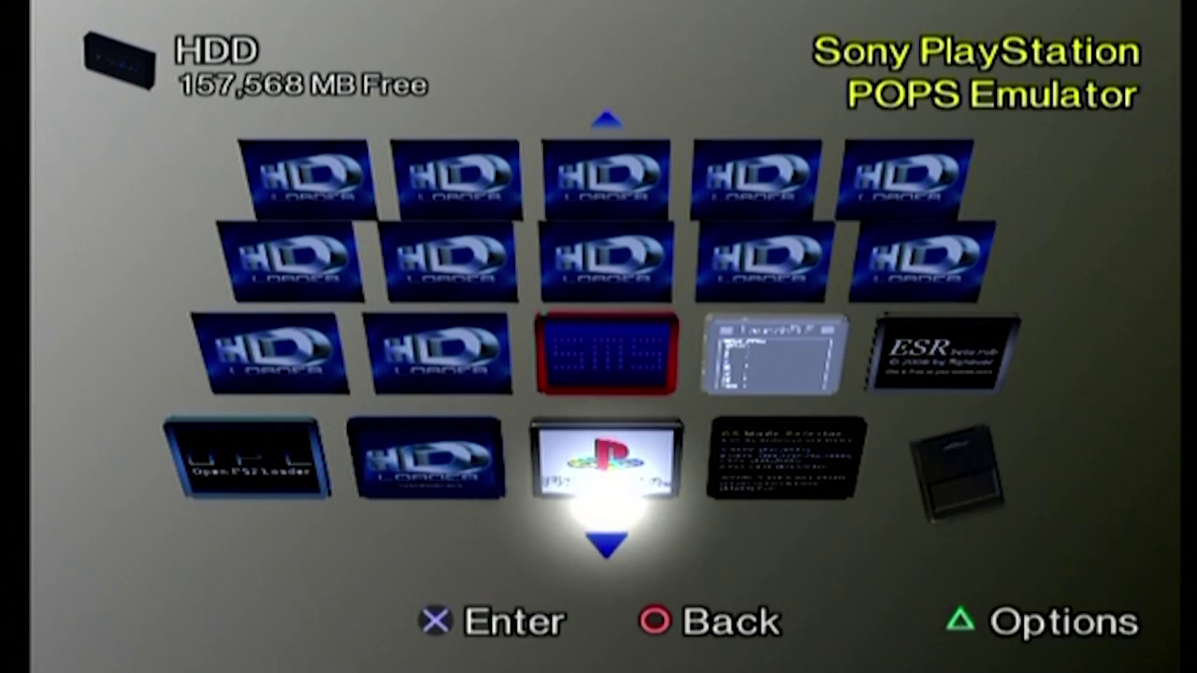
key(Right)
key(Up)
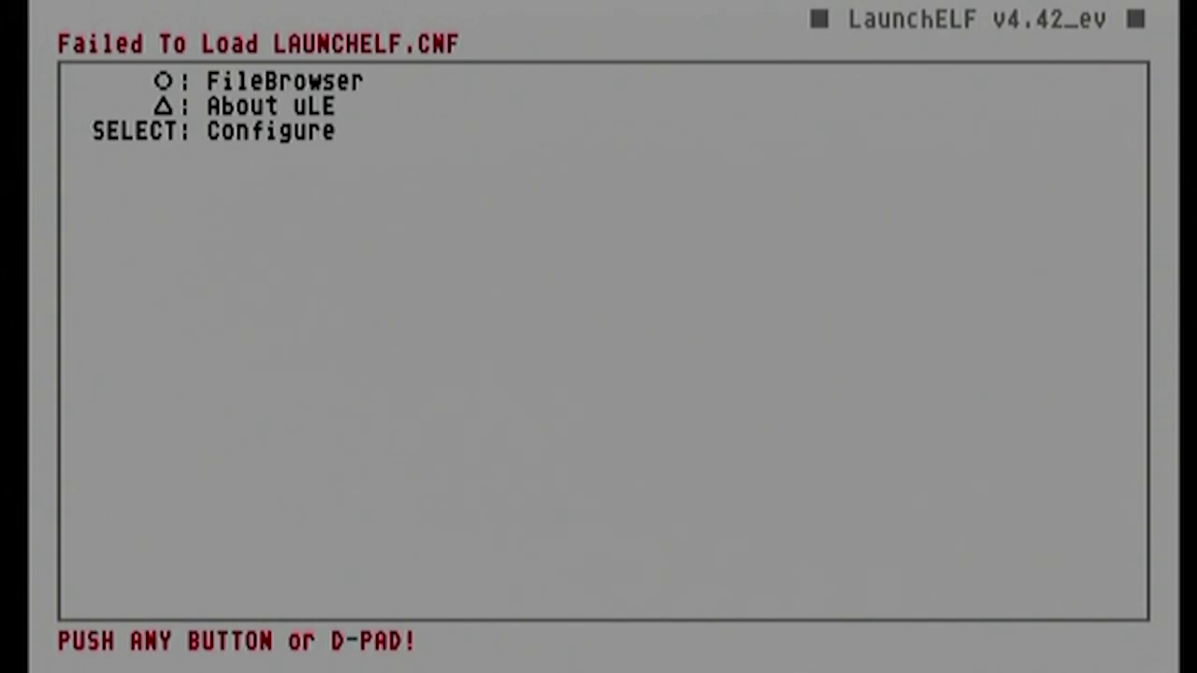
Step: In the FileBrowser, copy the HDL INSTALLER folder from the mass: USB drive
key(Return)
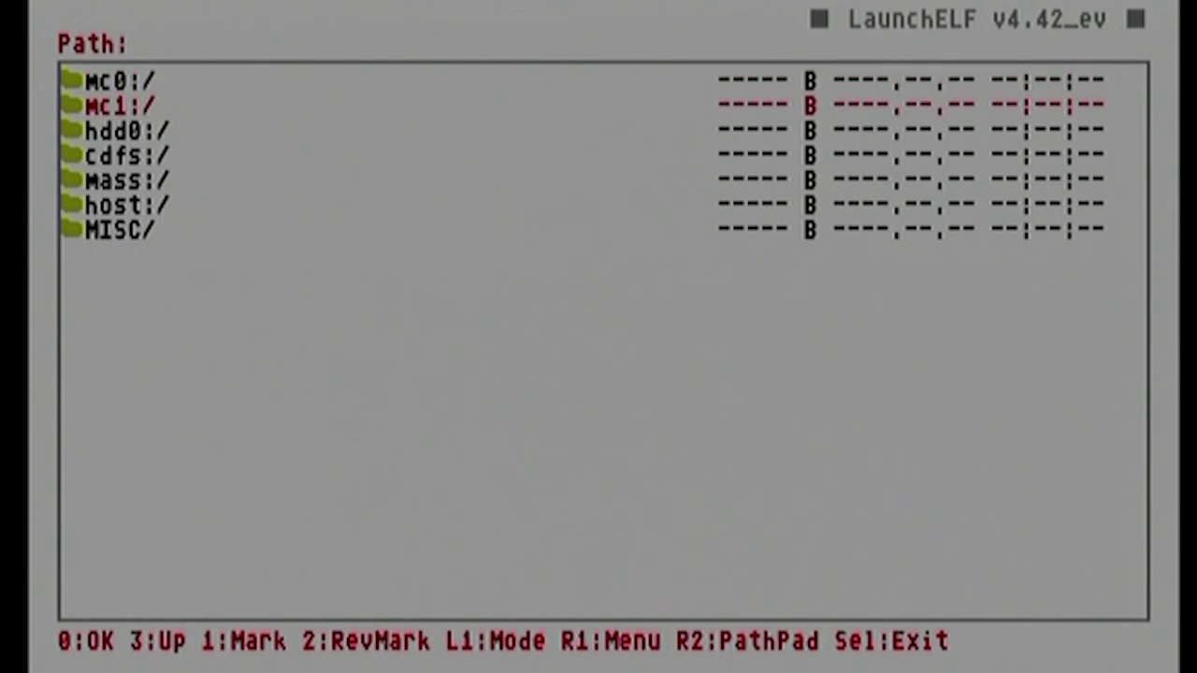
key(Return)
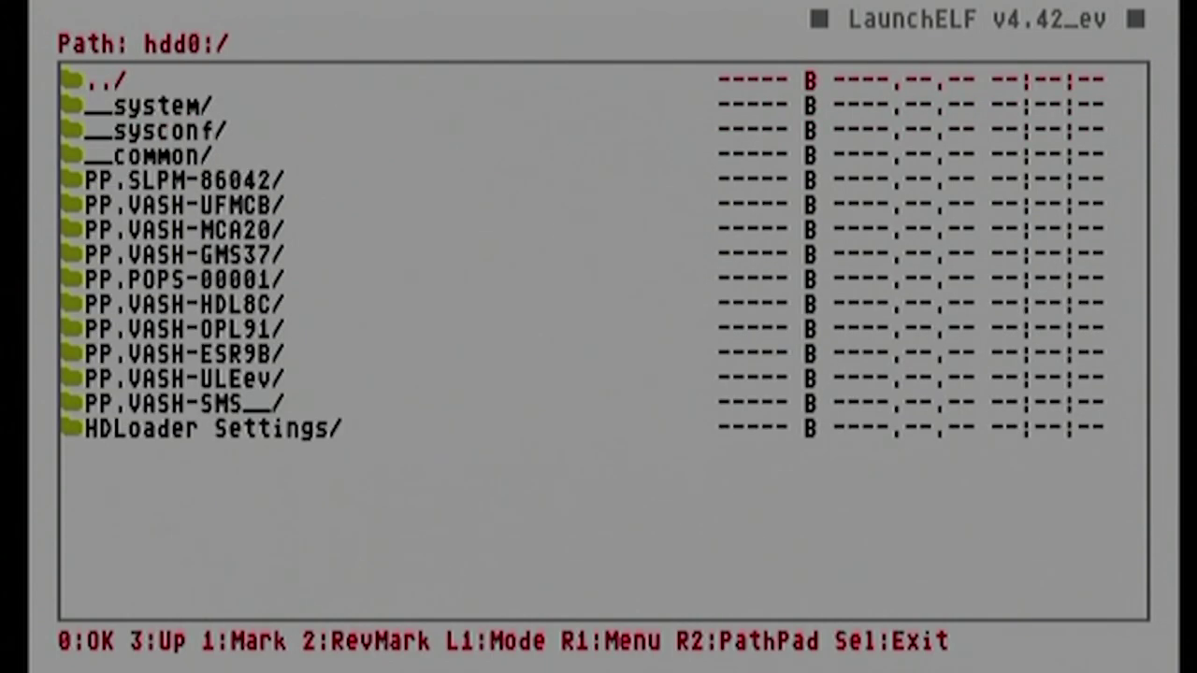
key(Return)
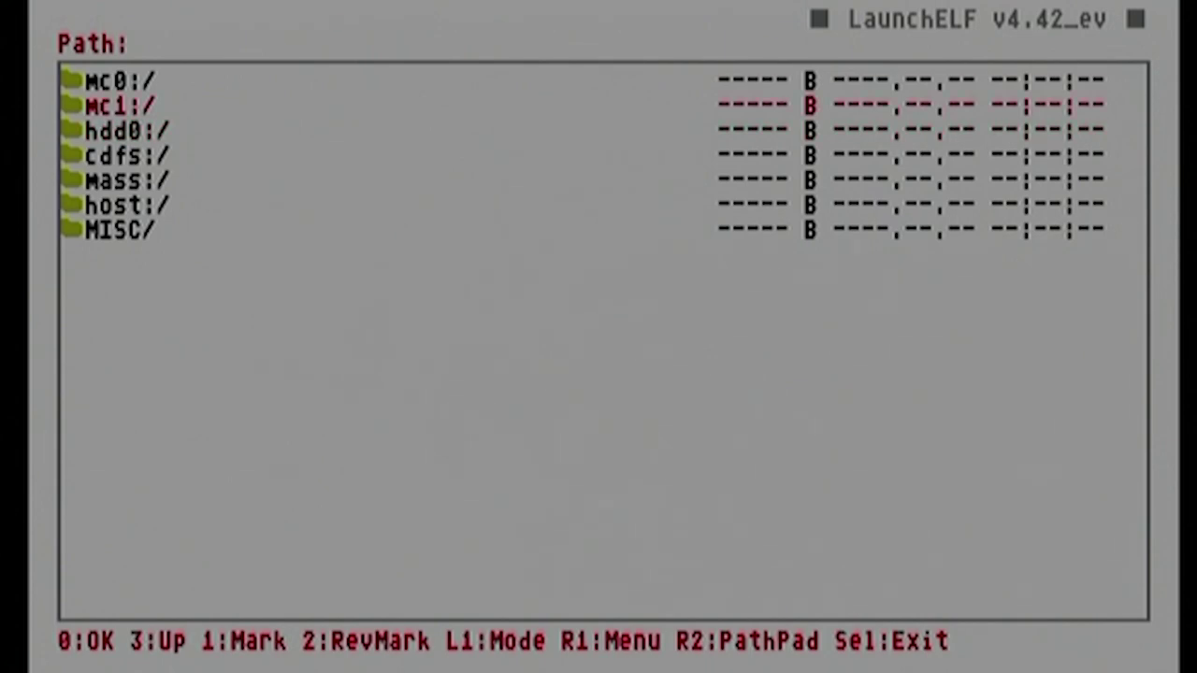
key(Return)
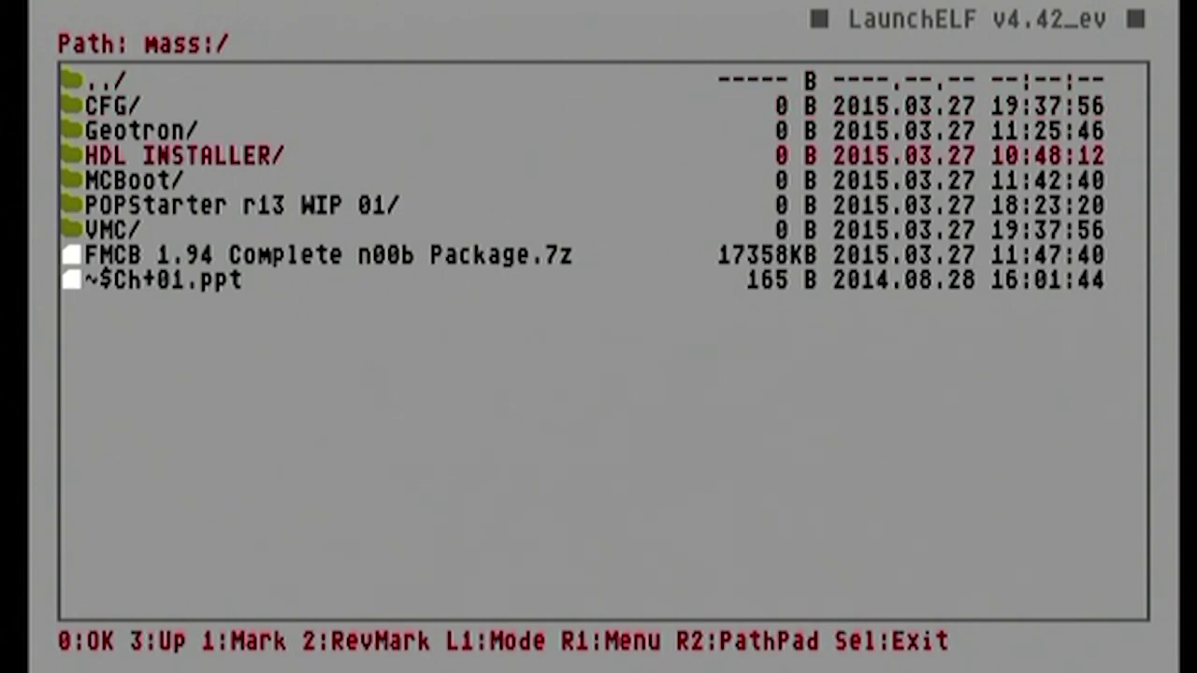
key(Menu)
key(Return)
Step: Paste HDL INSTALLER into hdd0:/__common
key(Up)
key(Up)
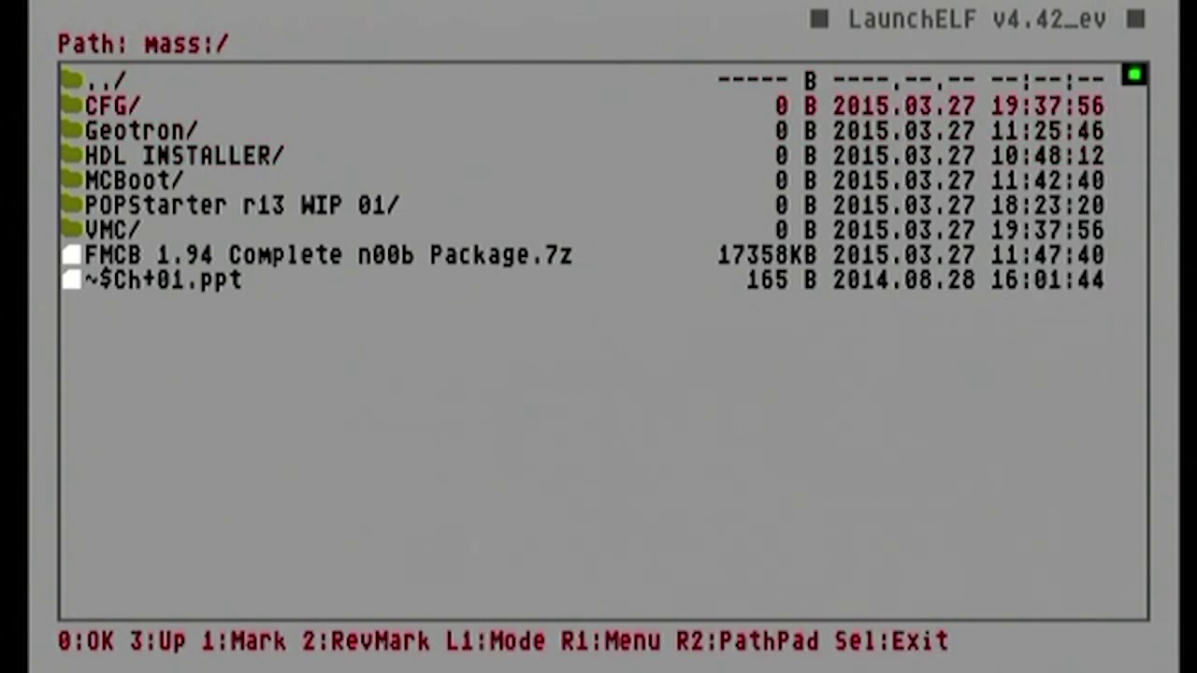
key(Return)
key(Return)
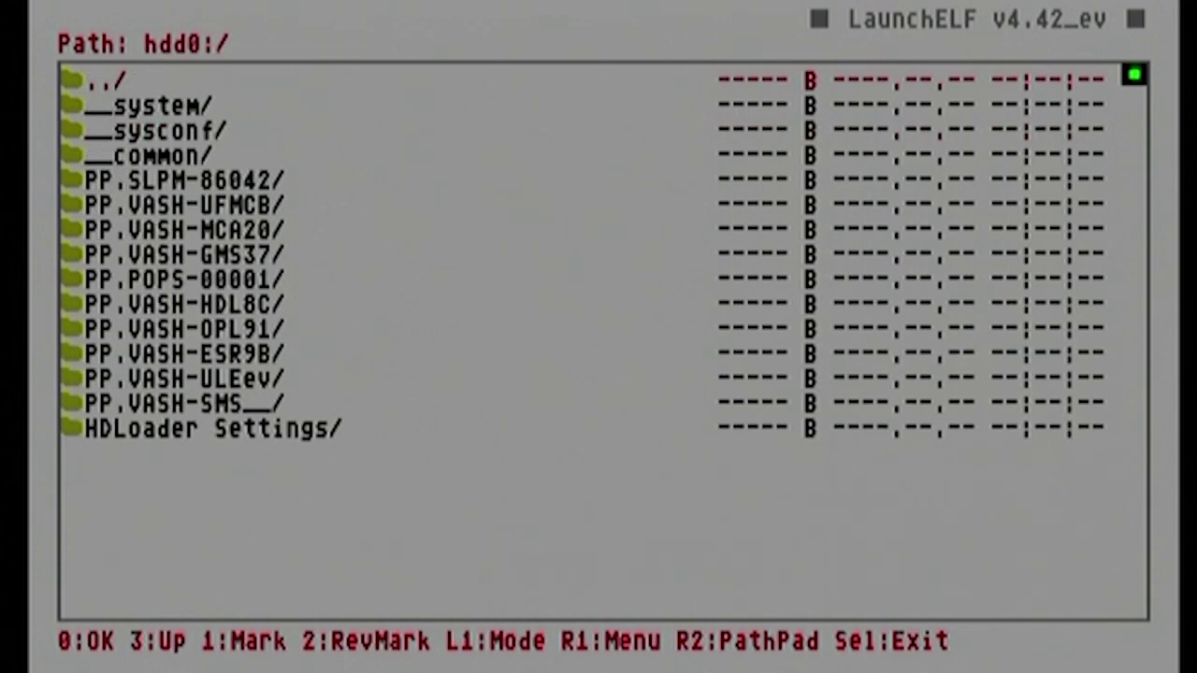
key(Return)
key(e)
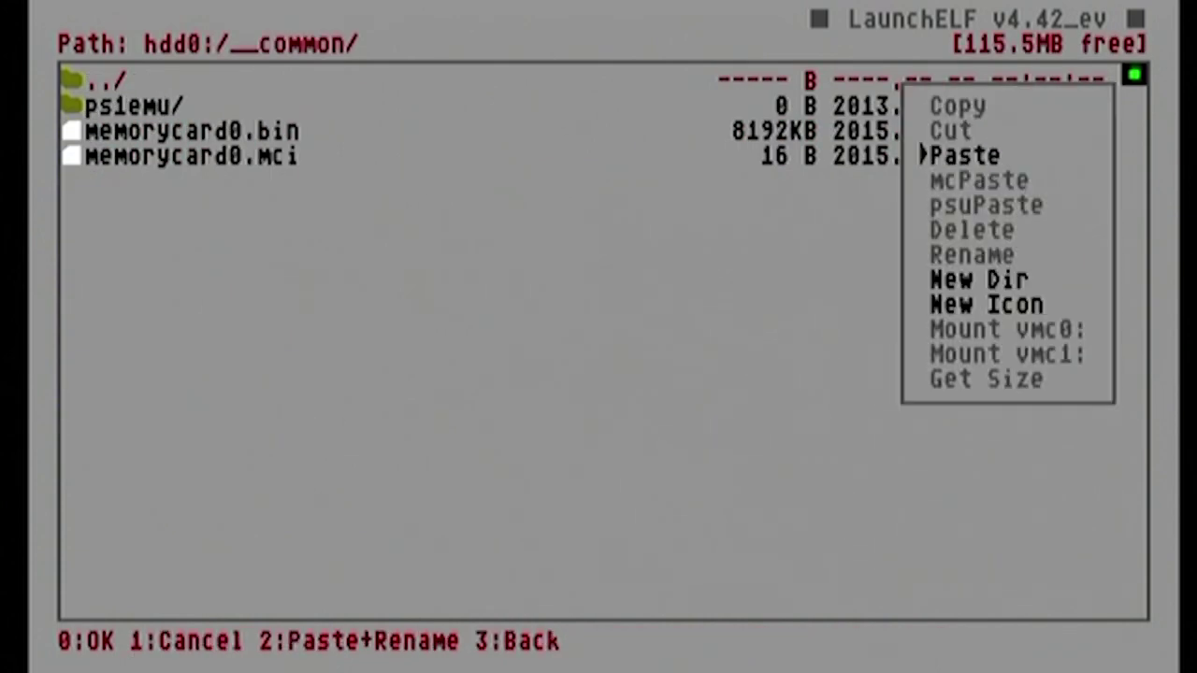
key(Return)
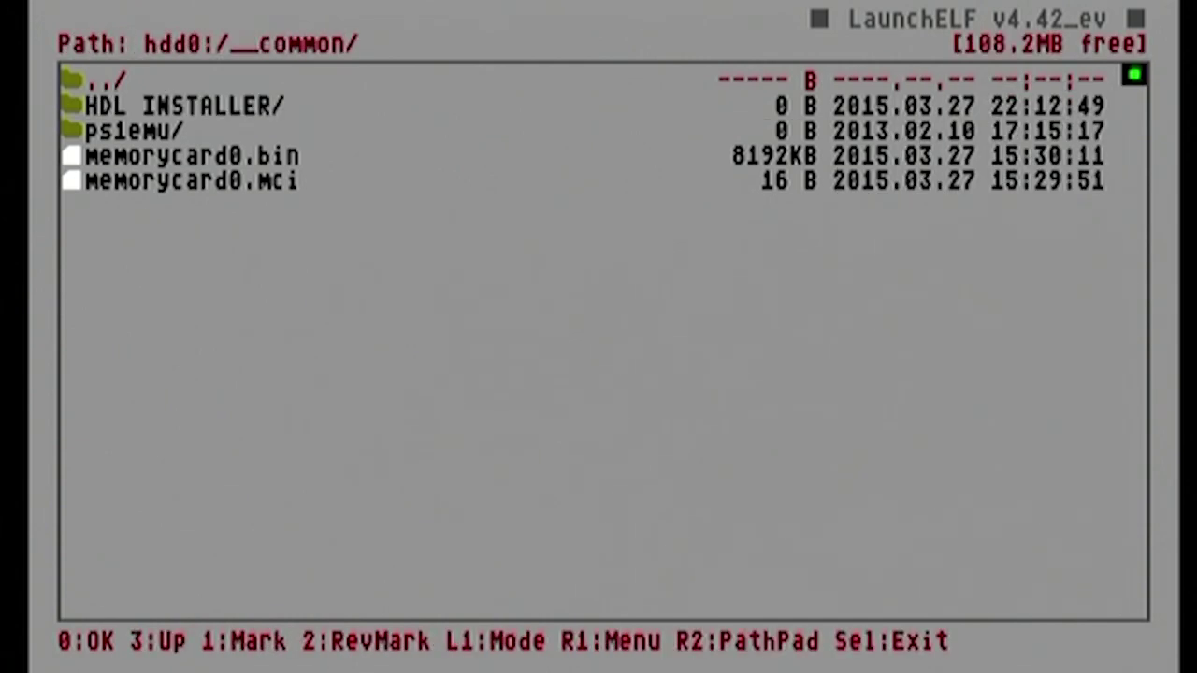
Step: Copy the pasted HDL INSTALLER folder again and return to the device list
key(R1)
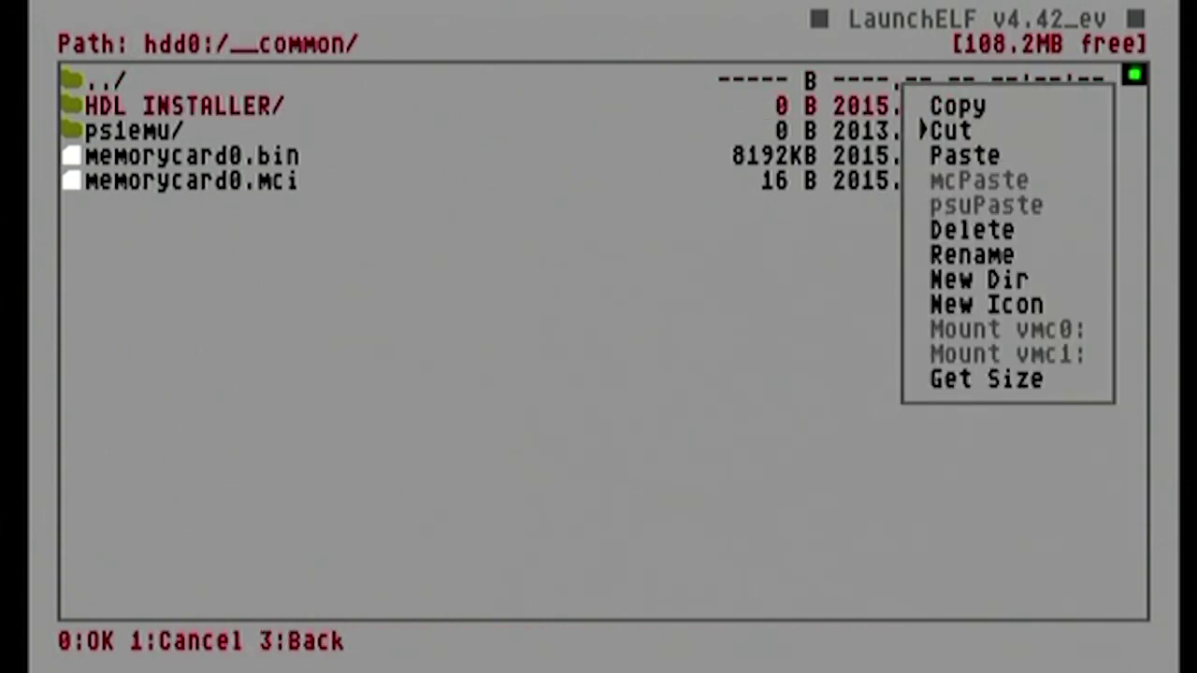
key(Up)
key(Return)
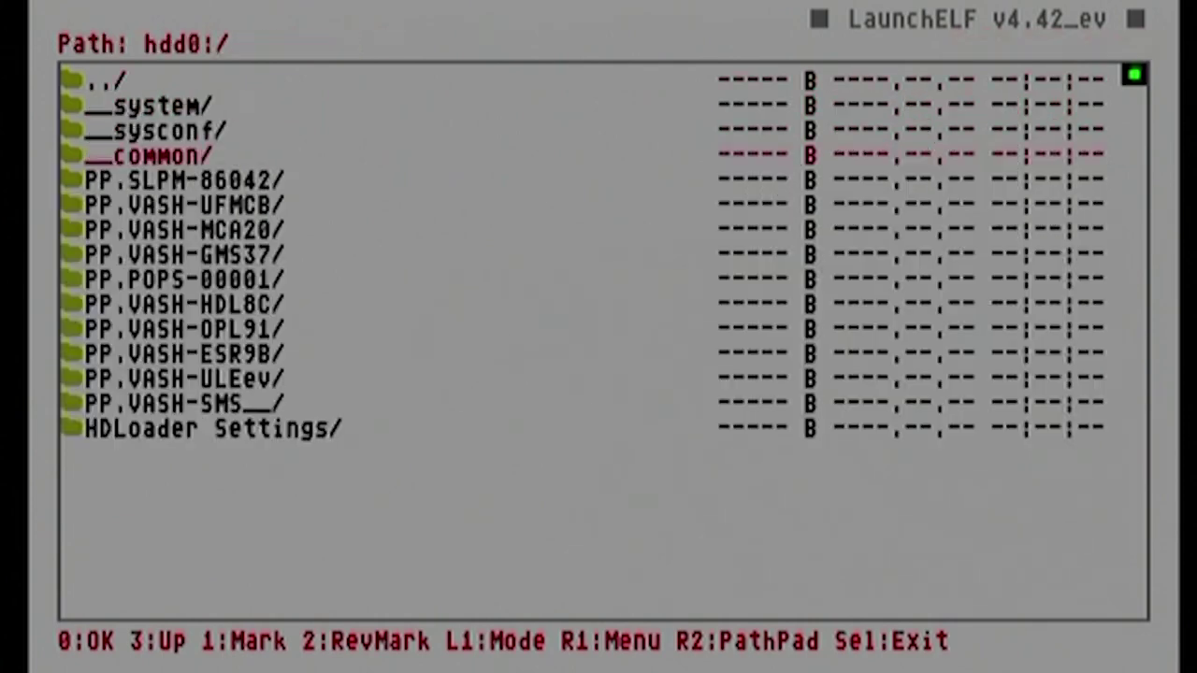
key(BackSpace)
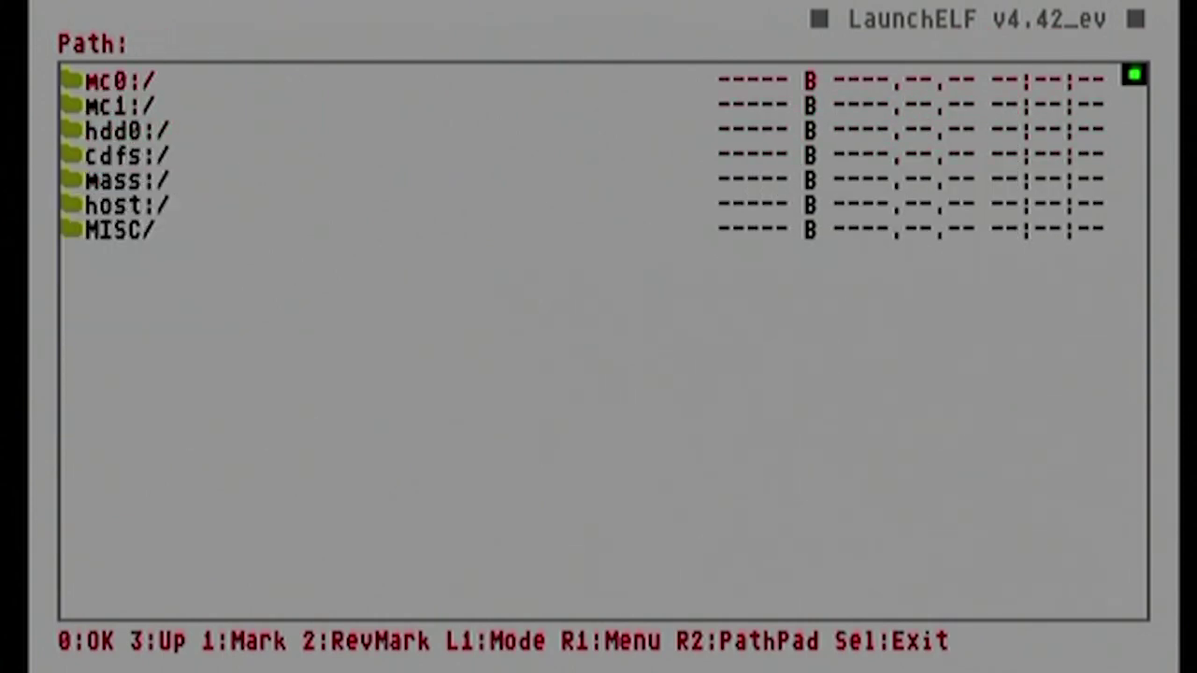
Step: Paste HDL INSTALLER onto memory card mc1:/ and launch HDLGameInstaller.elf from it
key(Return)
key(r)
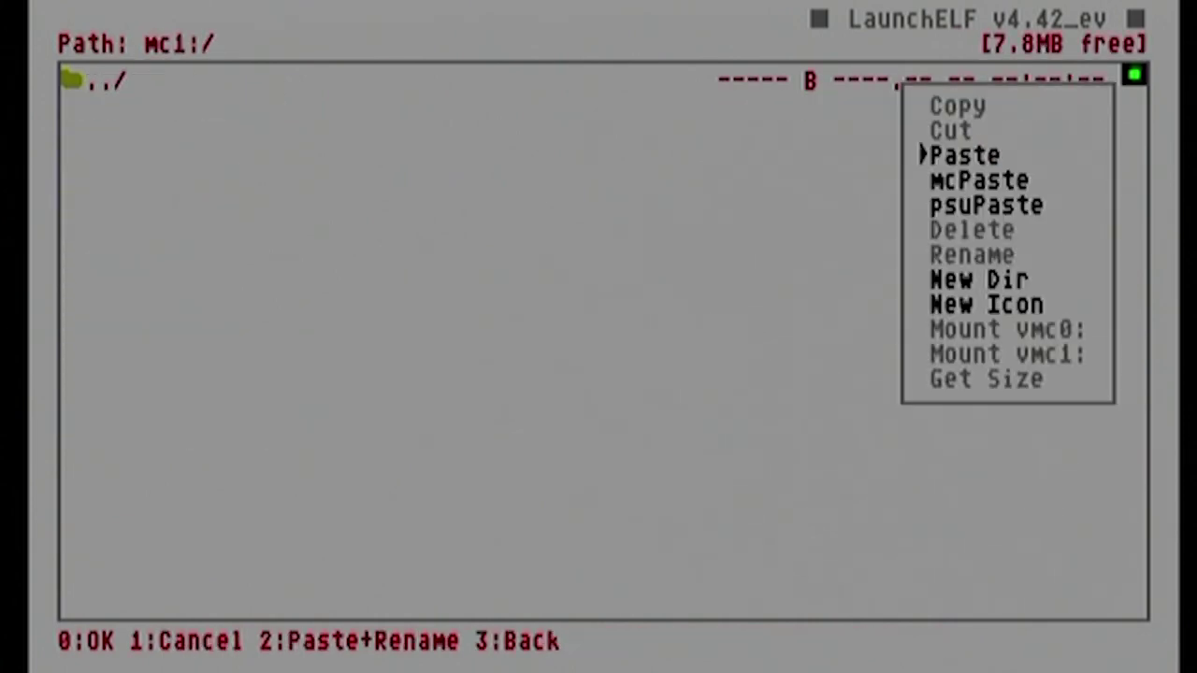
key(Return)
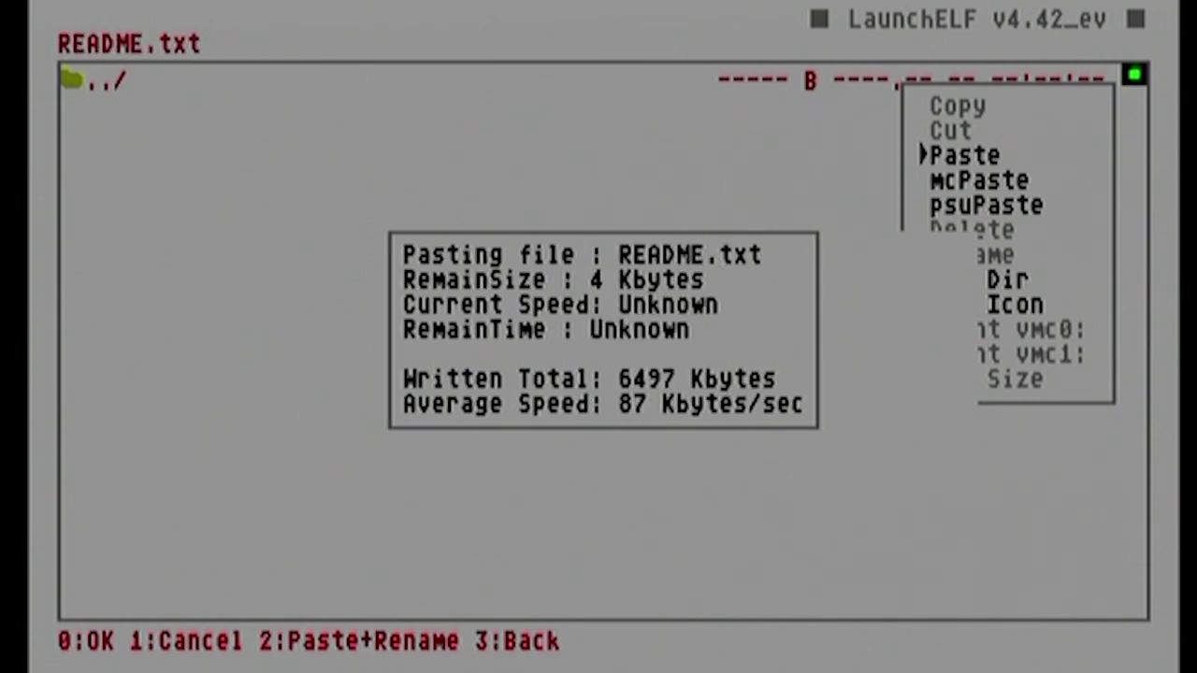
key(Return)
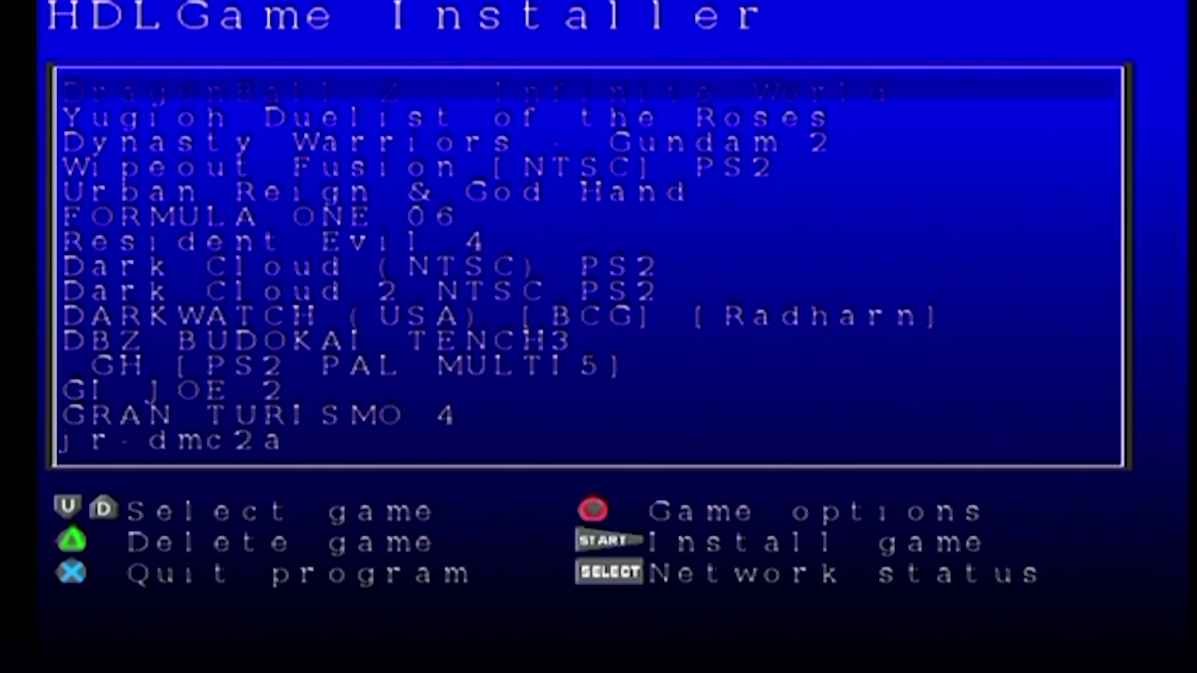
Step: Scroll the installed game list down to st2-hulk and open its Game options
key(Down)
key(Down)
key(Down)
key(Down)
key(Down)
key(Down)
key(Down)
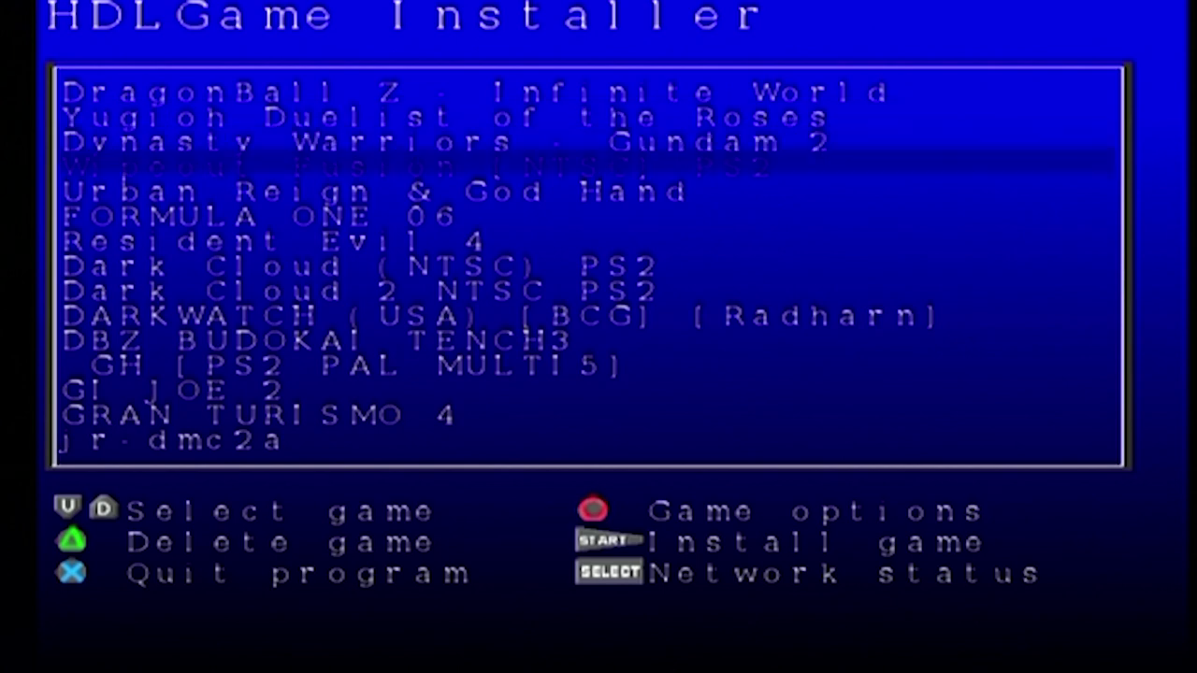
key(Down)
key(Down)
key(Down)
key(Down)
key(Down)
key(Down)
key(Down)
key(Down)
key(Down)
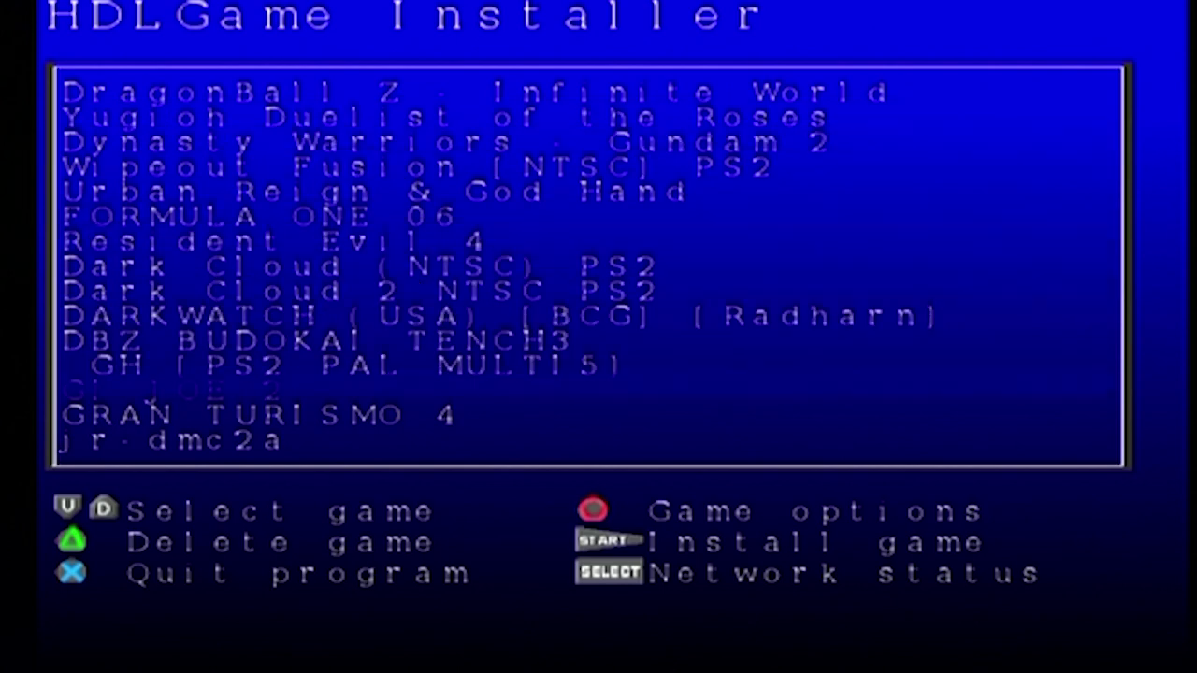
key(Down)
key(Down)
key(Down)
key(Down)
key(Down)
key(Down)
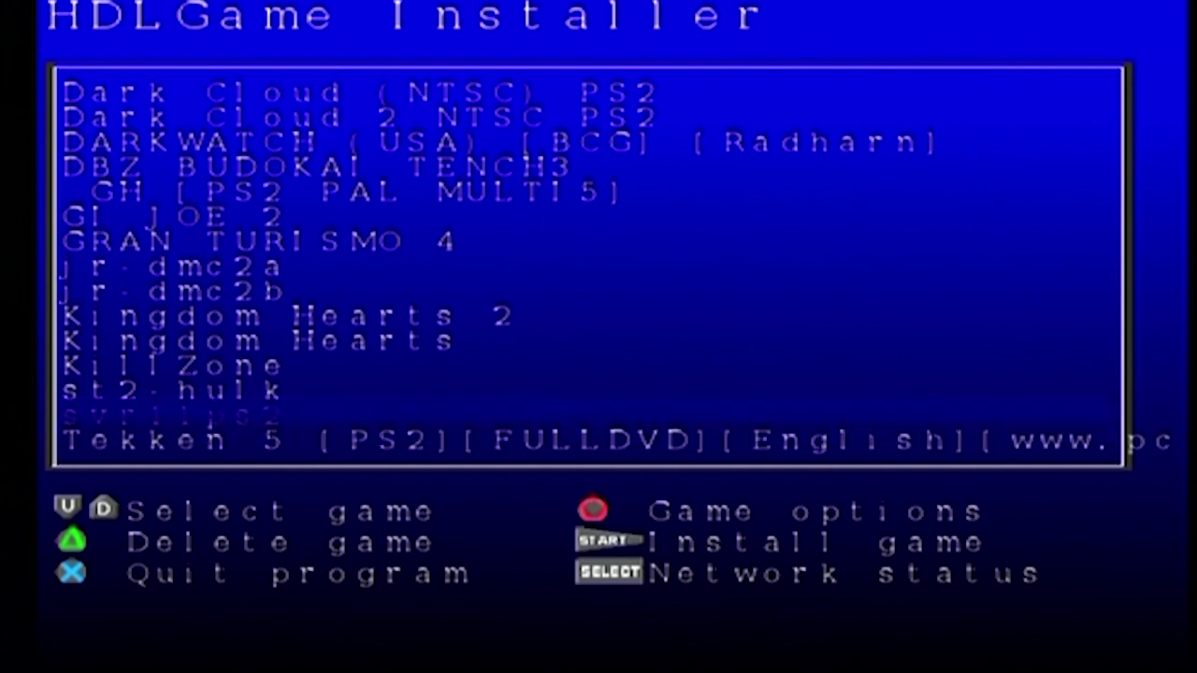
key(Up)
key(Up)
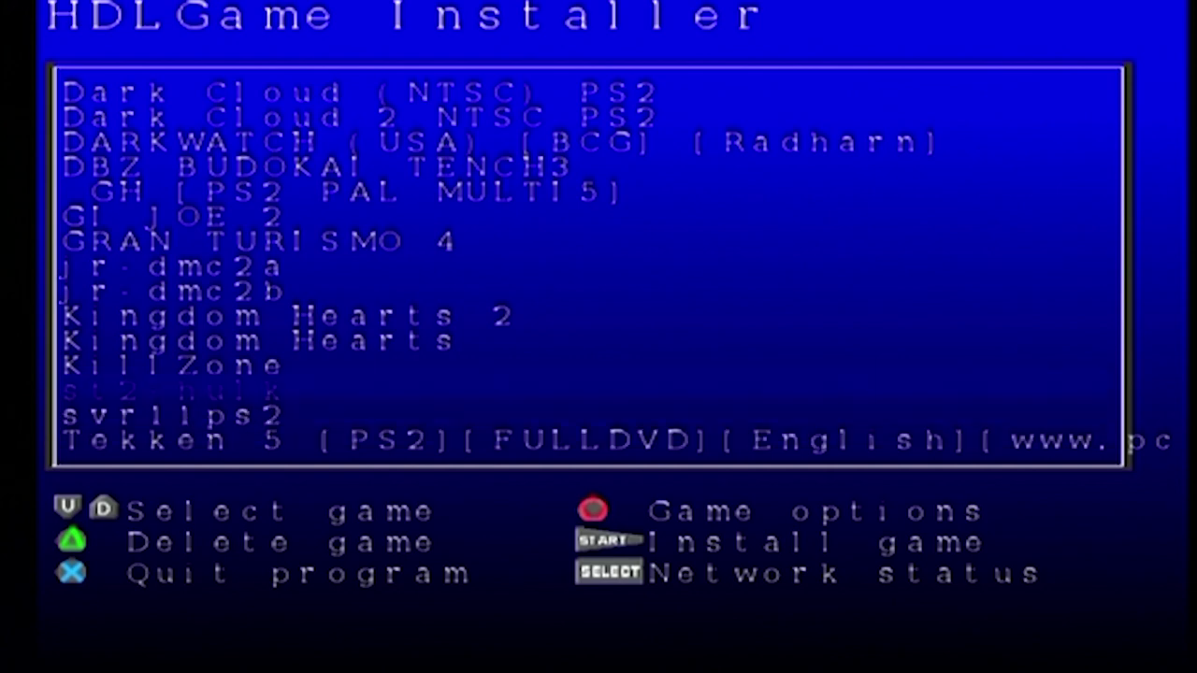
key(Return)
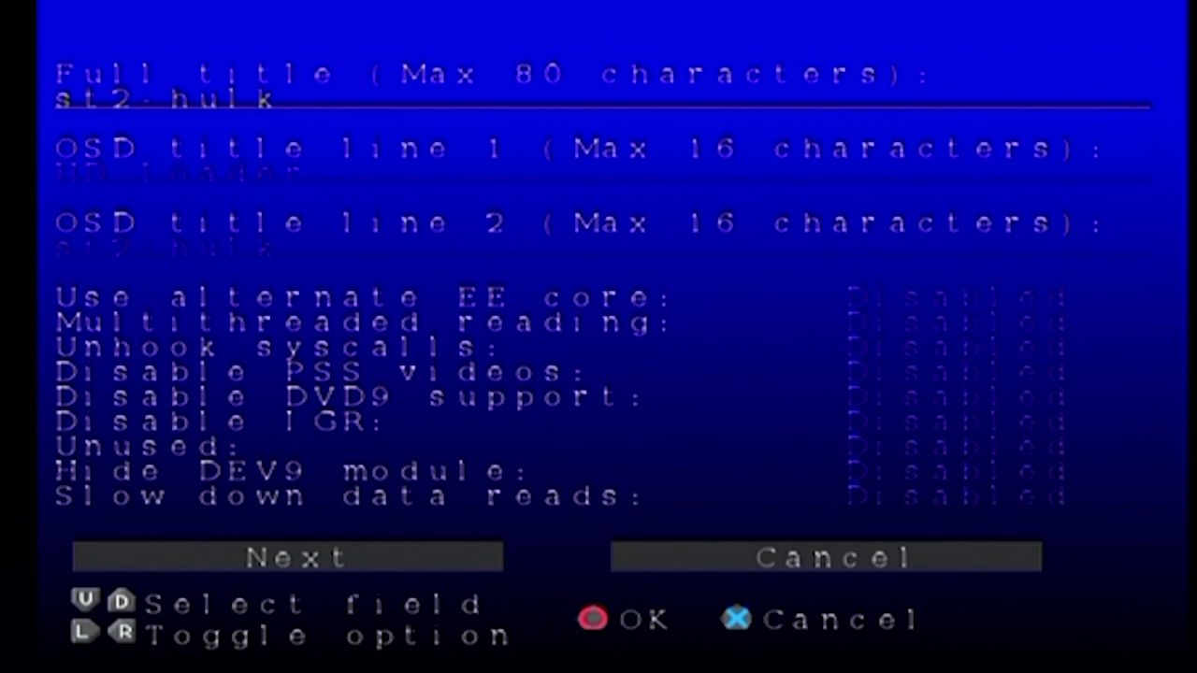
Step: Erase the old st2-hulk full title, declining the prompt to abandon the edit
key(Return)
key(Right)
key(Right)
key(Right)
key(Right)
key(Right)
key(Right)
key(Right)
key(Right)
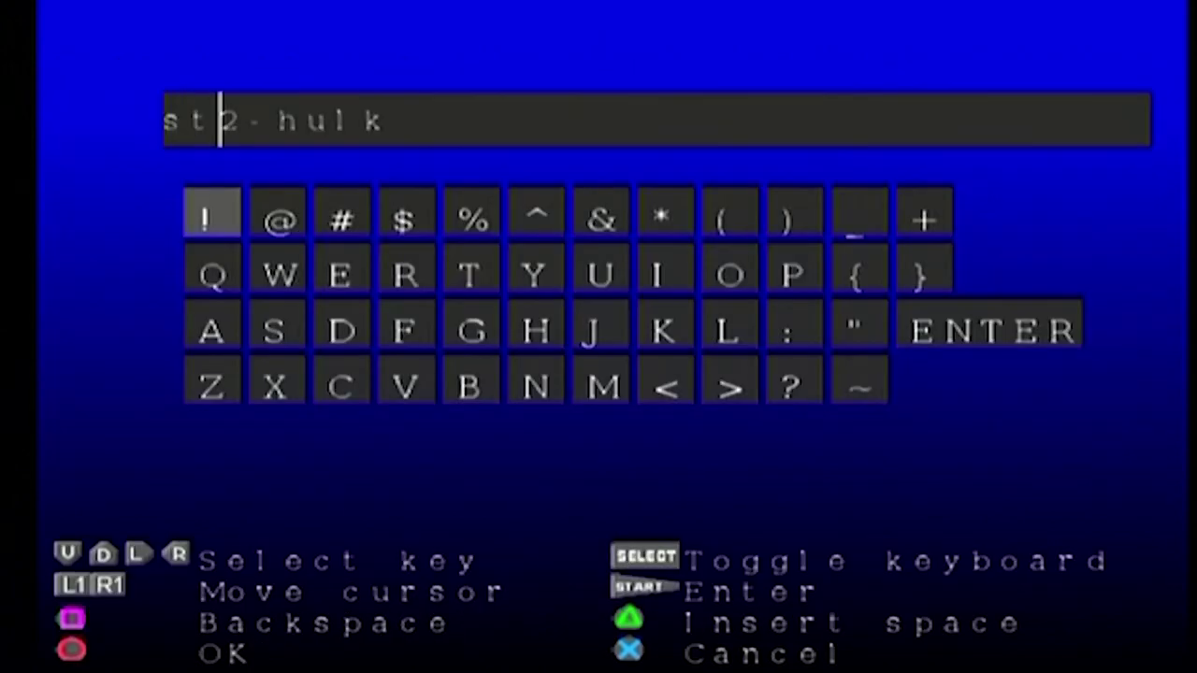
key(BackSpace)
key(BackSpace)
key(BackSpace)
key(BackSpace)
key(BackSpace)
key(BackSpace)
key(BackSpace)
key(BackSpace)
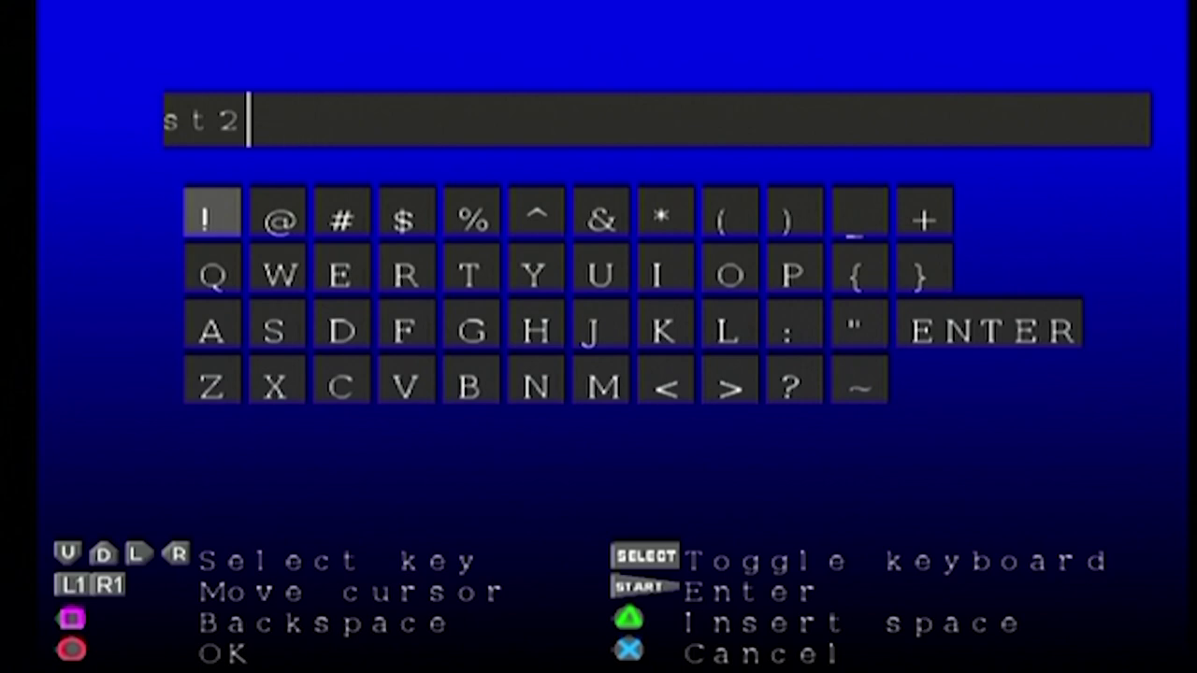
key(Right)
key(Right)
key(Right)
key(Down)
key(Right)
key(Right)
key(Right)
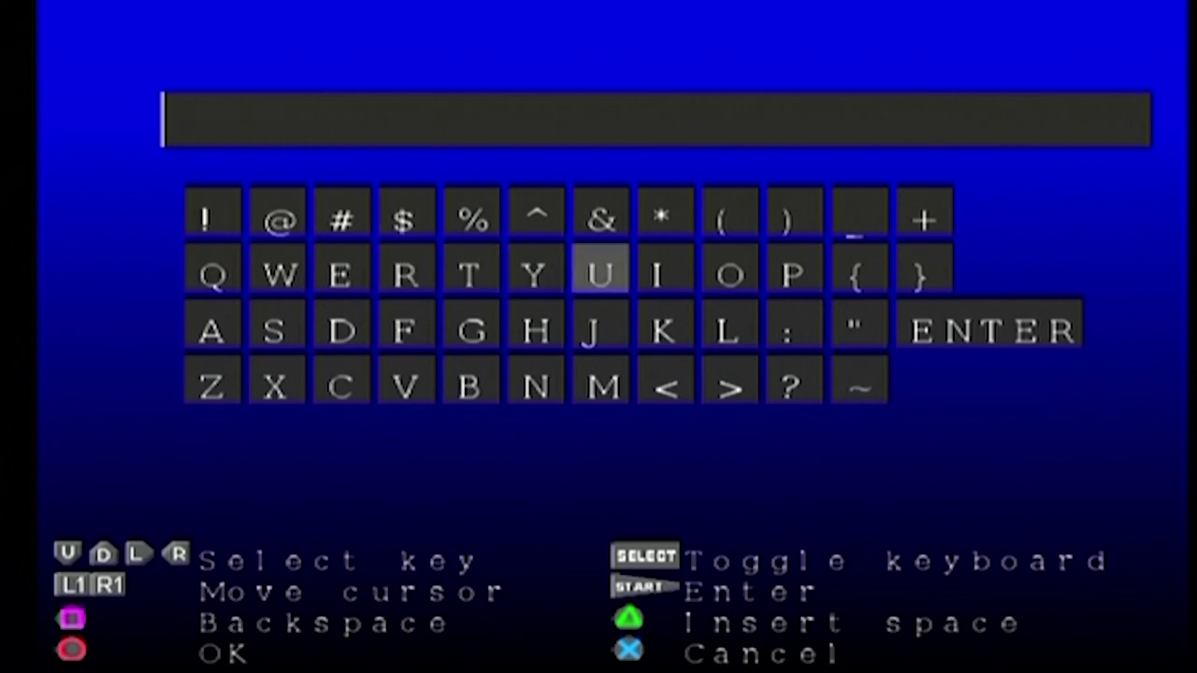
key(Right)
key(Escape)
key(Up)
key(Return)
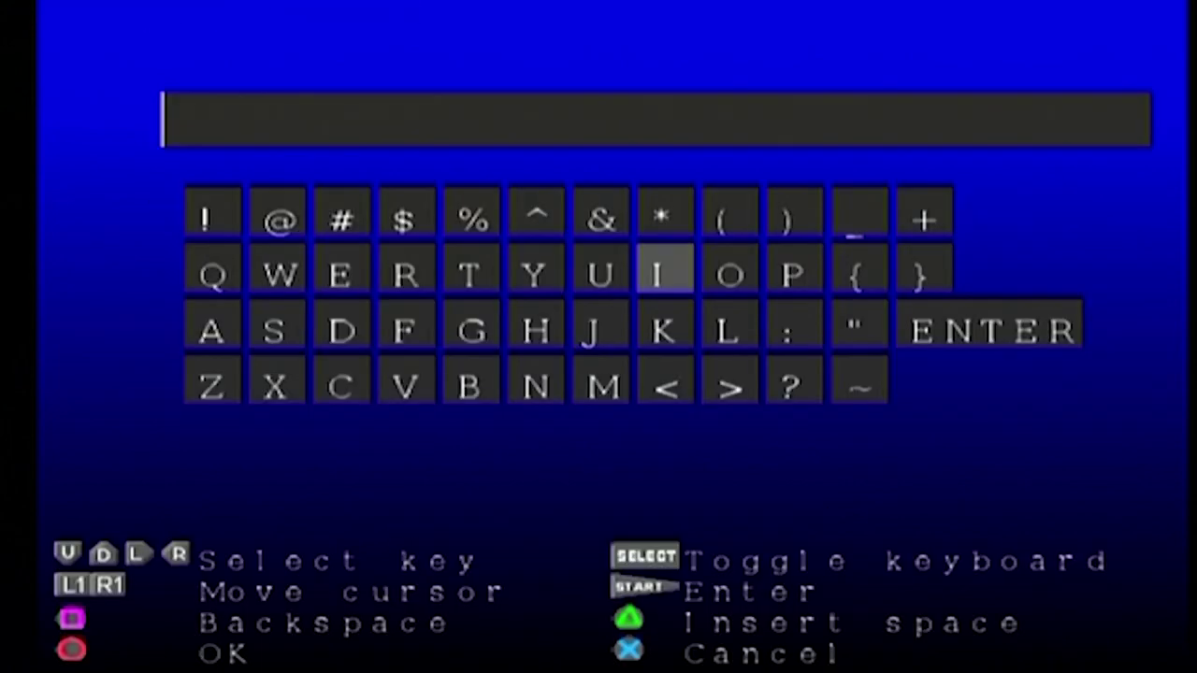
key(Right)
key(Left)
key(Down)
key(Down)
key(Left)
Step: Spell out INCREDIBLE letter by letter on the on-screen keyboard
key(Left)
key(Return)
key(Left)
key(Left)
key(Left)
key(Return)
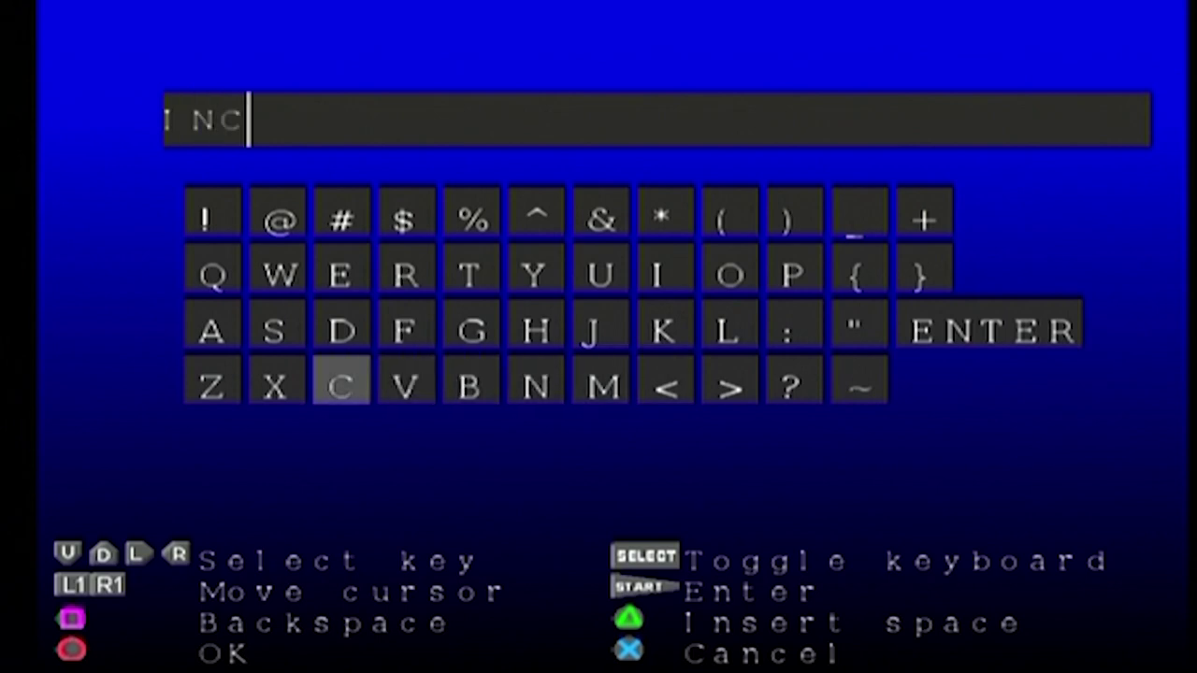
key(Up)
key(Up)
key(Right)
key(Return)
key(Left)
key(Left)
key(Right)
key(Return)
key(Down)
key(Return)
key(Up)
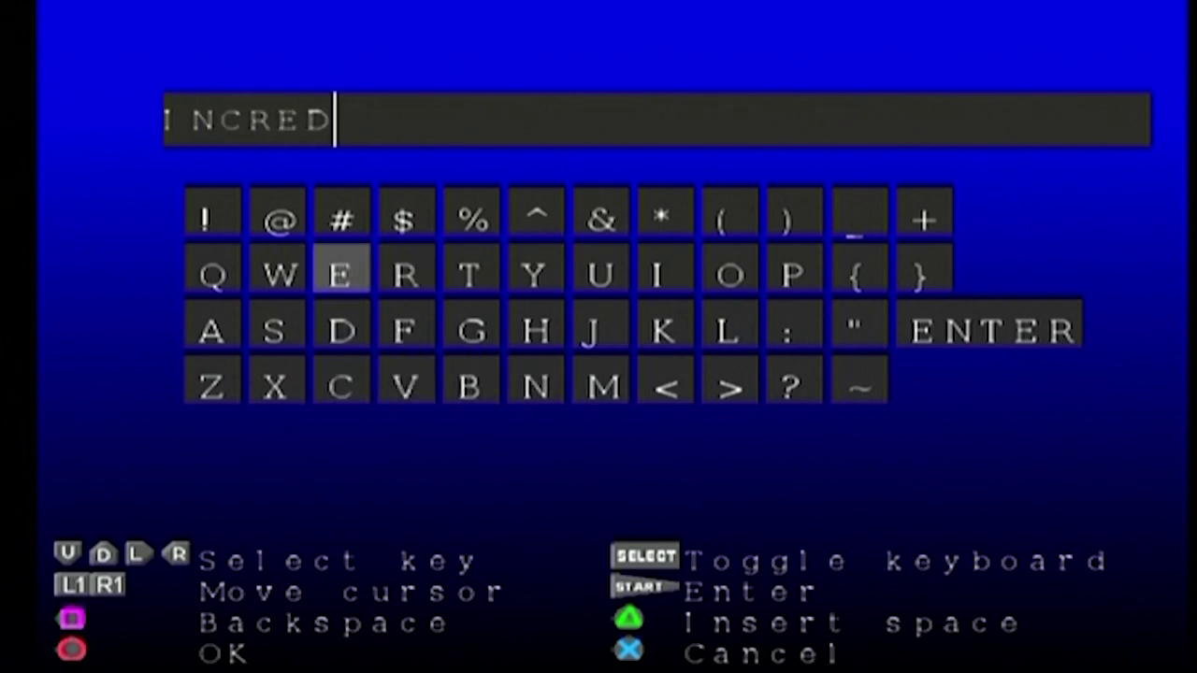
key(Right)
key(Right)
key(Right)
key(Right)
key(Right)
key(Return)
key(Left)
key(Left)
key(Left)
key(Down)
key(Down)
key(Return)
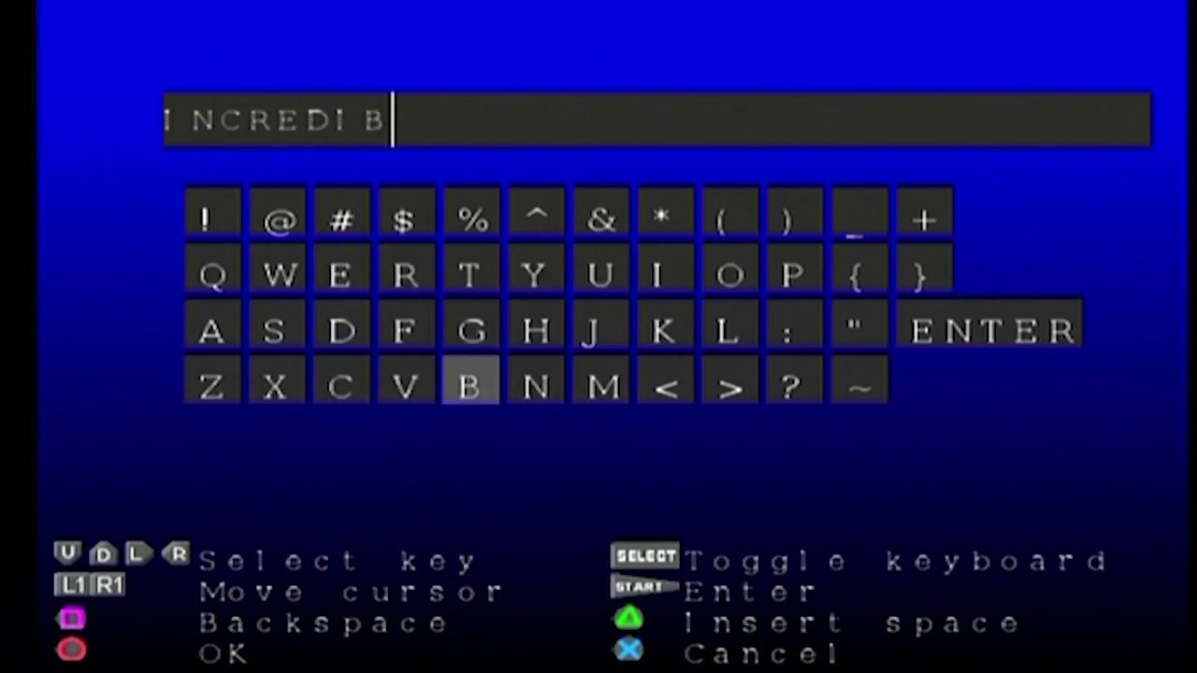
key(Up)
key(Right)
key(Right)
key(Right)
key(Right)
key(Right)
key(Return)
key(Up)
key(Left)
key(Left)
key(Left)
key(Left)
key(Left)
key(Left)
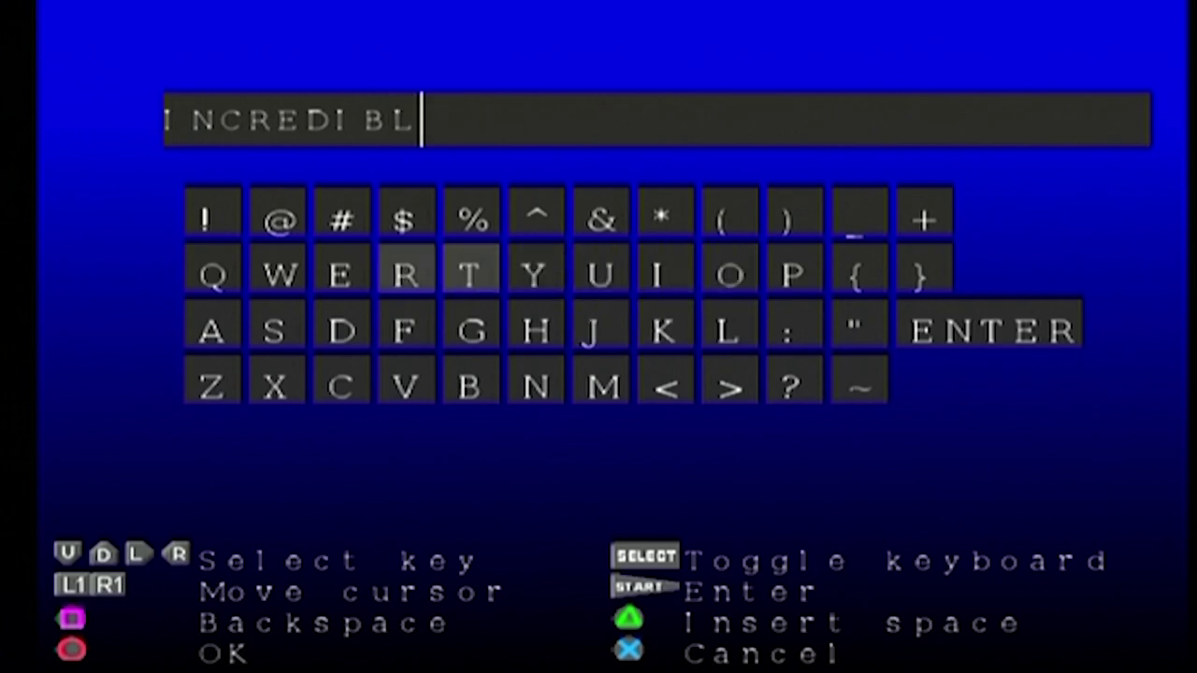
key(Return)
Step: Add HULK to complete the title 'INCREDIBLE HULK' and save it
text(HULK)
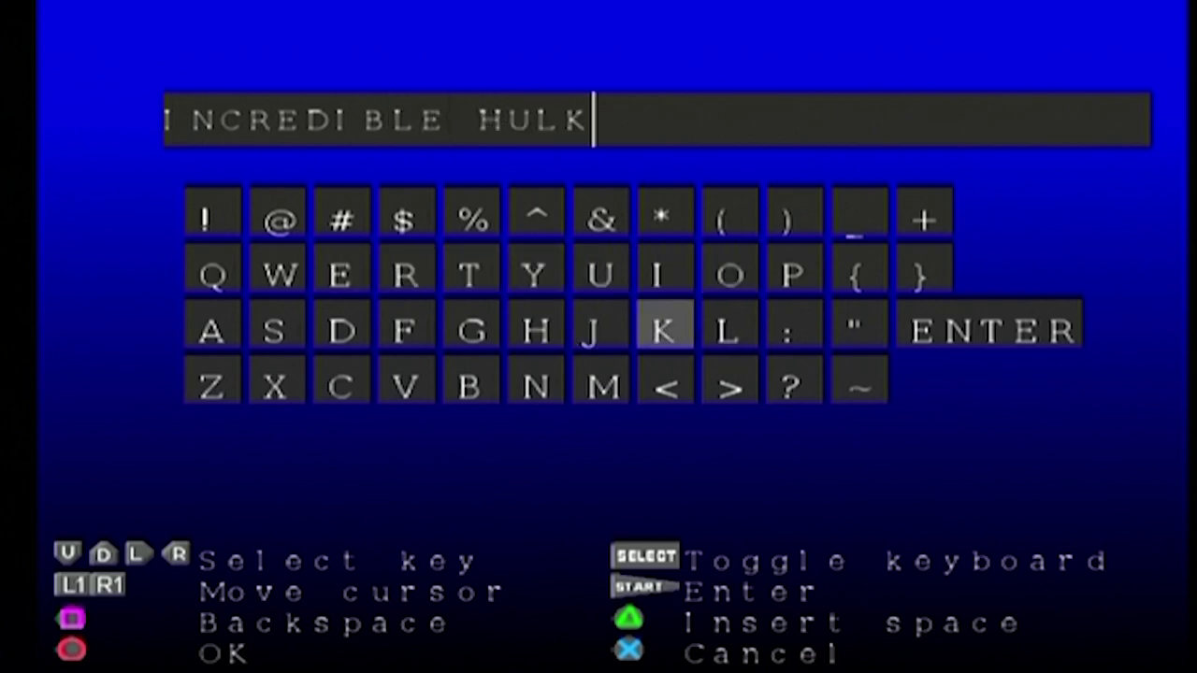
key(End)
key(Return)
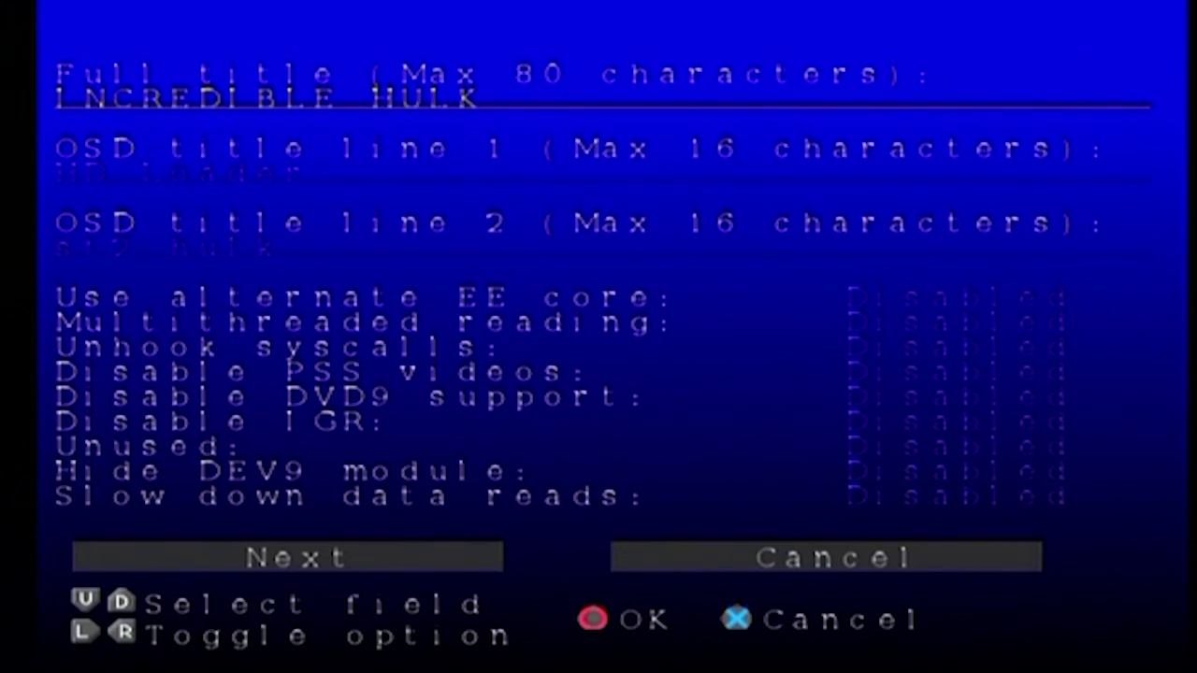
key(Down)
key(Down)
key(Down)
key(Down)
key(Down)
key(Down)
key(Down)
key(Down)
key(Down)
key(Down)
key(Down)
key(Down)
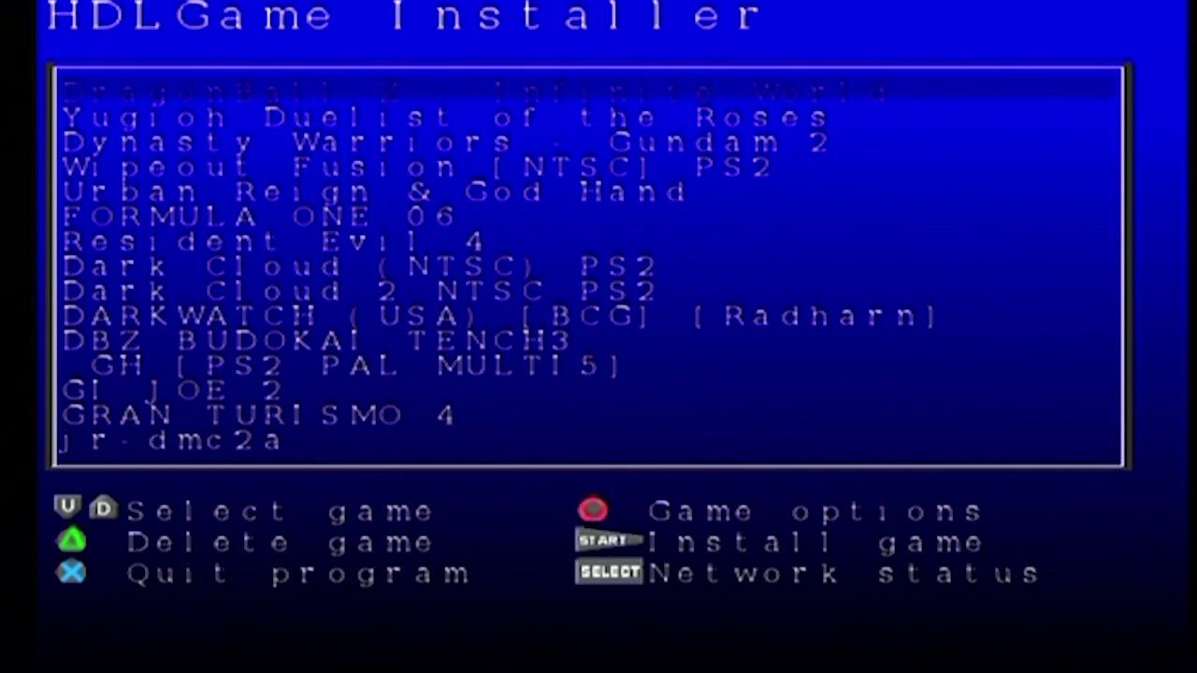
Step: Select INCREDIBLE HULK, open its game options, and start editing OSD title line 1
key(Down)
key(Down)
key(Down)
key(Down)
key(Down)
key(Down)
key(Down)
key(Down)
key(Down)
key(Down)
key(Down)
key(Down)
key(Down)
key(Down)
key(Down)
key(Down)
key(Down)
key(Down)
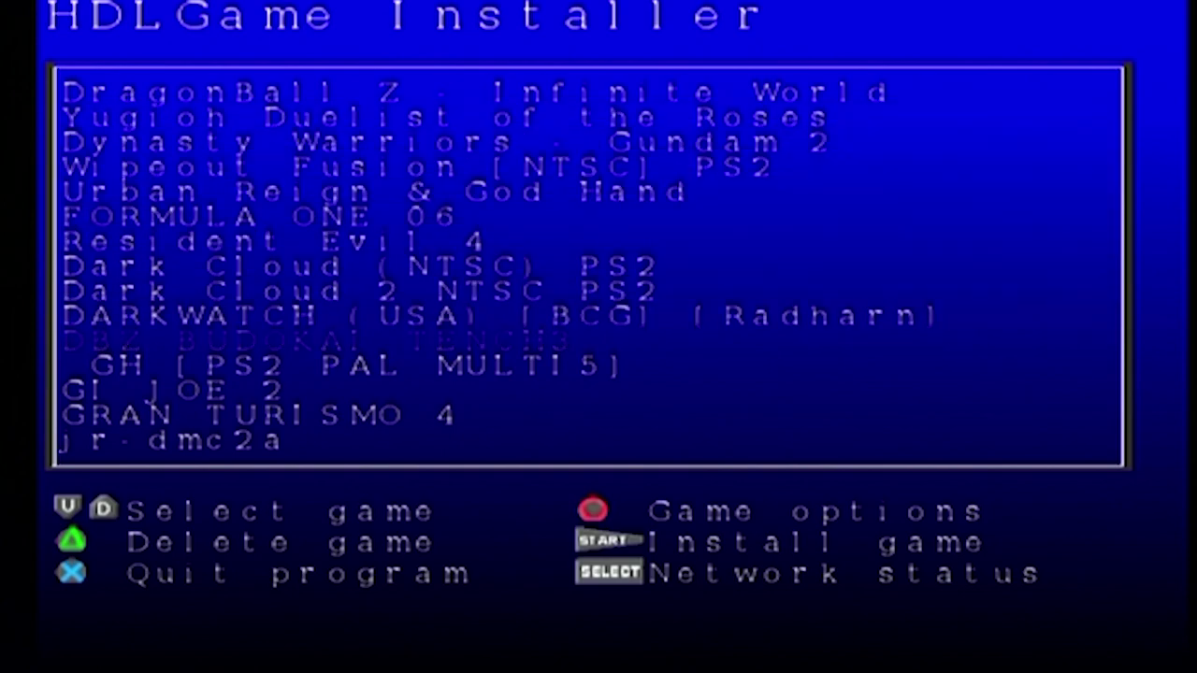
key(Down)
key(Down)
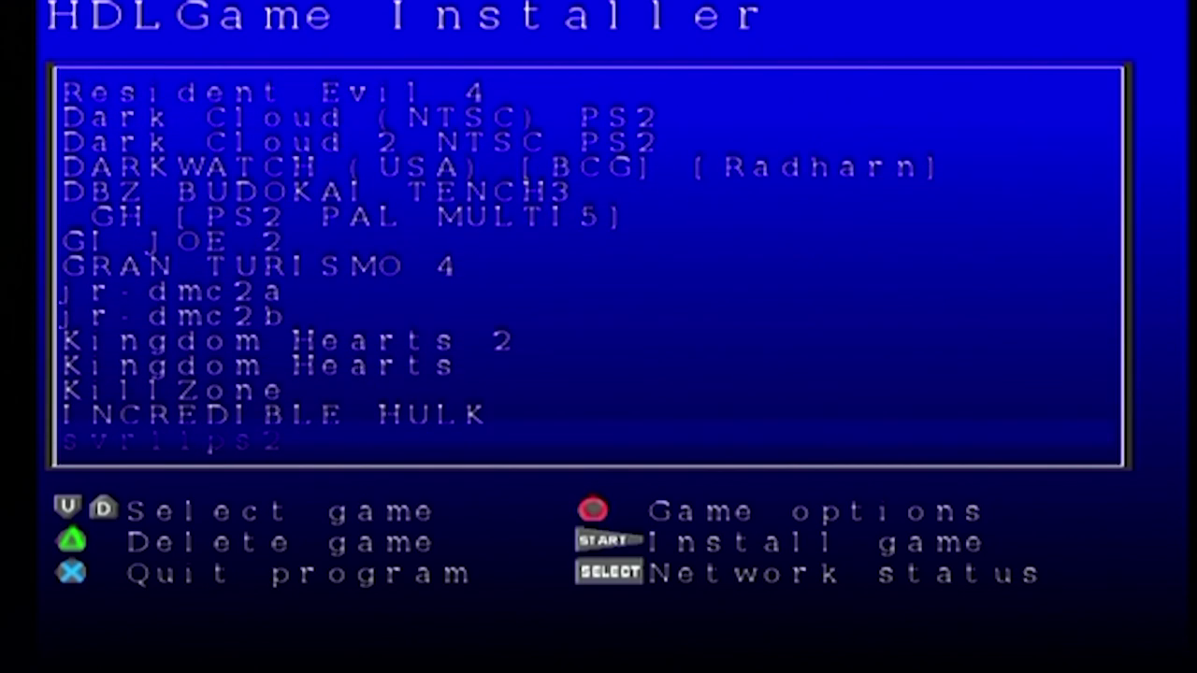
key(Up)
key(Return)
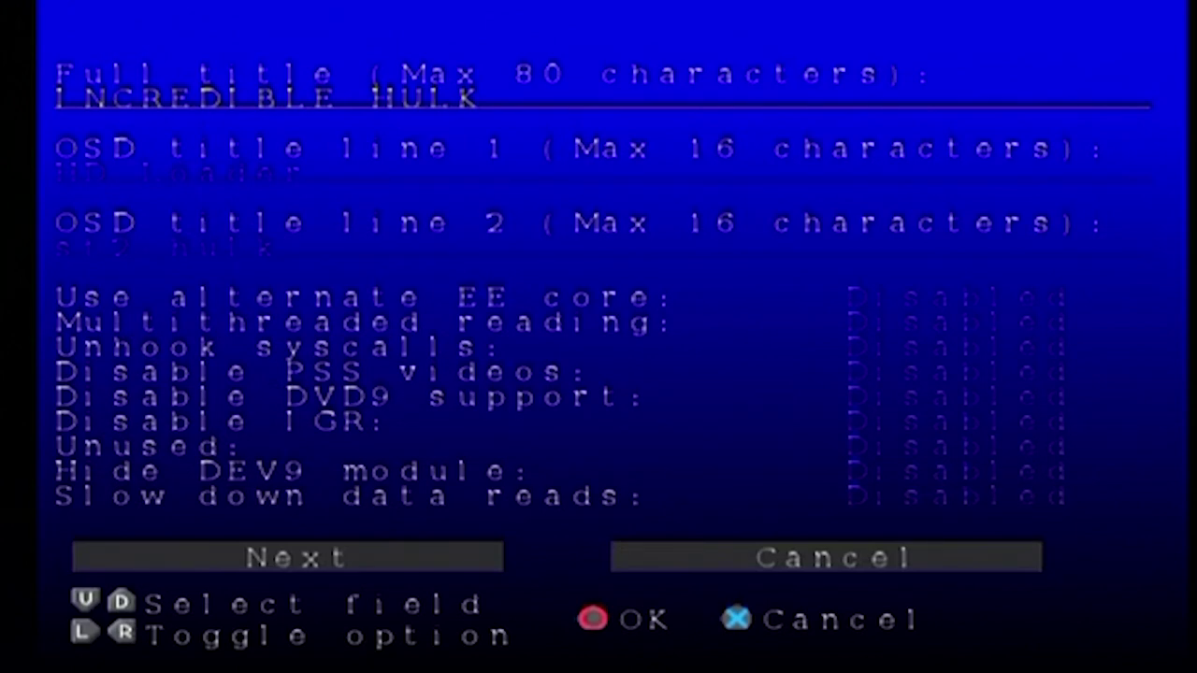
key(Down)
key(Return)
key(Right)
key(Right)
key(Right)
key(Right)
key(Right)
key(Right)
key(Right)
key(Right)
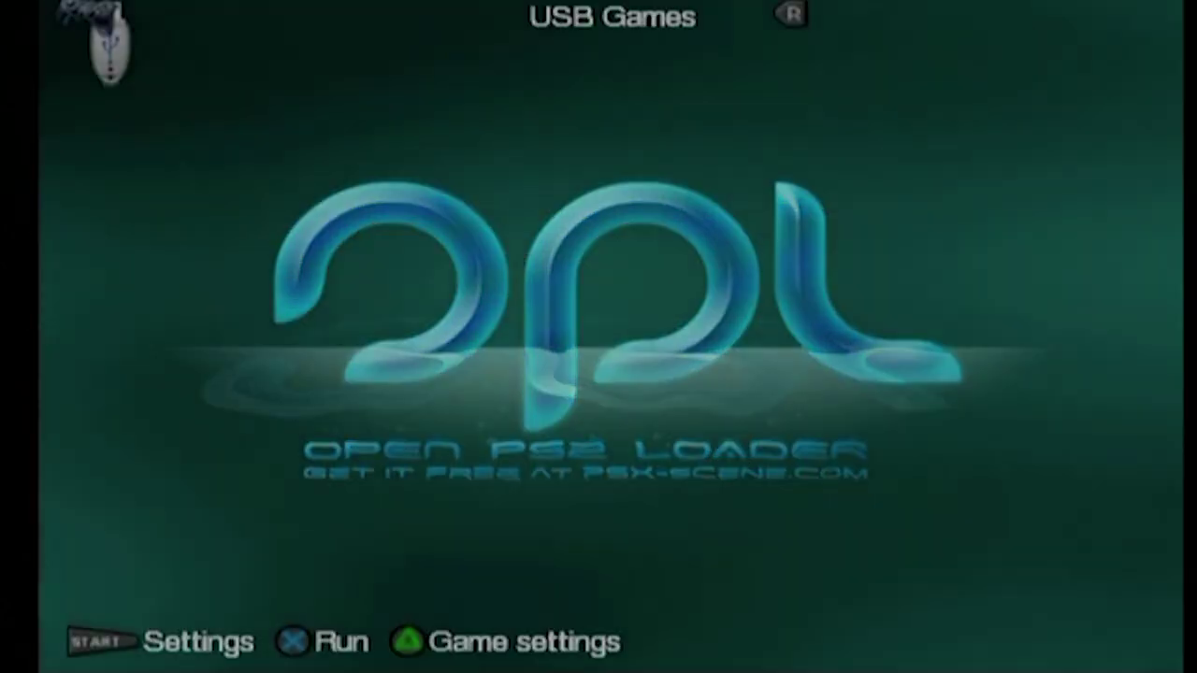
Step: From USB Games, open Settings and review Automatic HDD spin down and HDD device start mode
key(Left)
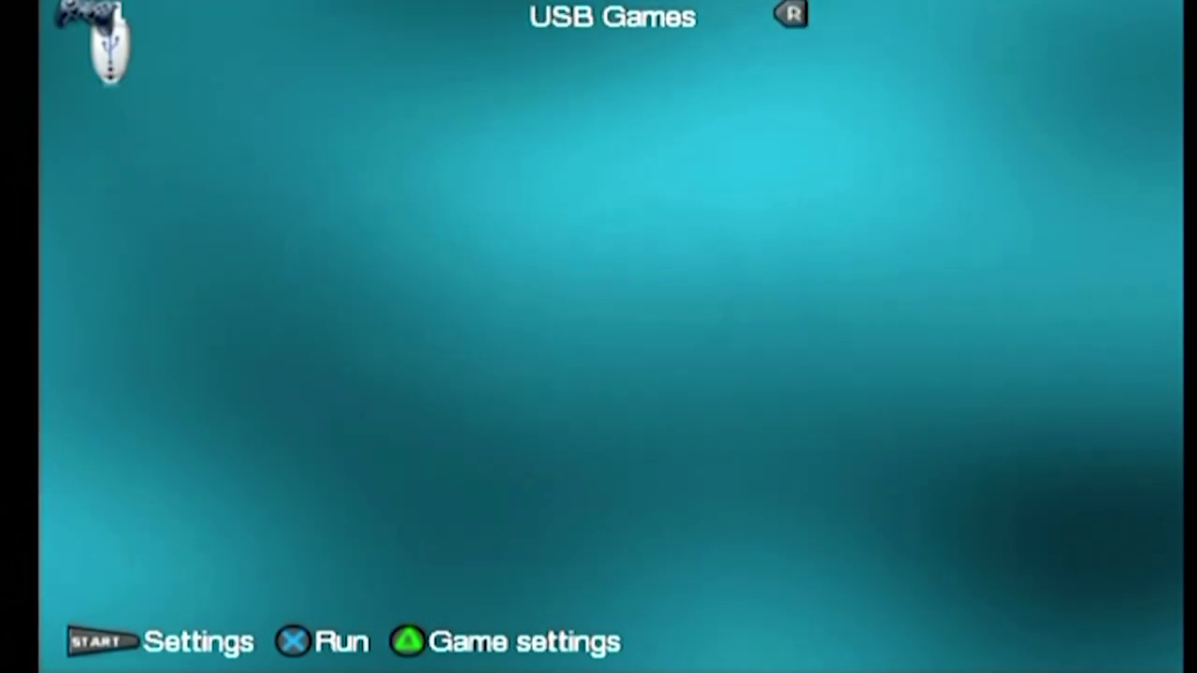
key(Return)
key(Down)
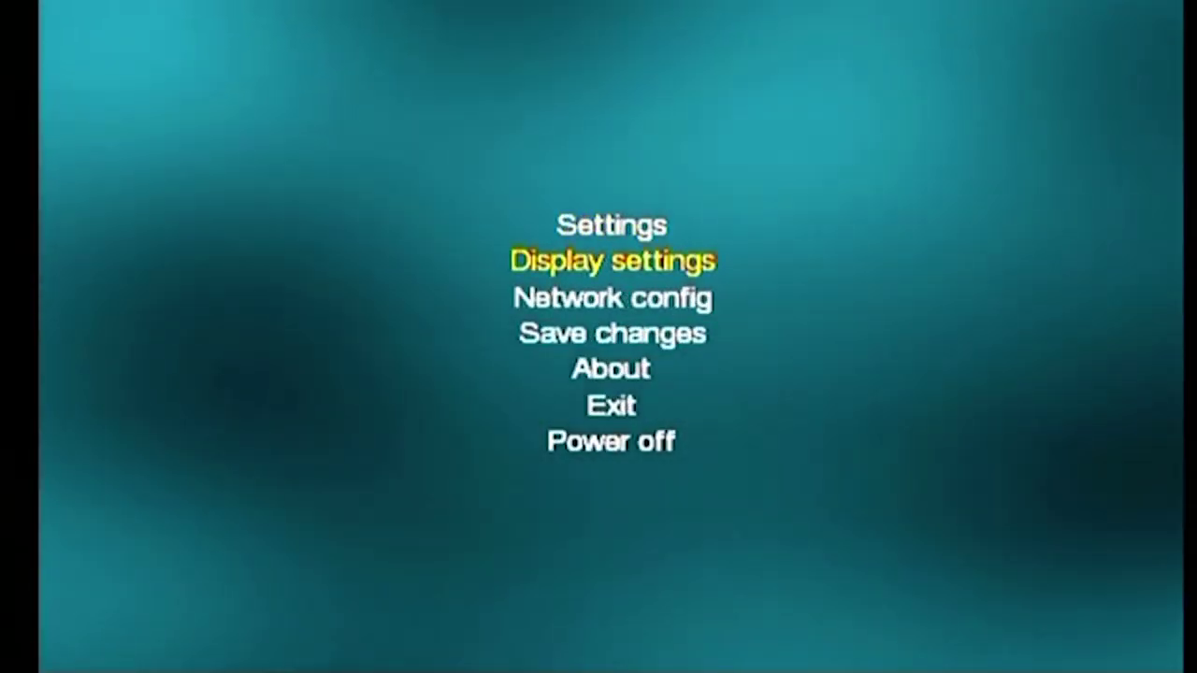
key(Down)
key(Up)
key(Up)
key(Return)
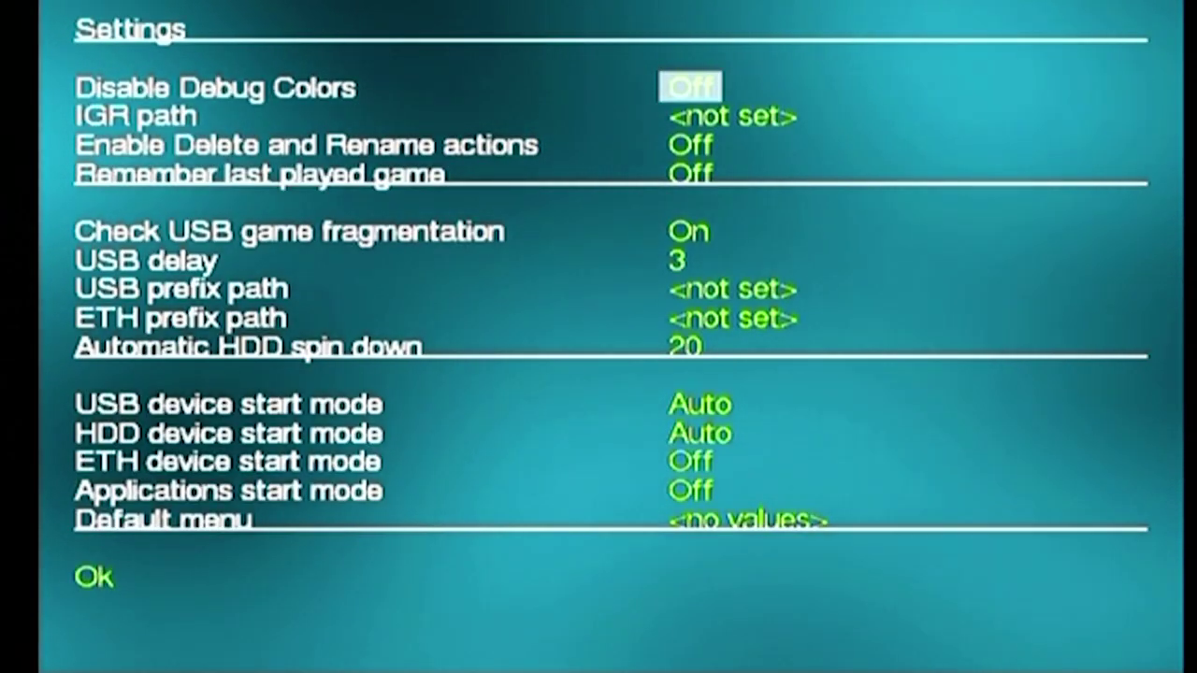
key(Down)
key(Down)
key(Down)
key(Down)
key(Down)
key(Down)
key(Down)
key(Down)
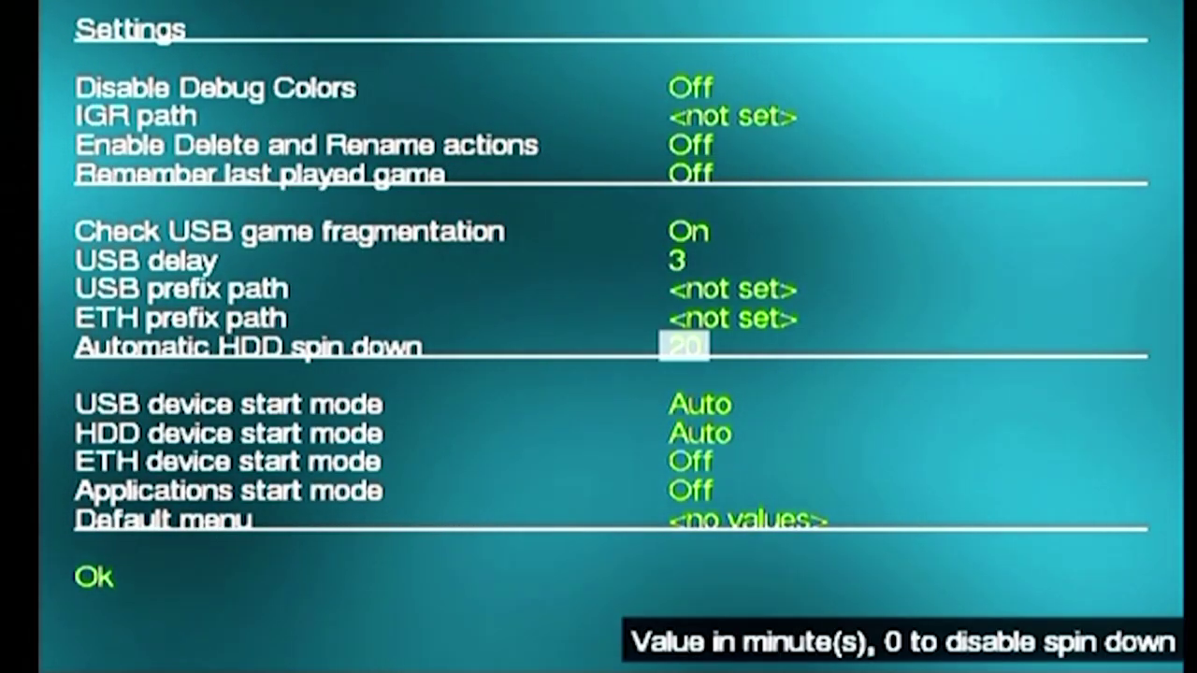
key(Down)
key(Down)
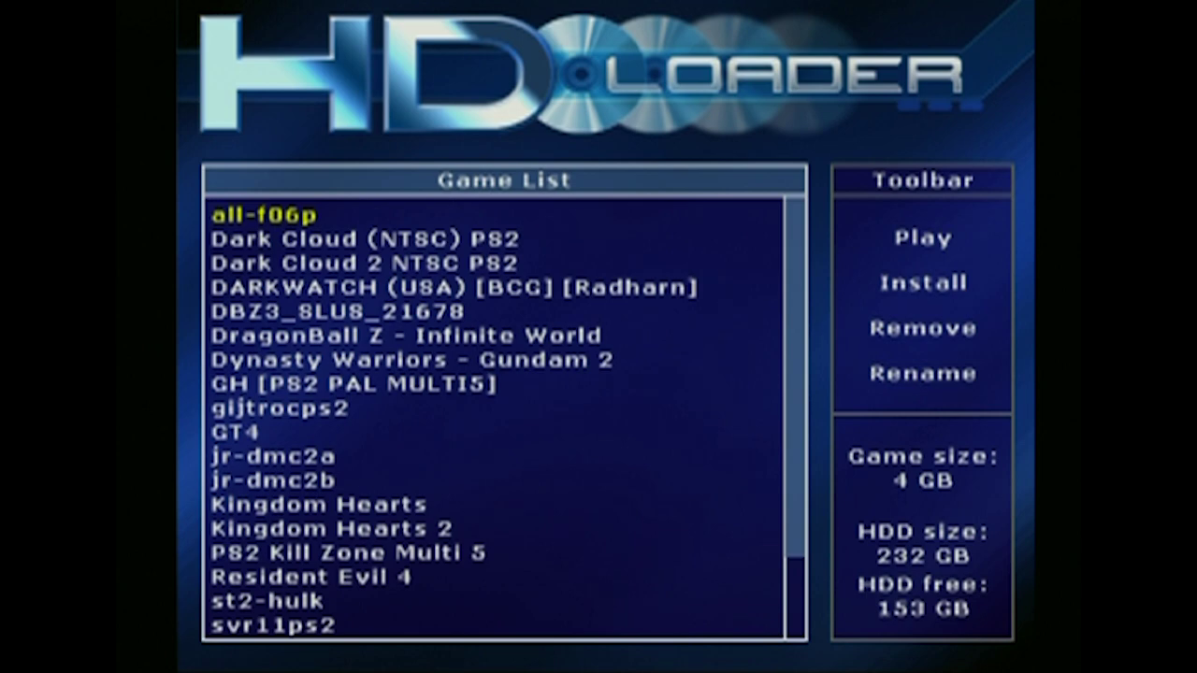
Step: Scroll the Game List past DARKWATCH, Resident Evil 4 and Tekken 5 to Urban Reign & God Hand and play it
key(Down)
key(Down)
key(Down)
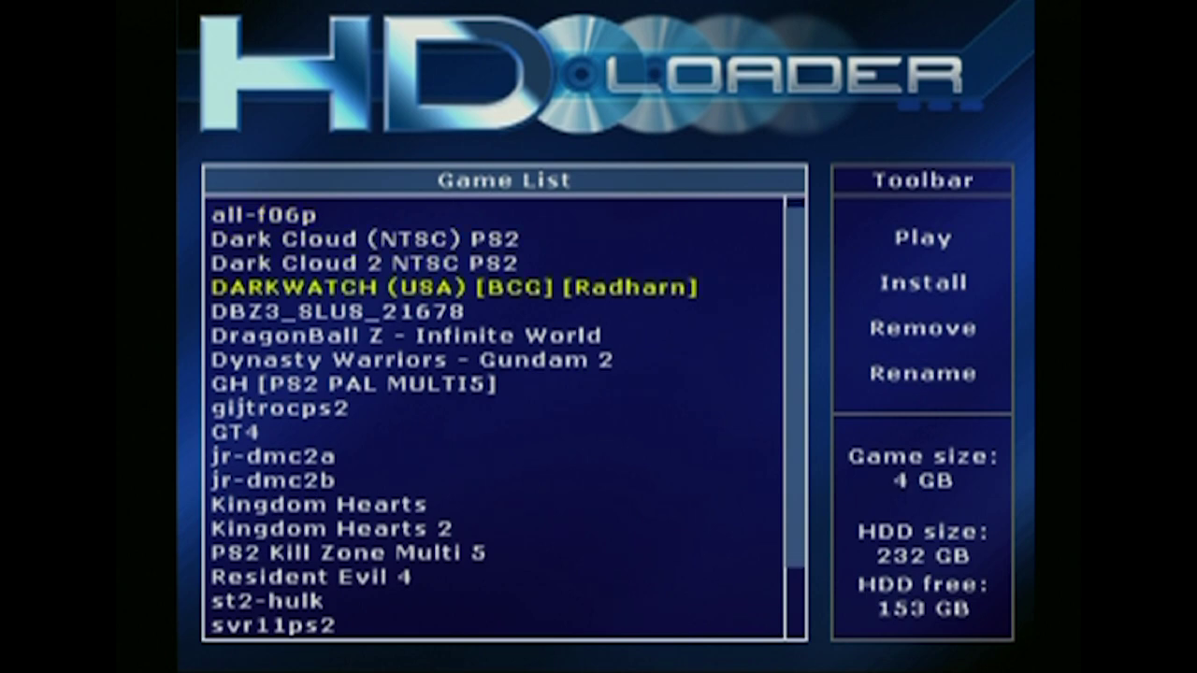
key(Down)
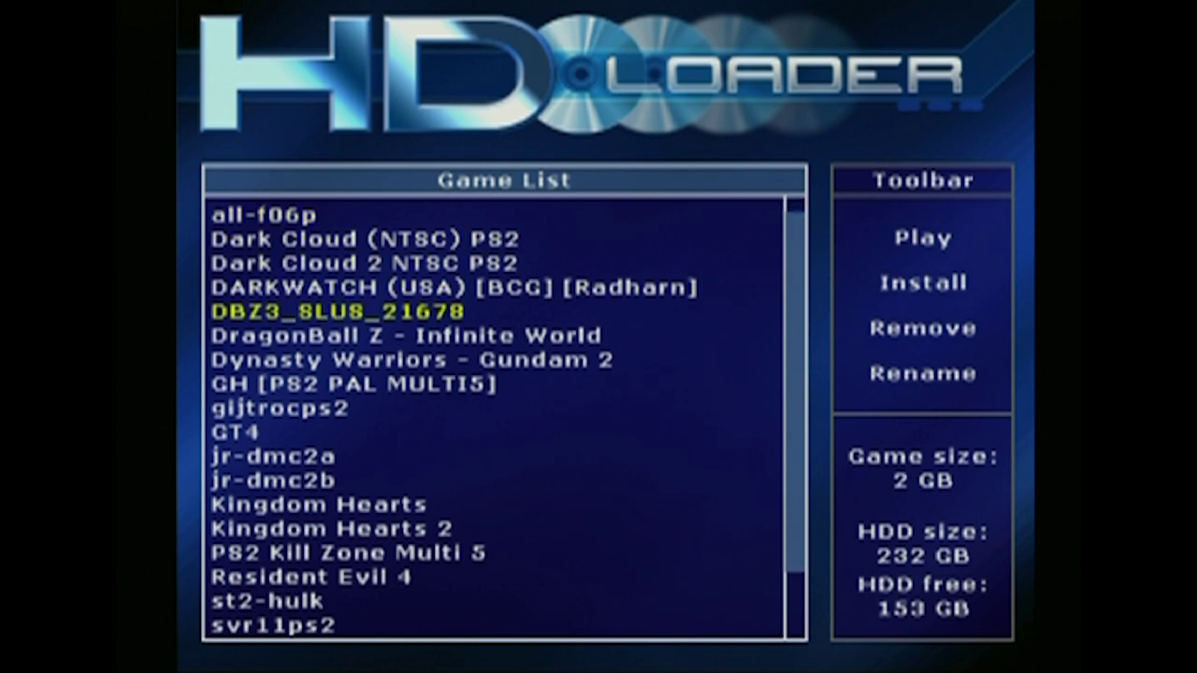
key(Down)
key(Down)
key(Down)
key(Down)
key(Down)
key(Down)
key(Down)
key(Down)
key(Down)
key(Down)
key(Down)
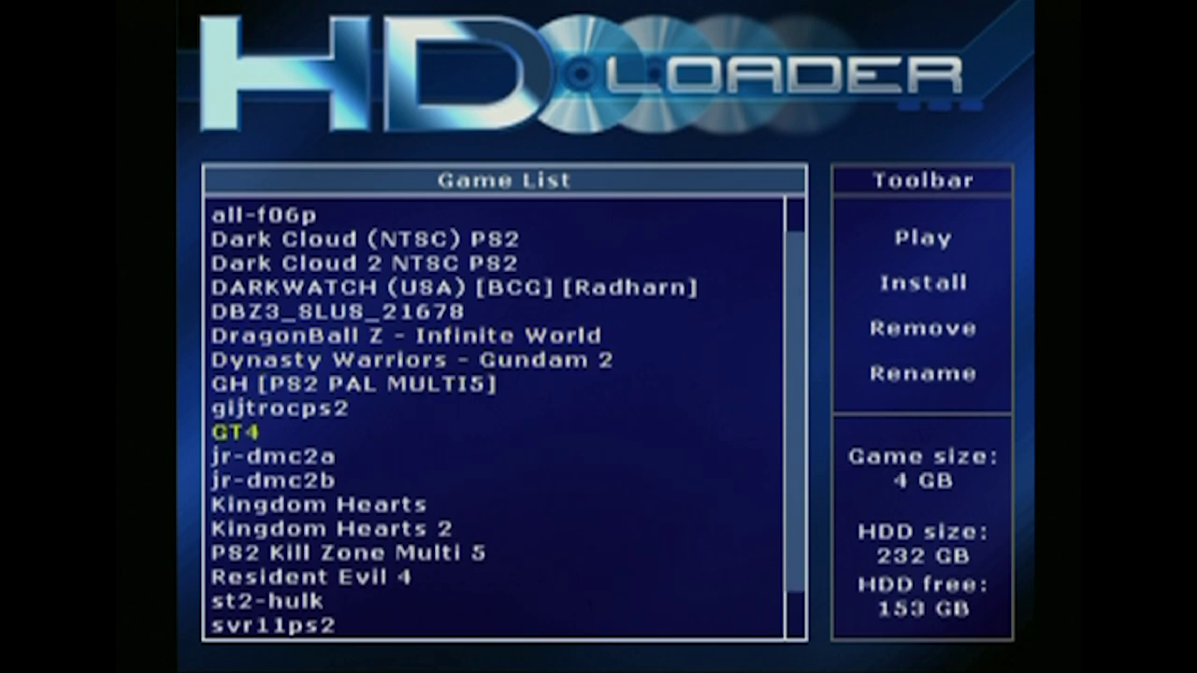
key(Down)
key(Down)
key(Down)
key(Down)
key(Down)
key(Down)
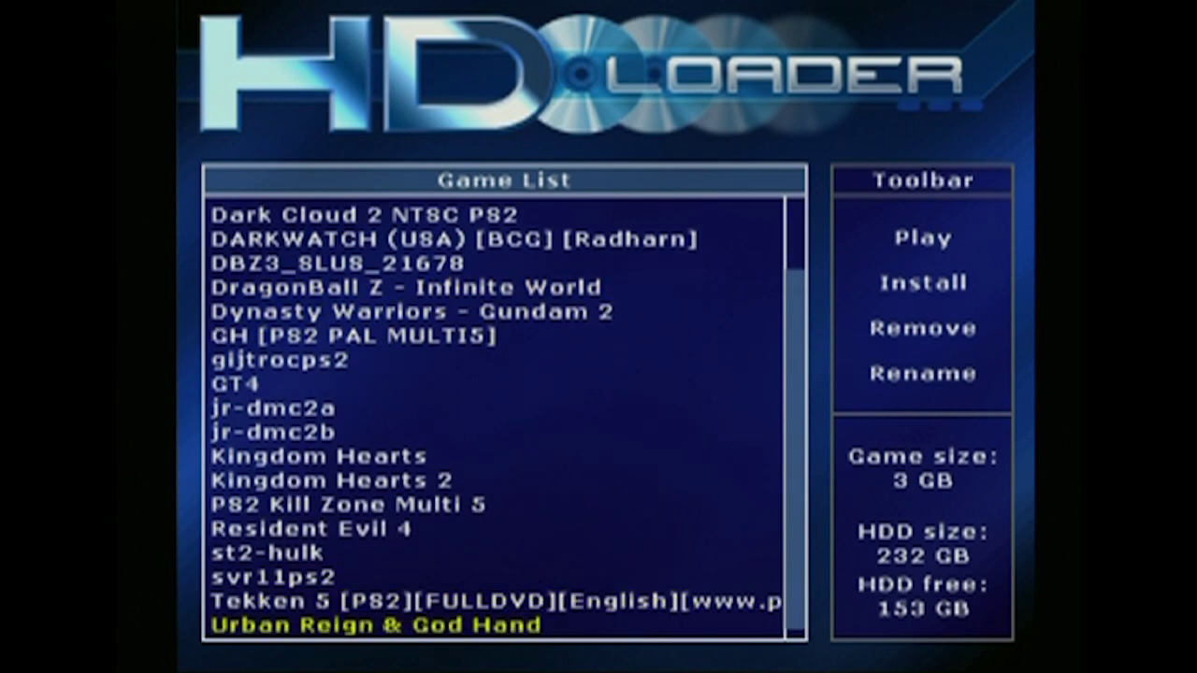
key(Up)
key(Up)
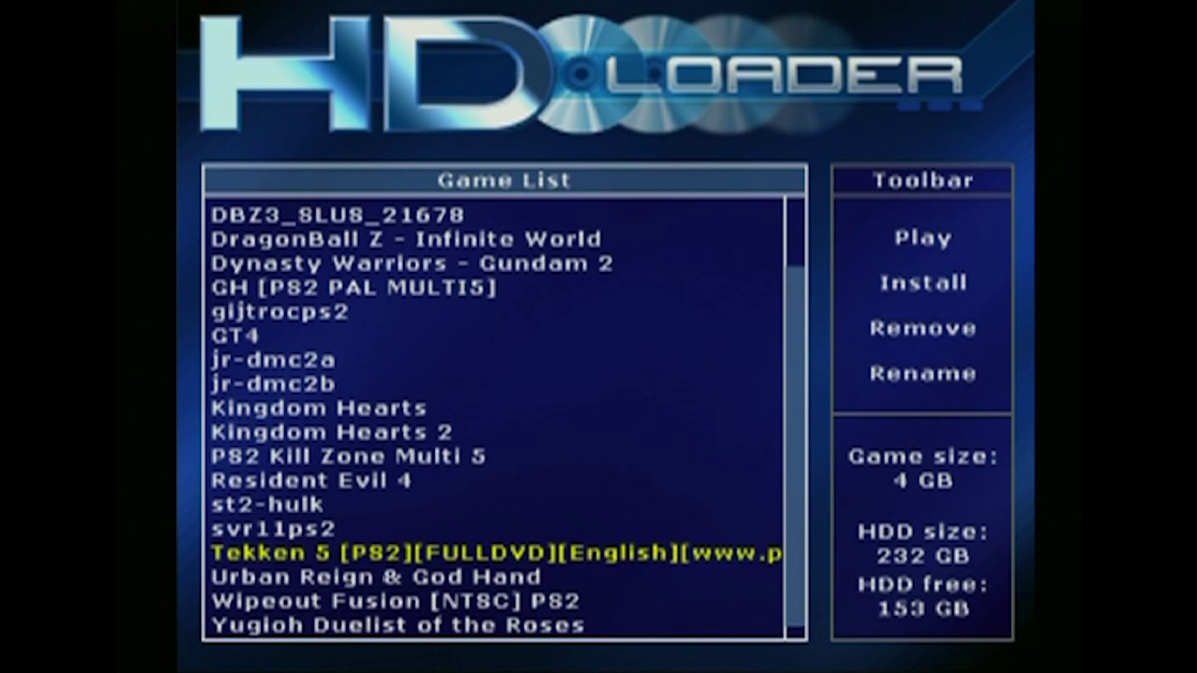
key(Down)
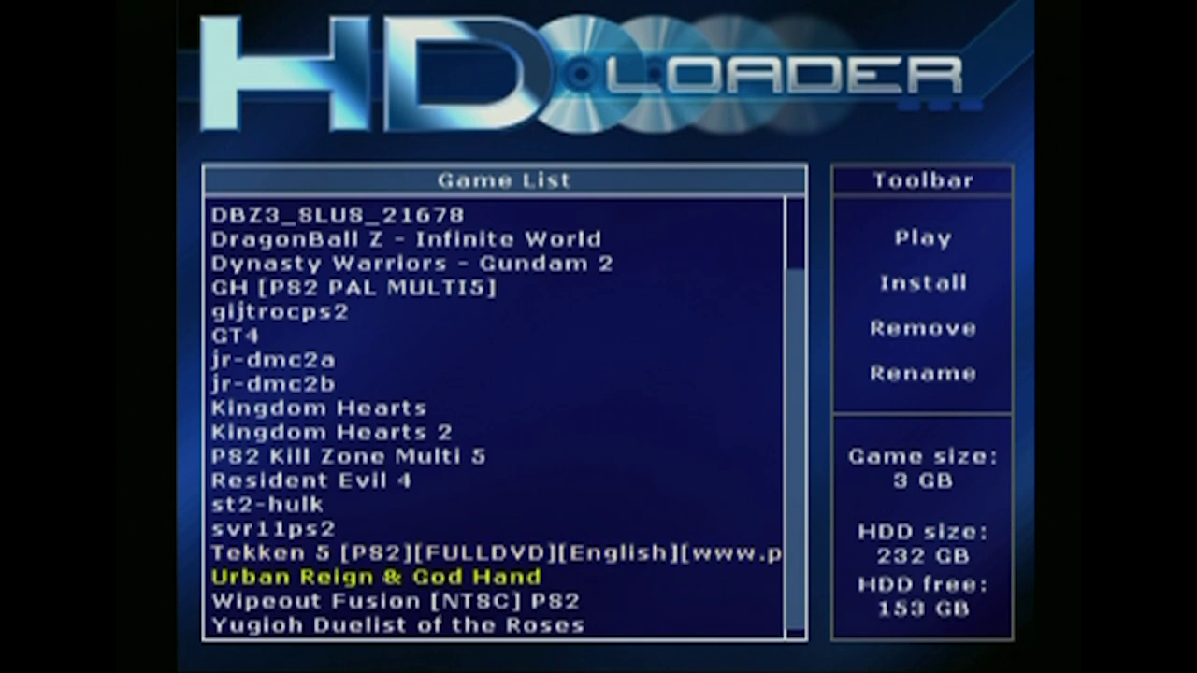
key(Up)
key(Up)
key(Up)
key(Down)
key(Down)
key(Down)
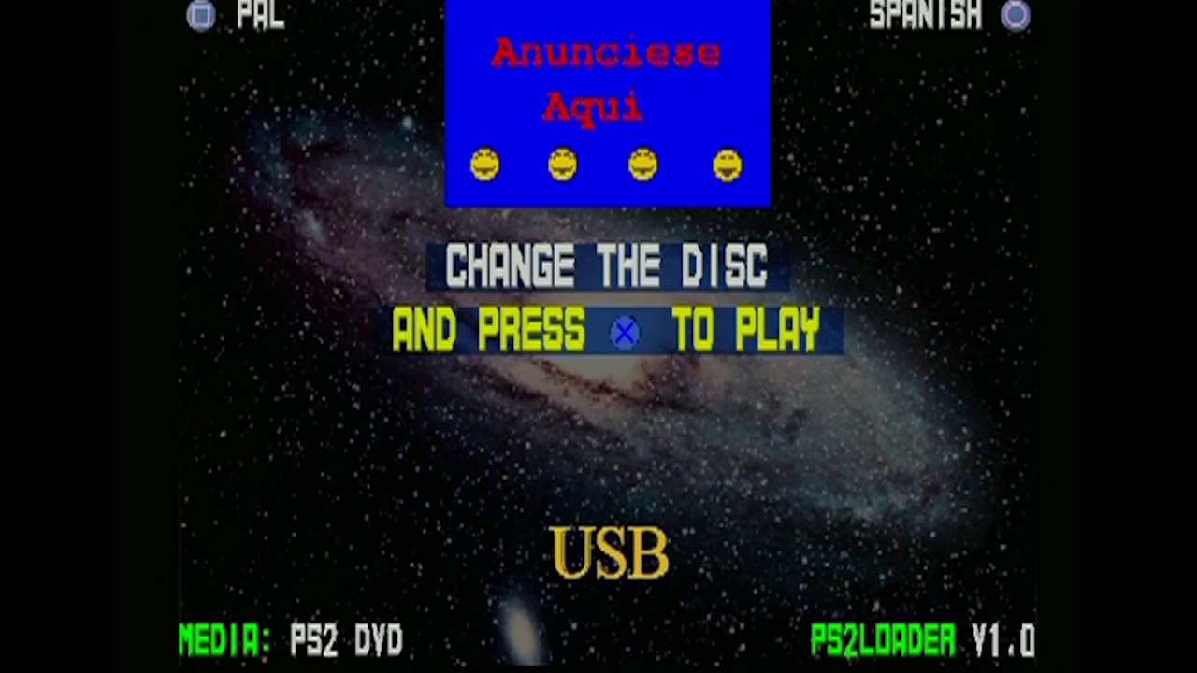
Step: Continue past the disc-change screen and start GOD HAND from the Multiple Loader menu
key(Return)
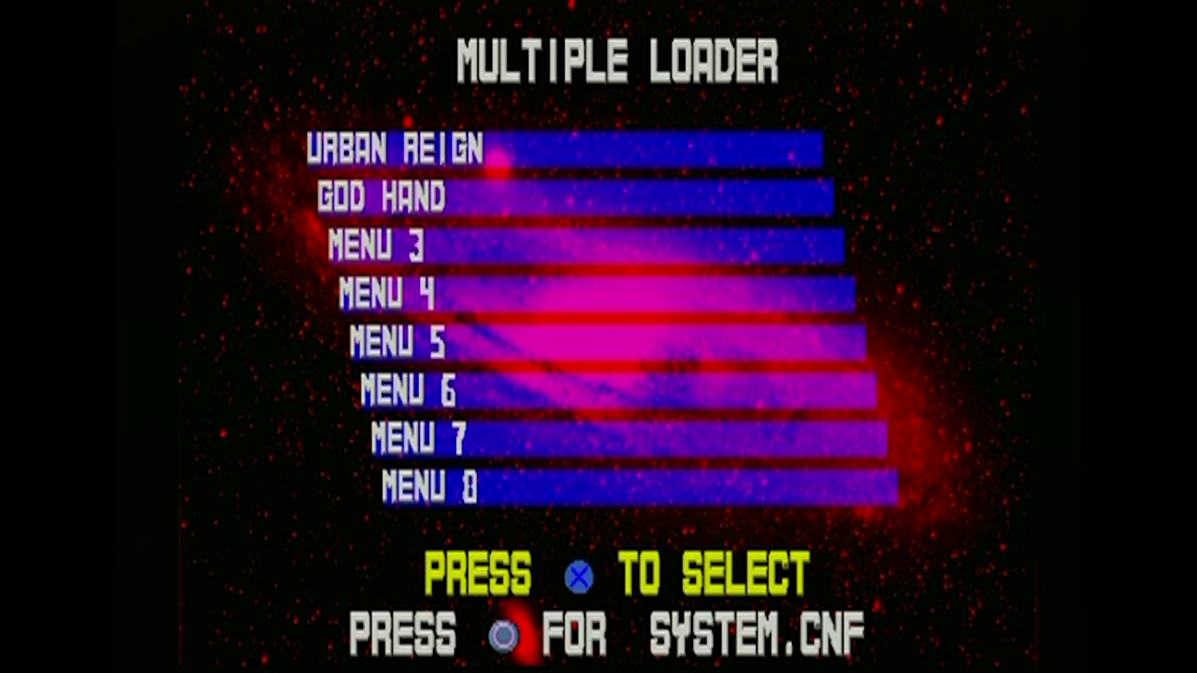
key(Down)
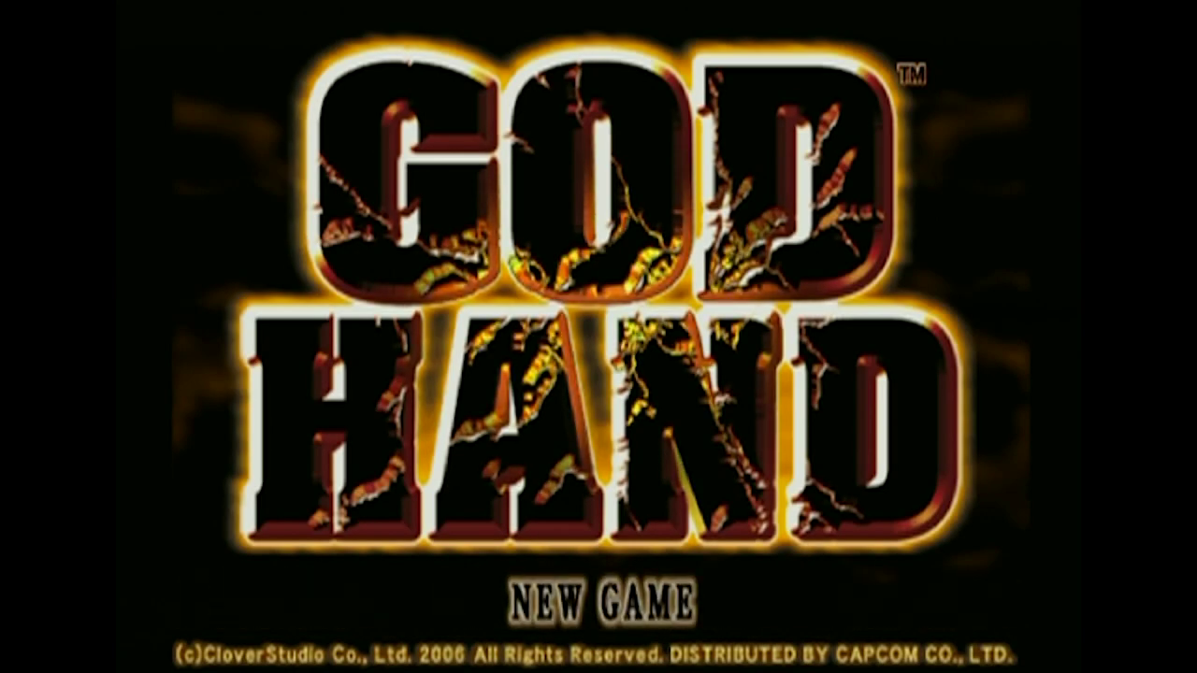
key(Return)
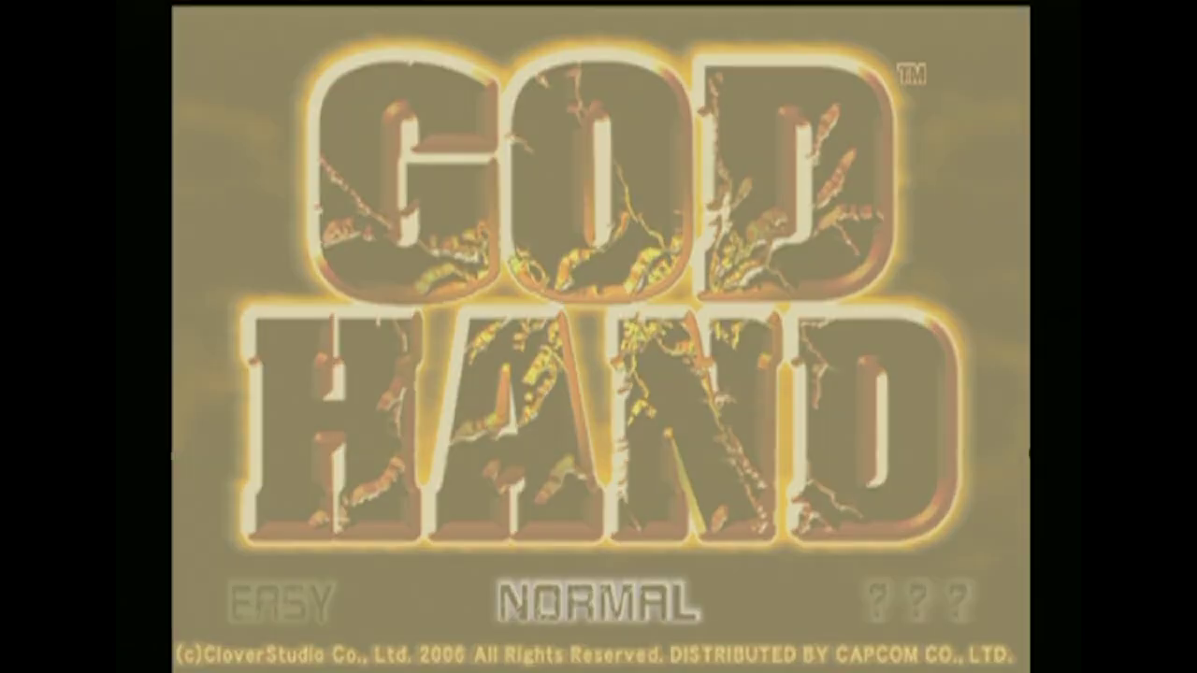